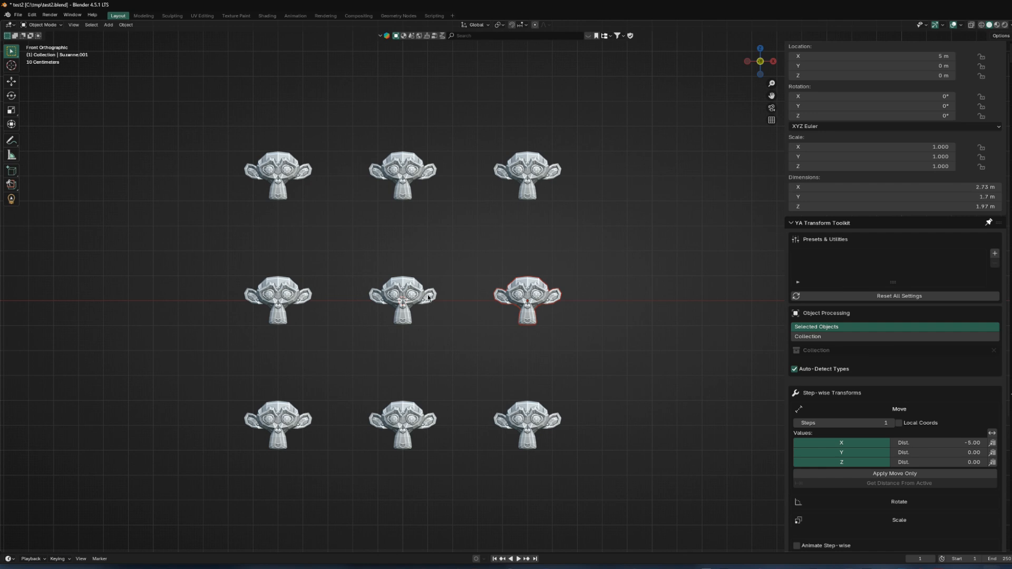
- Get the distance between the centre monkey and its neighbour on the X axis, and try moving the centre monkey by 5.00 on X
shift+click(428, 298)
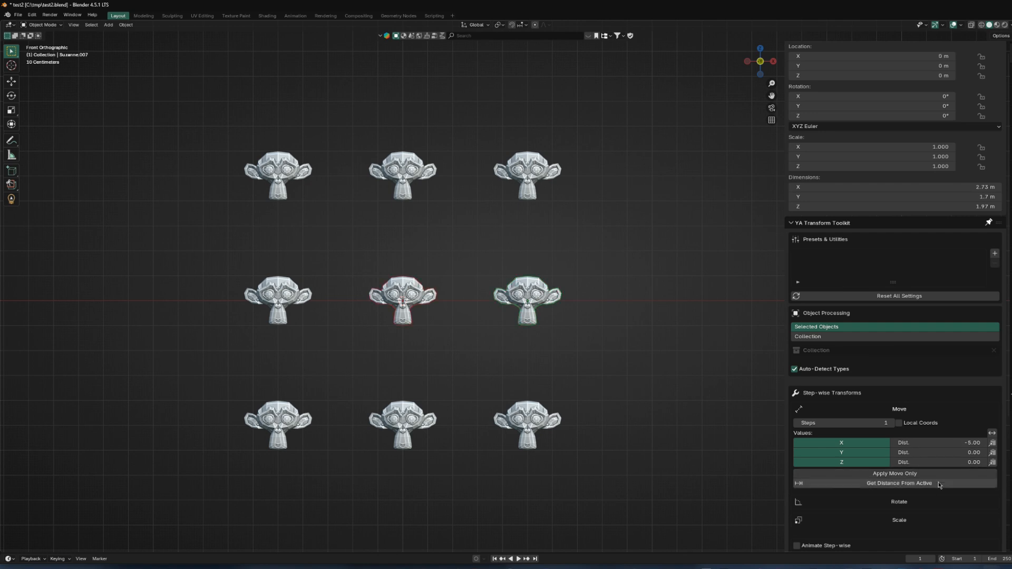
click(552, 298)
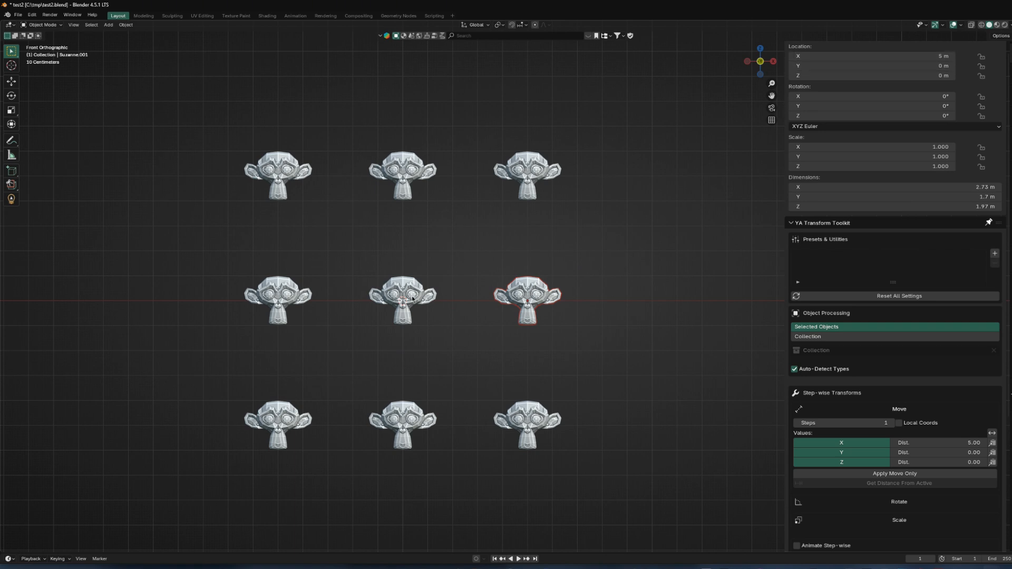
click(895, 474)
key(ctrl+z)
key(ctrl+shift+z)
key(g)
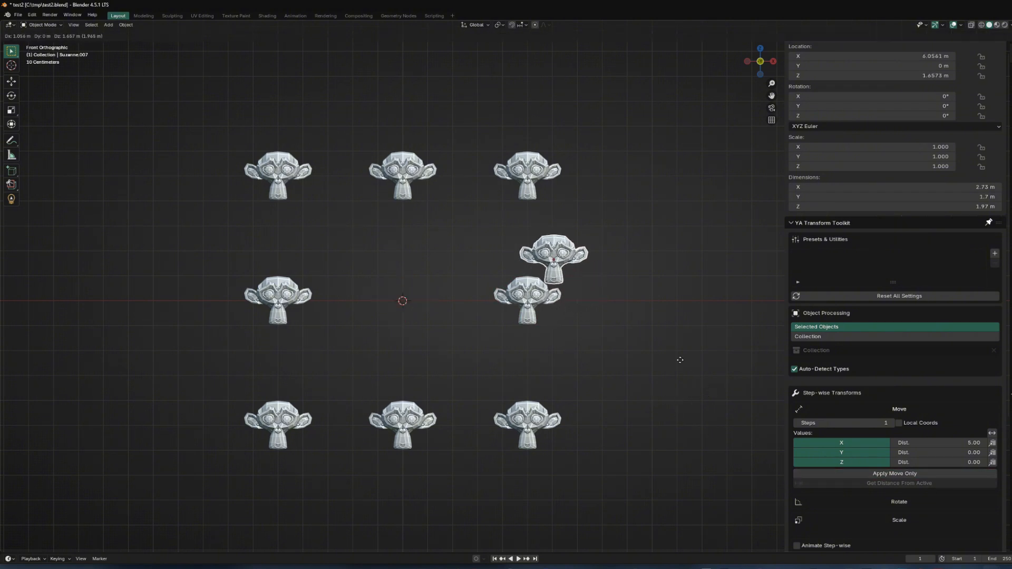
key(Escape)
key(ctrl+z)
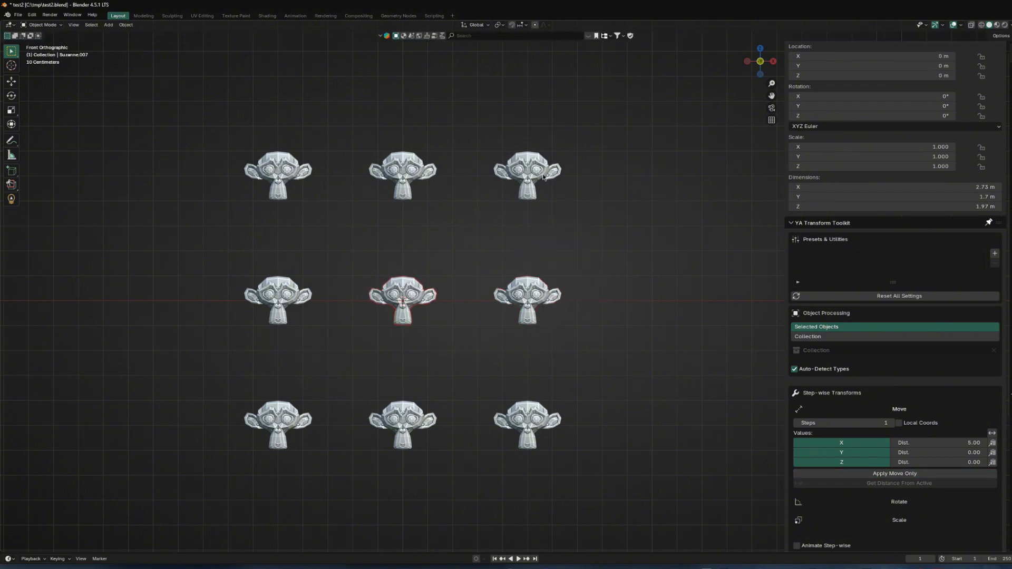
- Get the distance from the upper-right monkey to the centre one and try moving it by -5.00 on X and Z
shift+click(543, 177)
click(907, 485)
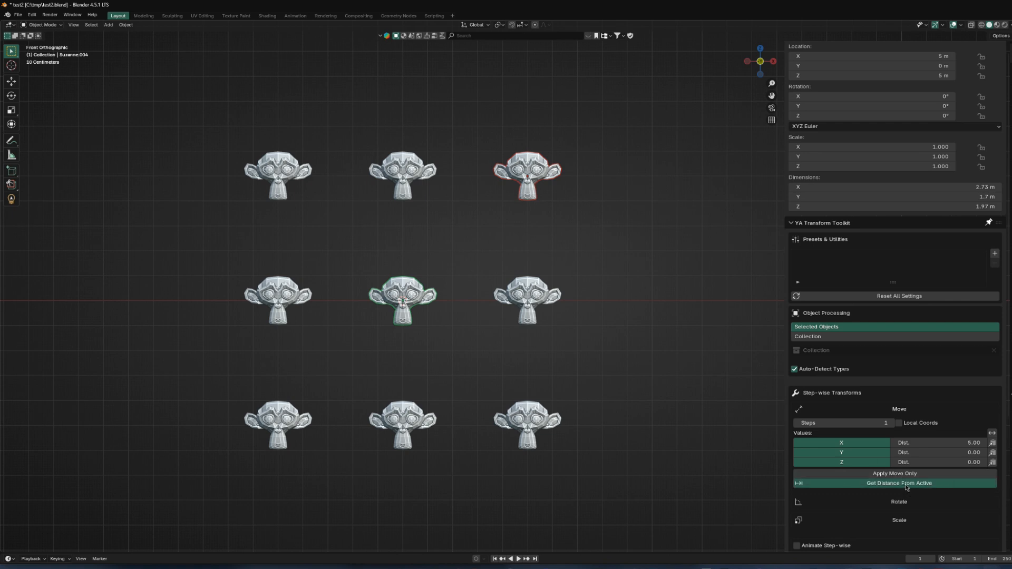
click(528, 174)
click(858, 474)
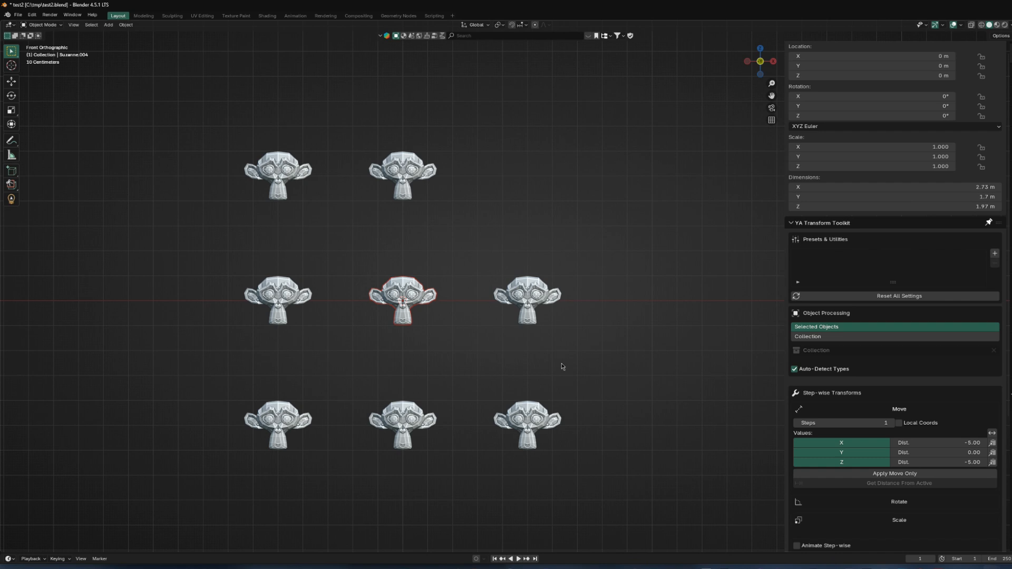
key(ctrl+z)
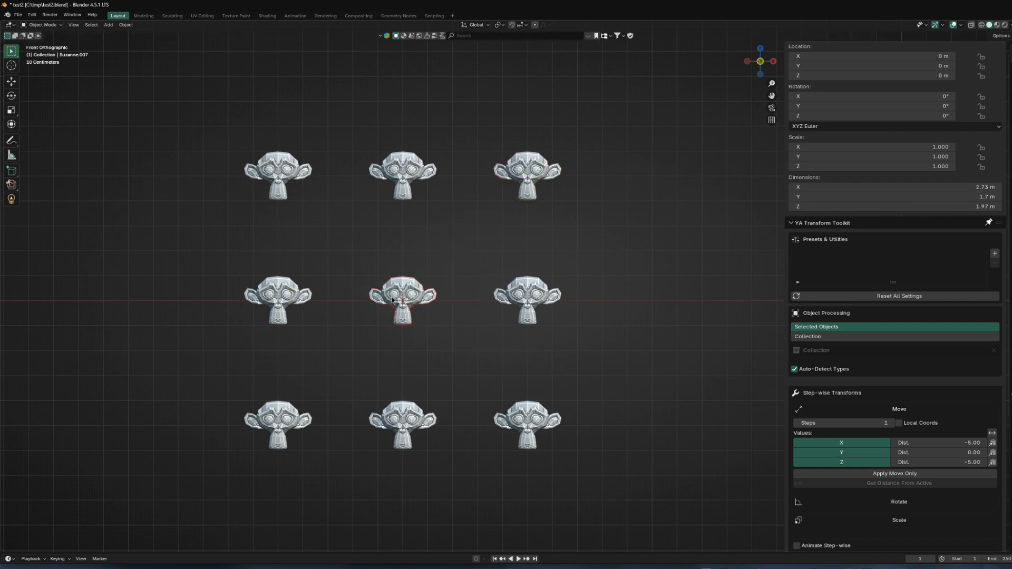
- Get the distances of 5.00 on X and Z towards the upper-right monkey and try that move on the centre monkey
key(ctrl+z)
key(ctrl+shift+z)
click(858, 474)
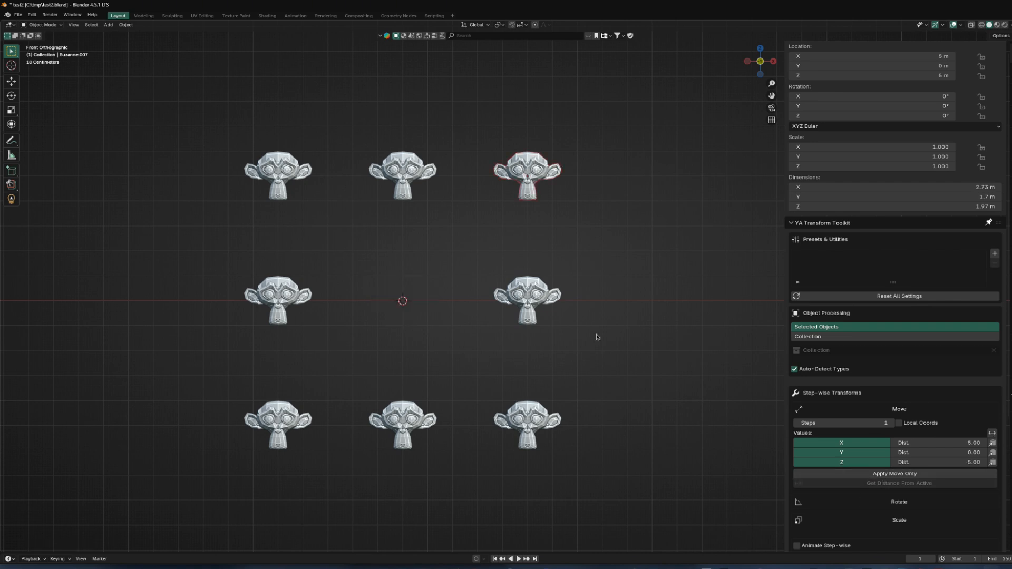
key(ctrl+z)
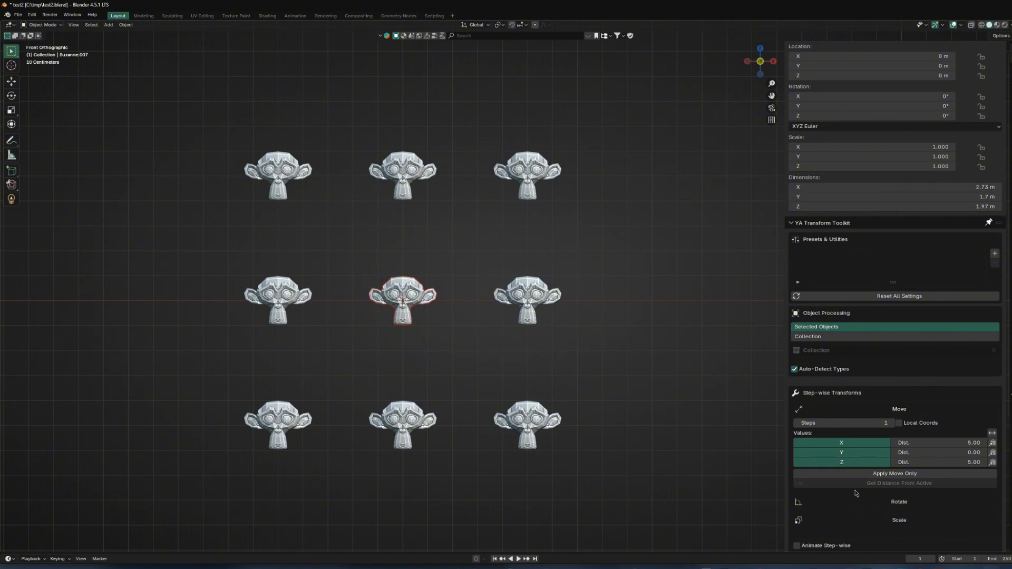
- Expand the step-wise Rotate settings, rotate the centre monkey 15° on all three axes, and clear its rotation
click(889, 505)
scroll(896, 425, down, 8)
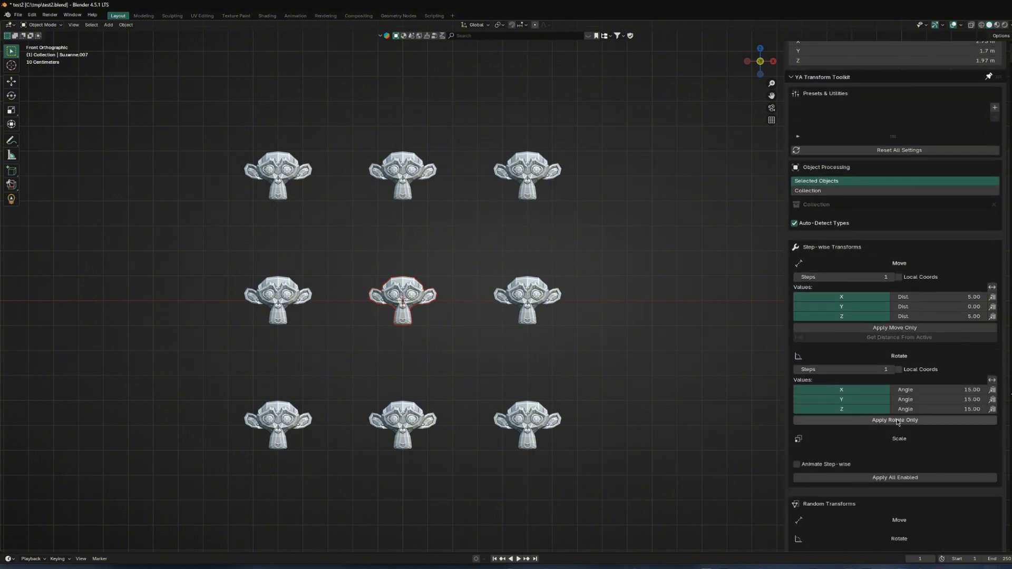
click(892, 373)
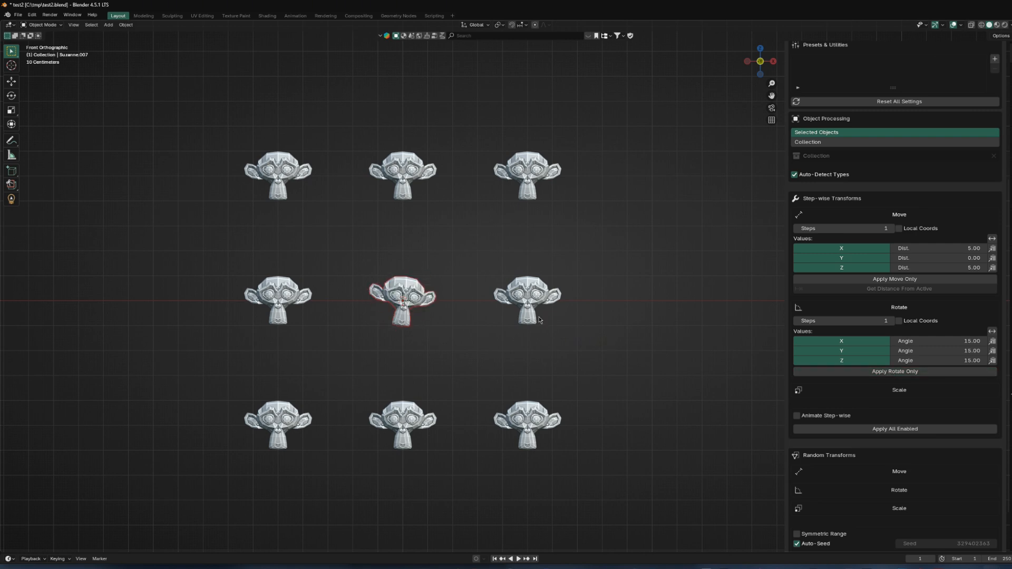
key(alt+r)
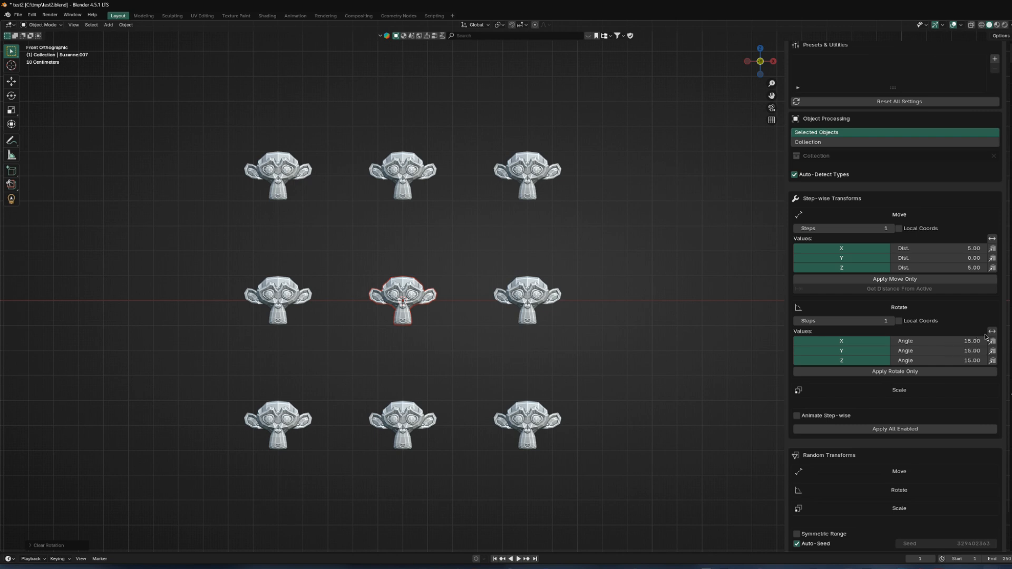
- Invert the rotation angles to -15.00 on all axes and apply the step-wise rotation repeatedly to the centre monkey
click(928, 374)
click(928, 374)
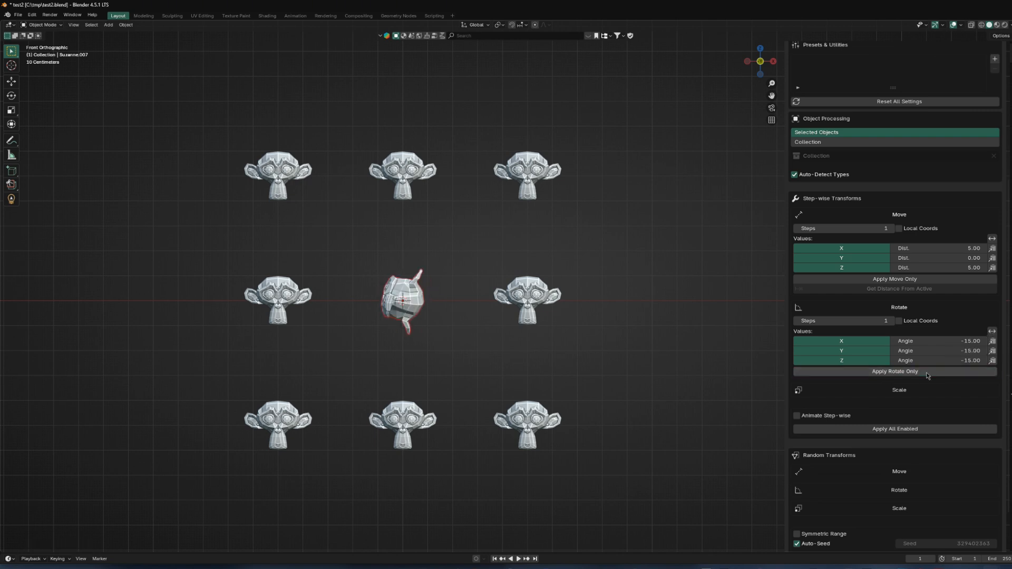
click(928, 374)
click(928, 373)
click(928, 374)
click(928, 374)
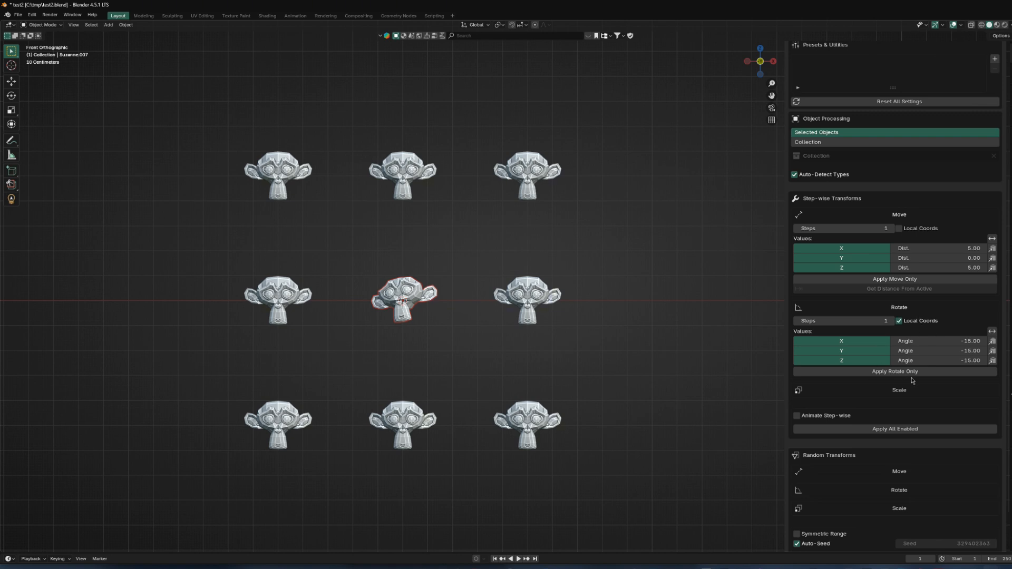
- Try repeated -15.00 rotations in local coordinates on the centre monkey, with a freehand rotation in between, and clear its rotation
click(913, 373)
click(914, 373)
key(r)
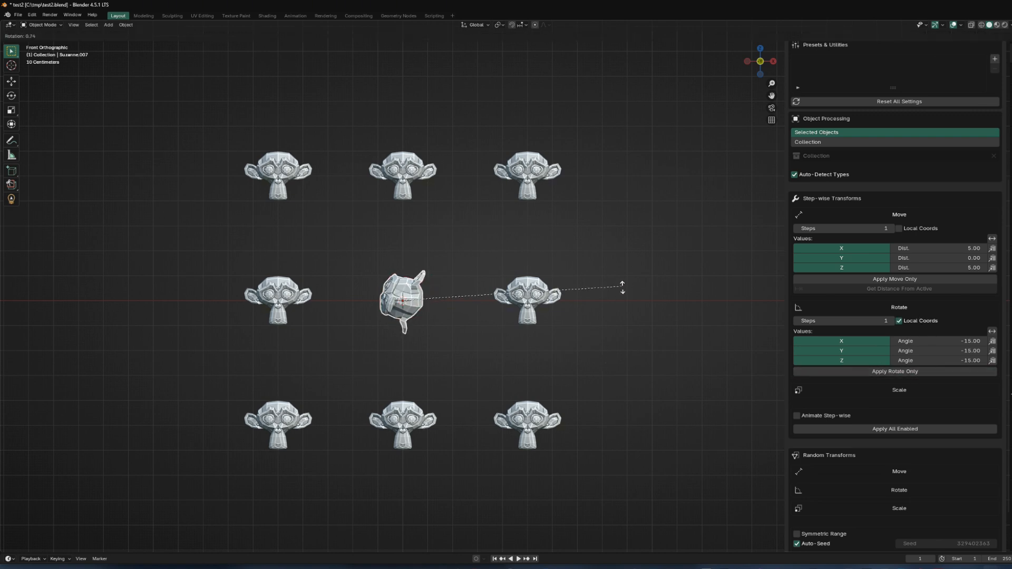
click(355, 443)
click(898, 374)
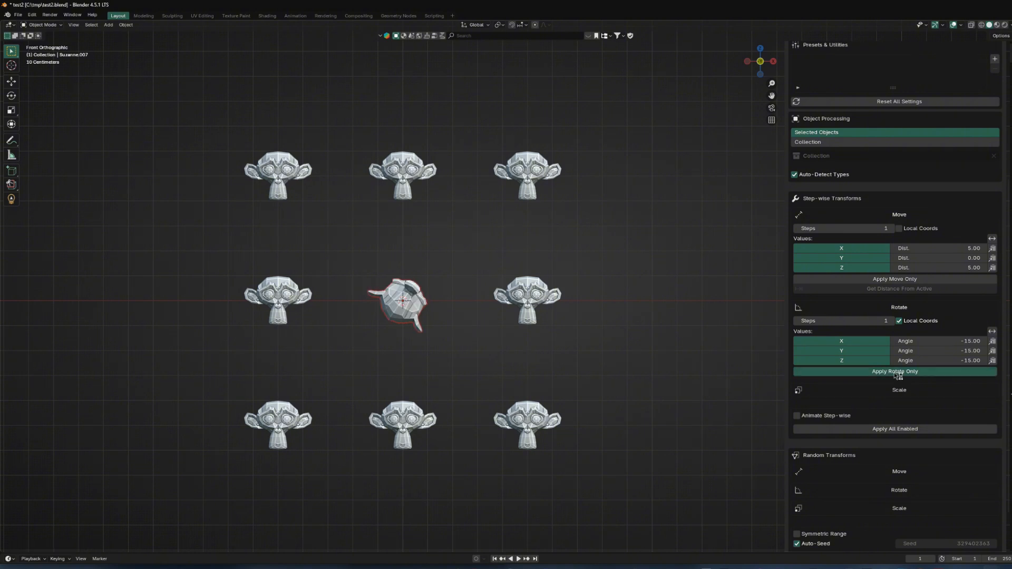
click(897, 373)
click(897, 373)
click(896, 373)
click(896, 374)
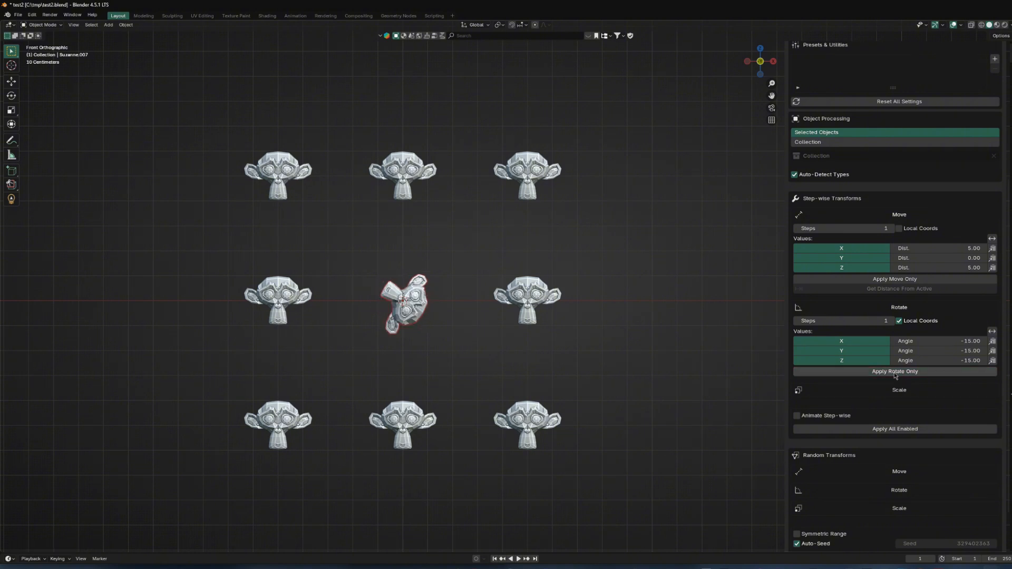
key(alt+r)
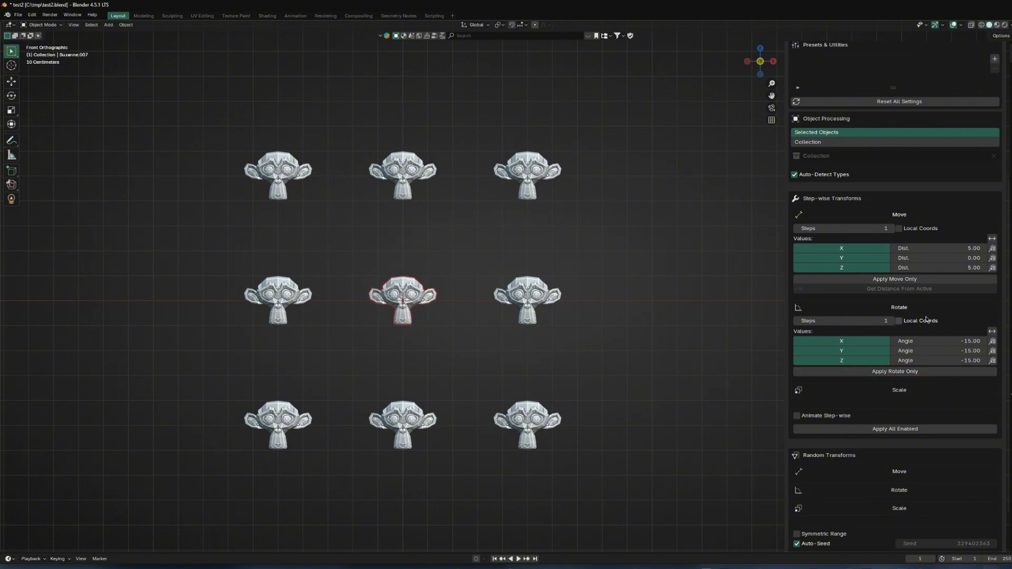
- Disable the Y and Z rotation axes and apply the -15.00 X rotation repeatedly to the centre monkey
click(838, 350)
click(841, 361)
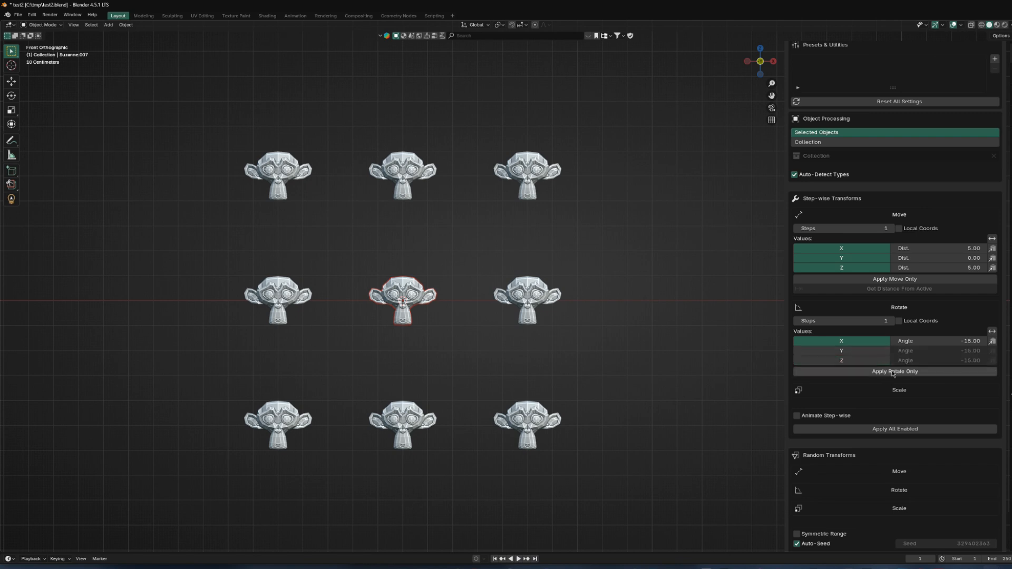
click(893, 371)
click(893, 372)
click(892, 372)
click(893, 372)
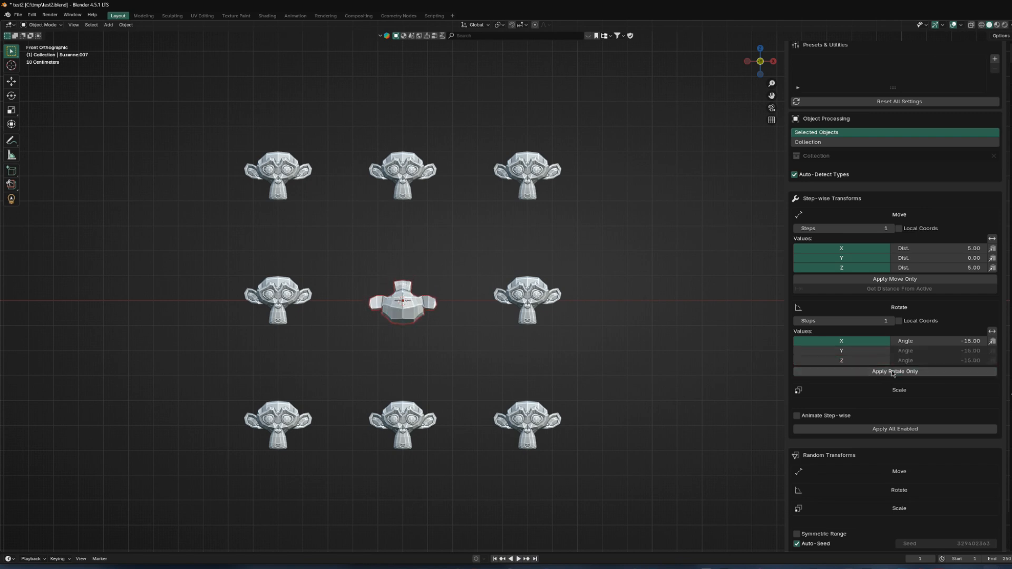
click(892, 371)
click(893, 372)
click(893, 372)
click(893, 372)
click(892, 371)
click(893, 372)
click(893, 371)
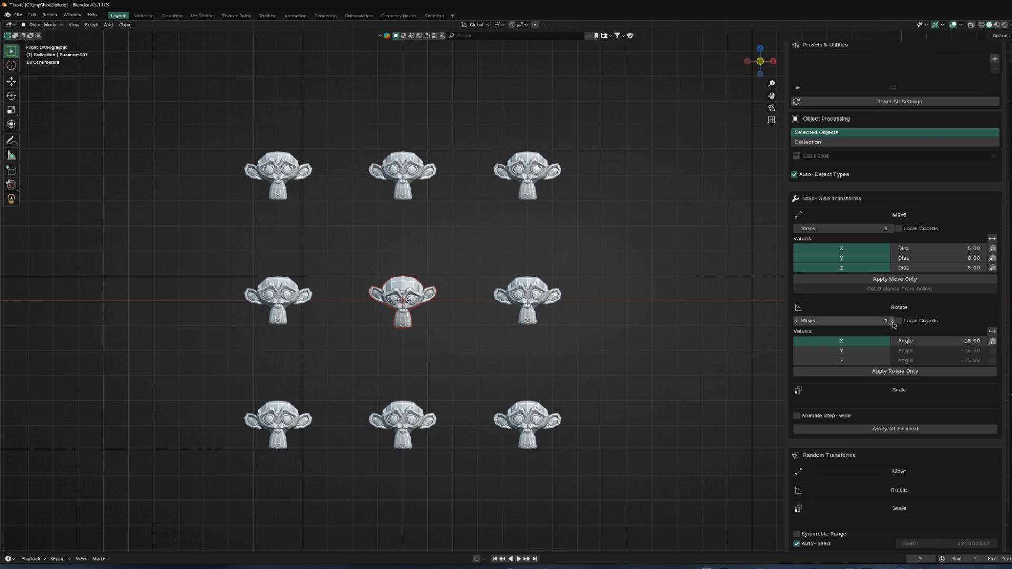
- Apply the X rotation to the centre monkey with 4 steps per application, and again with 2 steps
click(892, 321)
click(907, 372)
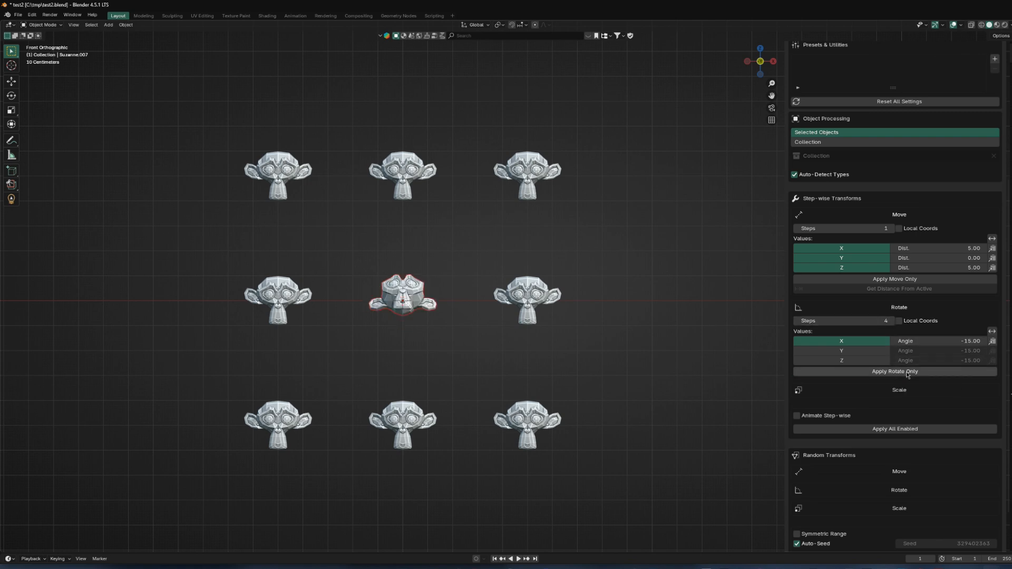
click(907, 372)
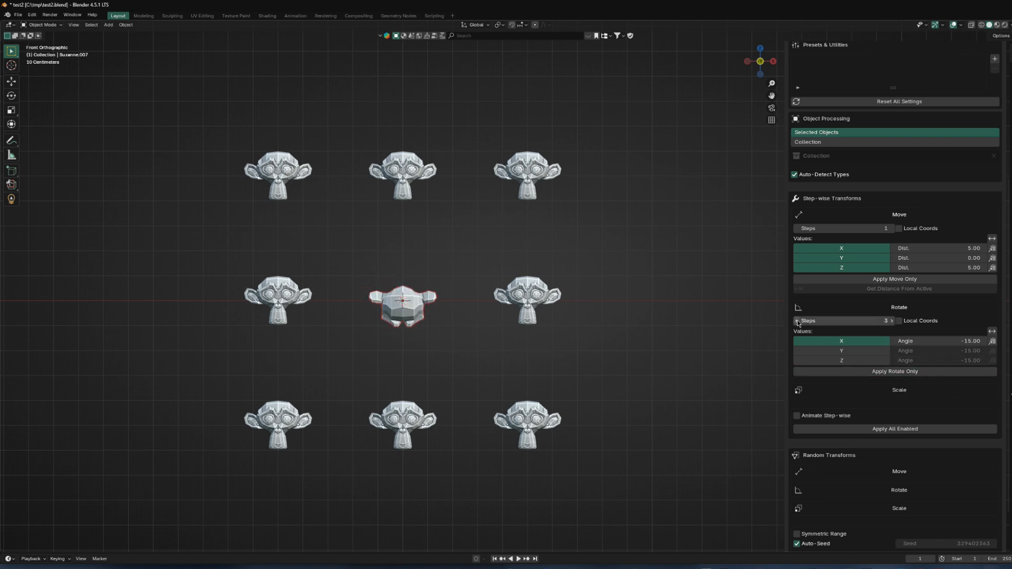
click(901, 373)
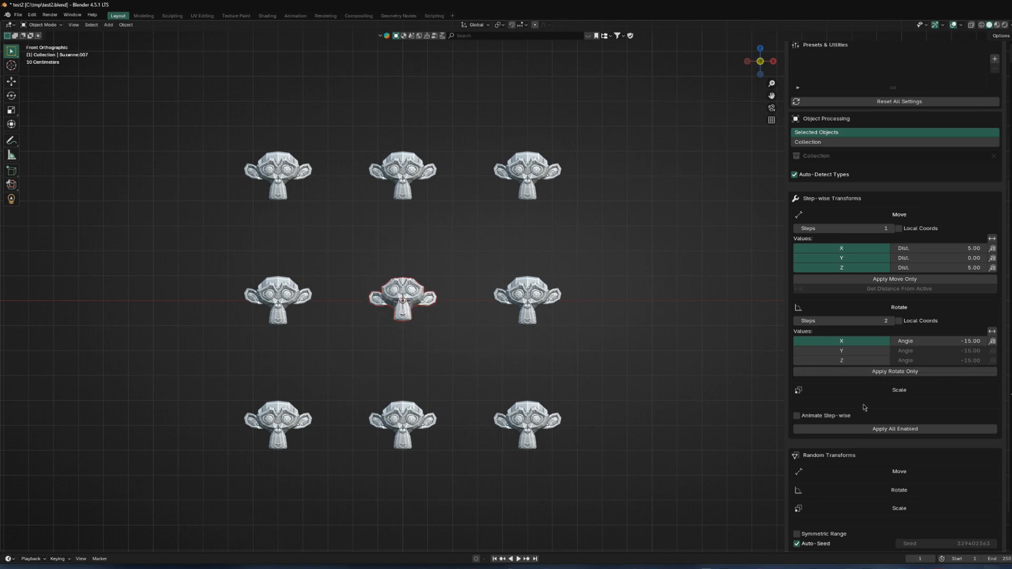
- Expand the step-wise Scale settings and repeatedly scale the centre monkey by a factor of 1.10 on all axes
click(939, 393)
scroll(922, 380, down, 5)
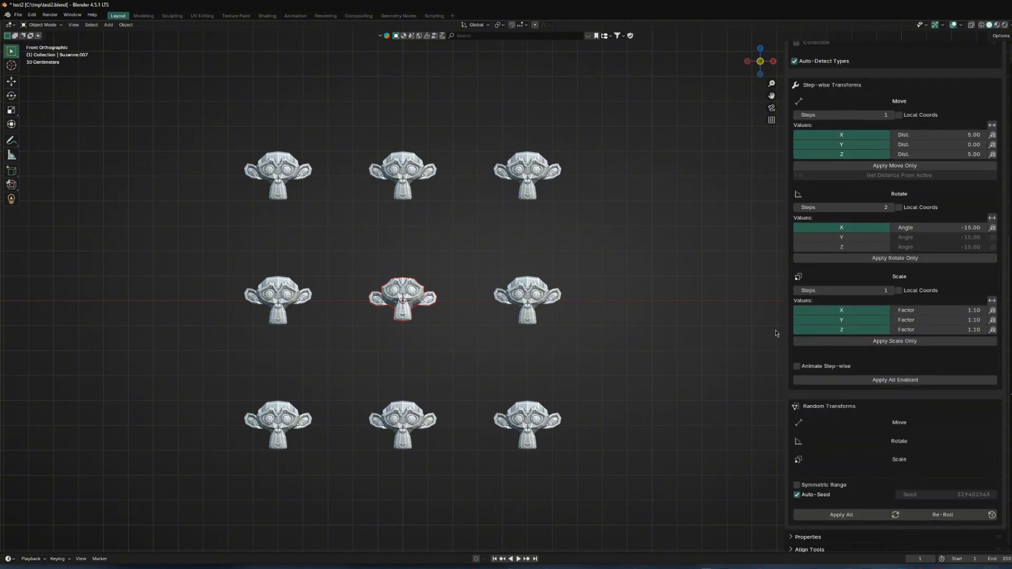
click(909, 346)
click(909, 342)
click(909, 342)
click(909, 342)
scroll(928, 194, up, 10)
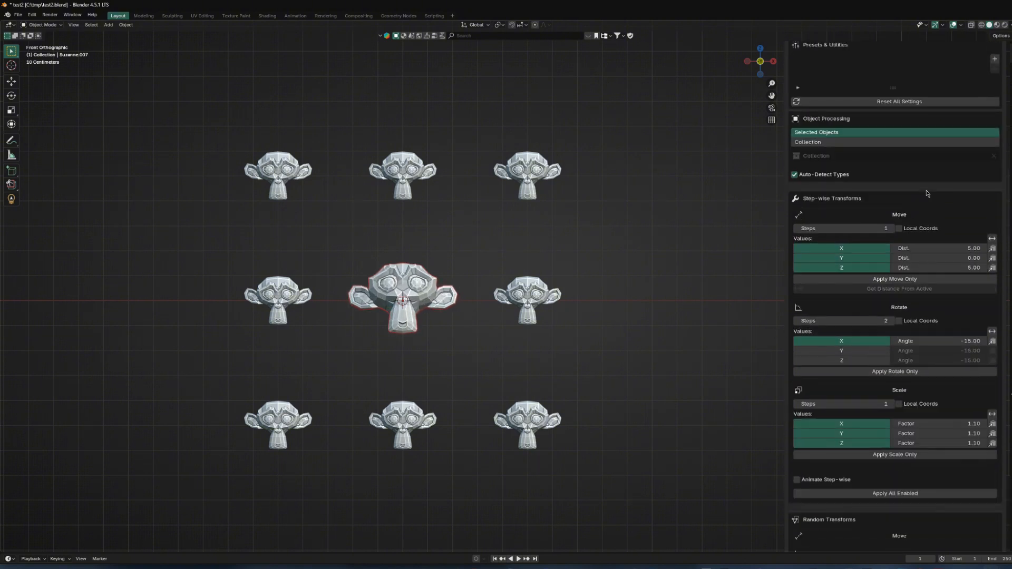
- Collapse the step-wise Move and Rotate settings and clear the centre monkey's scale
click(918, 313)
click(916, 332)
scroll(903, 190, up, 4)
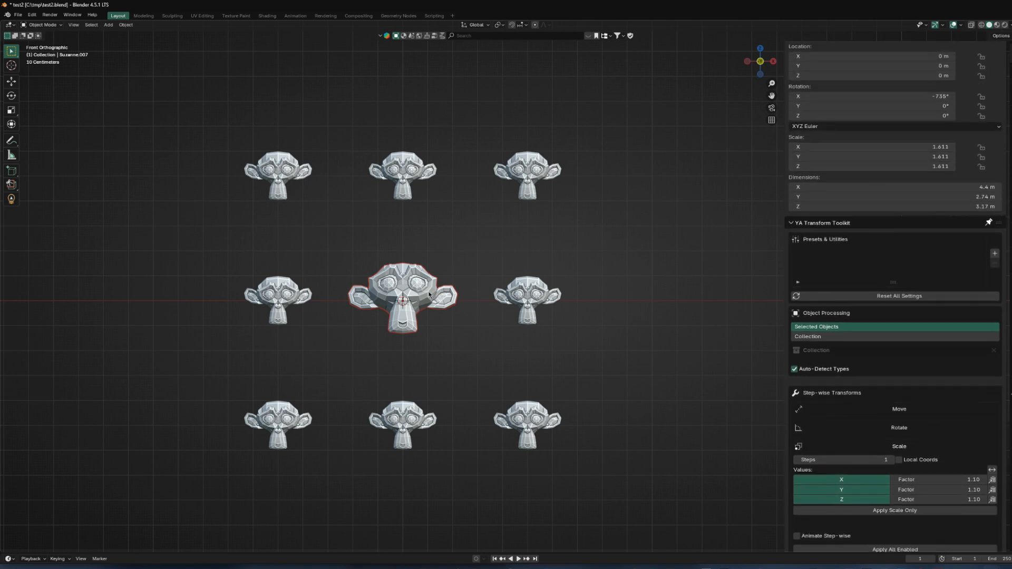
key(alt+s)
scroll(832, 266, down, 6)
scroll(843, 185, up, 5)
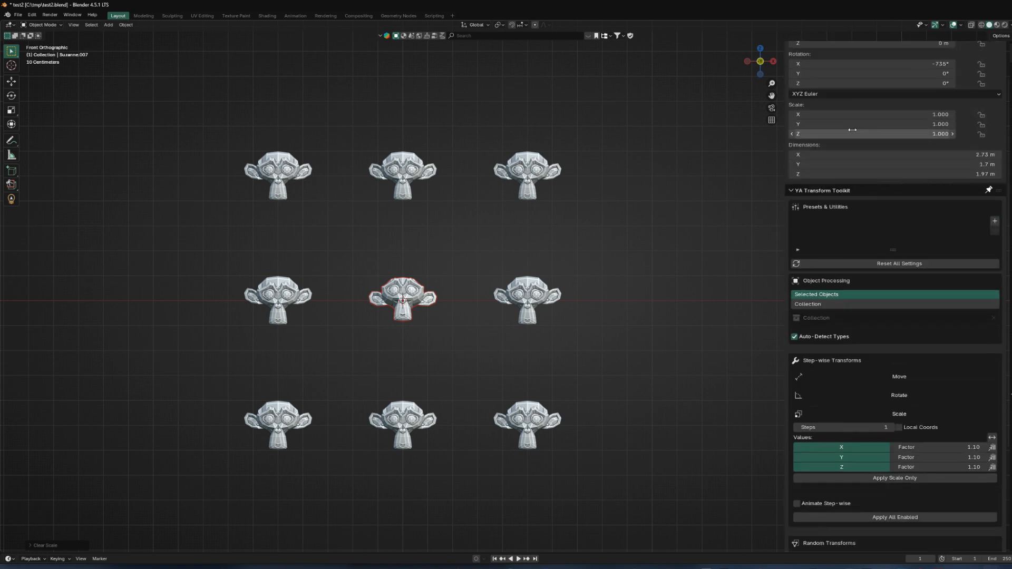
- Apply the 1.10 scale factor to the centre monkey four times, checking its scale values between applications
click(902, 479)
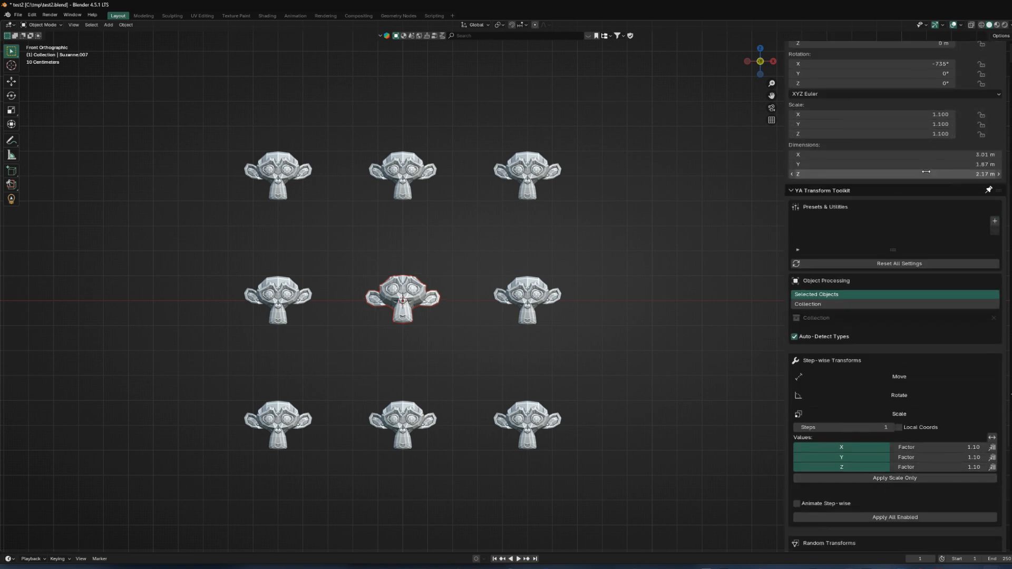
click(913, 480)
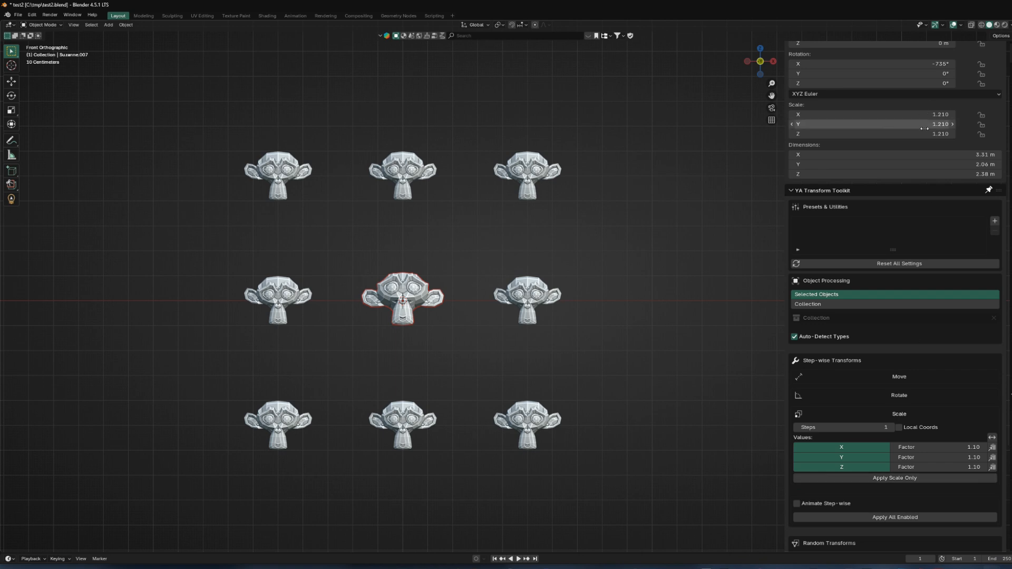
click(918, 479)
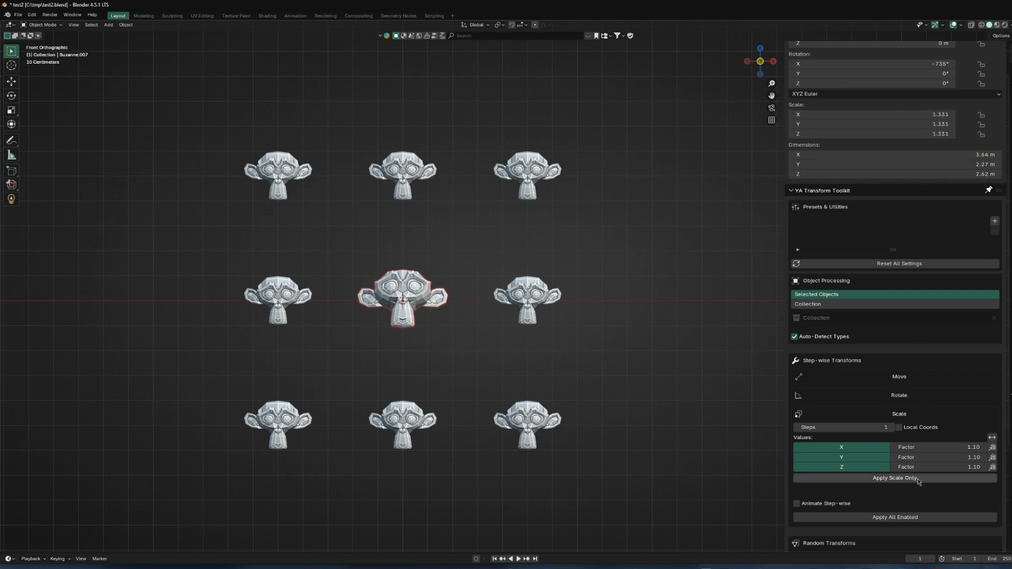
click(899, 479)
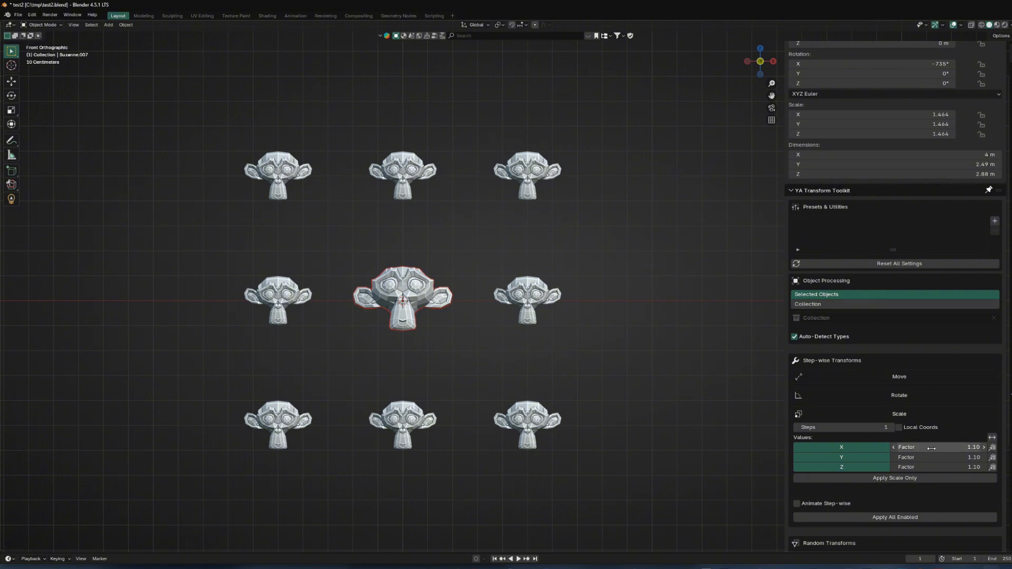
- Set the X, Y and Z scale factors to 2.00 and clear the centre monkey's scale
text(2)
key(Return)
key(alt+s)
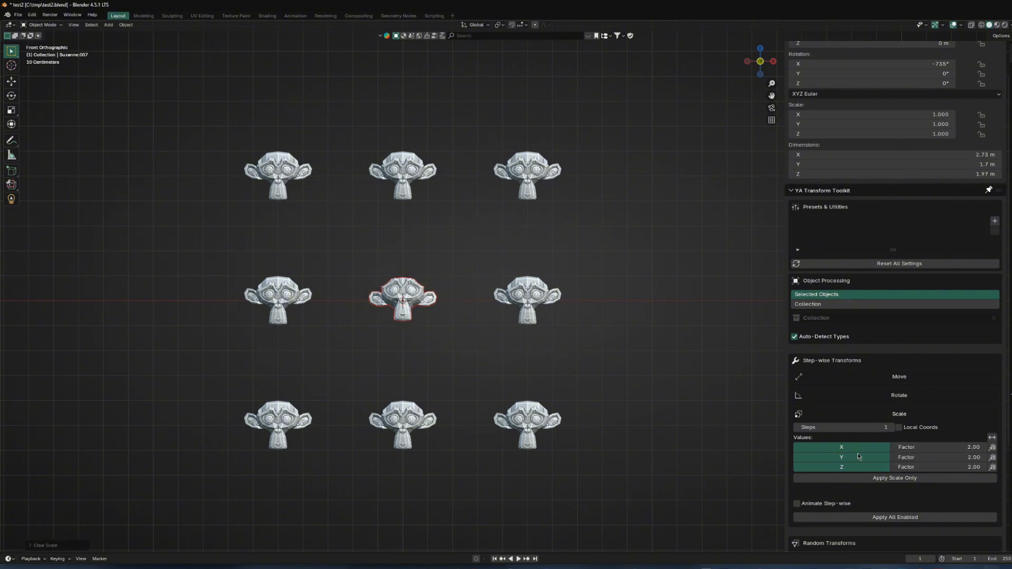
- Try scaling the centre monkey repeatedly by a factor of 2.00 on all axes, and clear its scale again
click(913, 482)
click(913, 482)
click(914, 481)
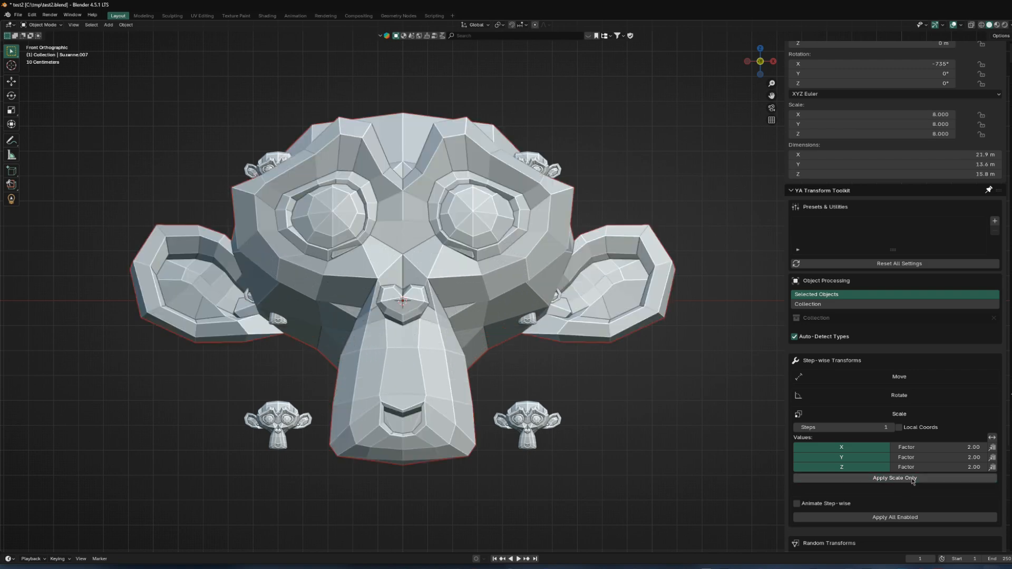
click(914, 481)
key(alt+s)
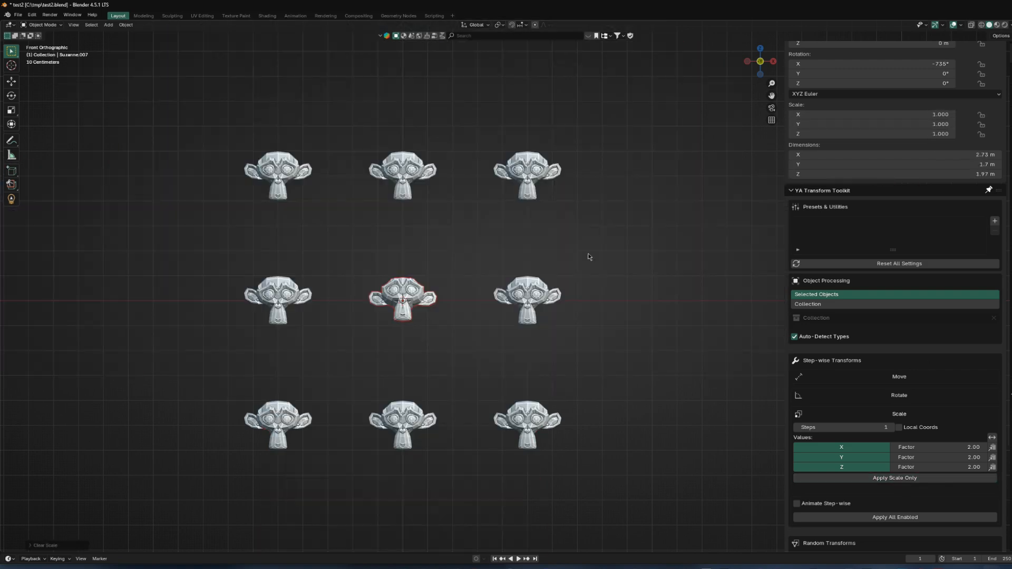
- Clear the centre monkey's rotation and collapse the step-wise Scale settings
key(alt+r)
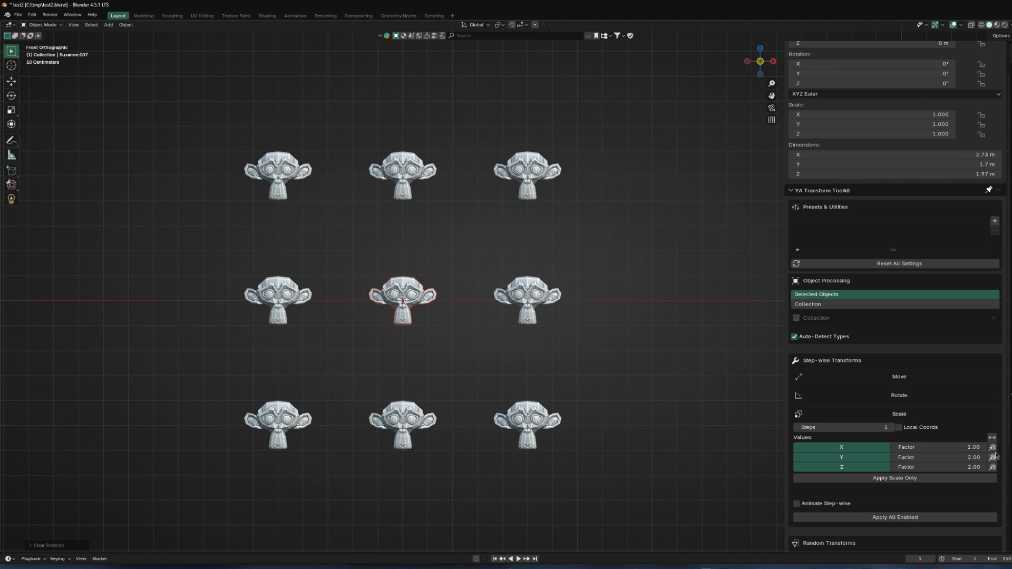
click(912, 414)
scroll(916, 373, down, 4)
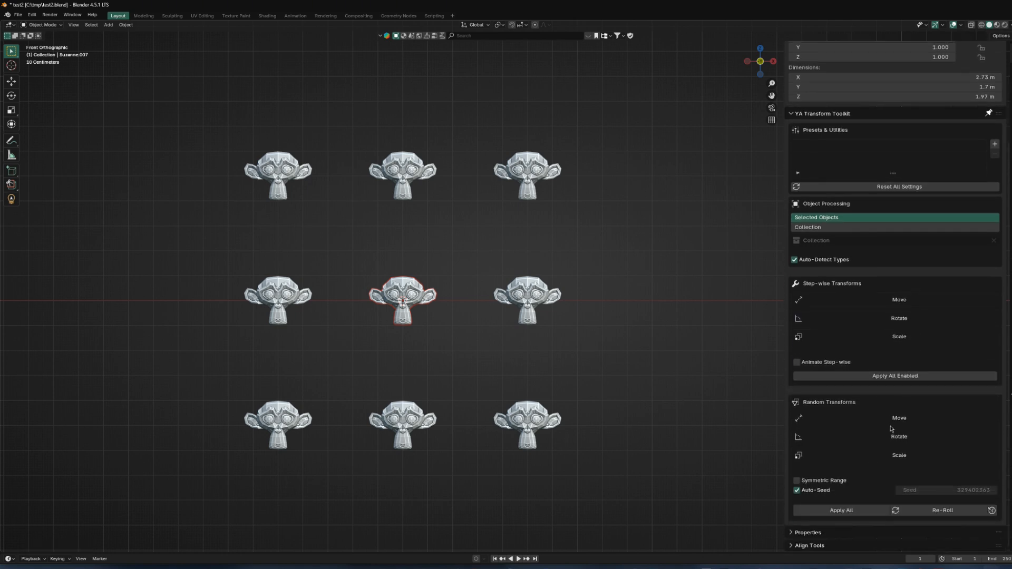
- Expand the random Move settings and apply only the random move to the centre monkey repeatedly, keeping the 0.10 step
click(896, 419)
scroll(901, 397, down, 3)
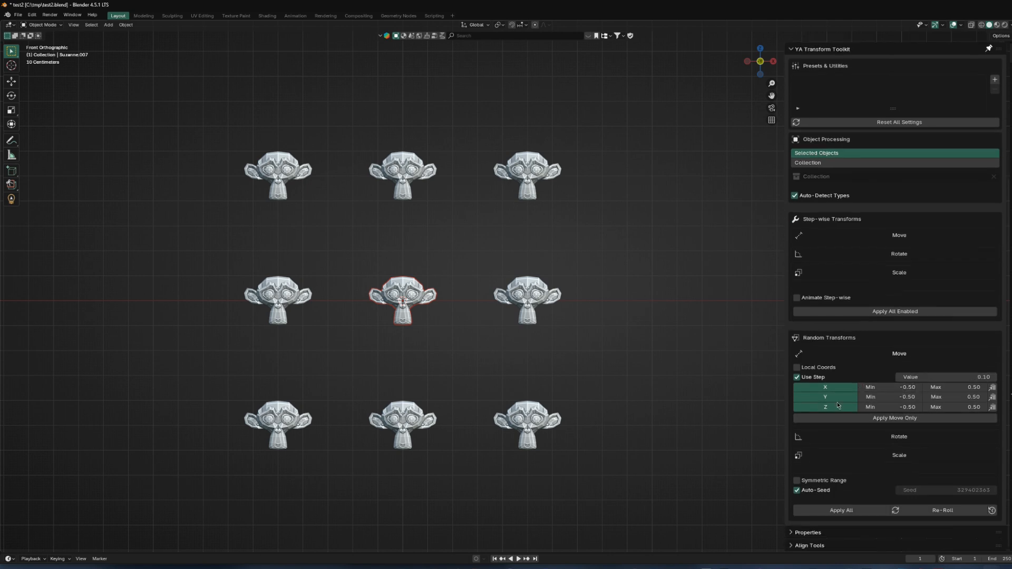
click(907, 419)
click(906, 419)
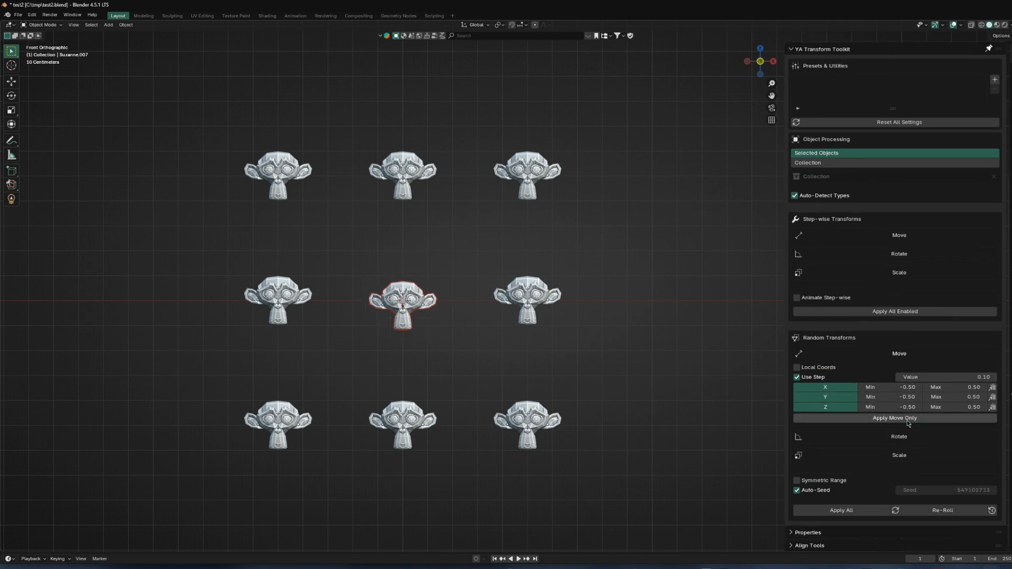
click(907, 421)
click(907, 419)
click(907, 419)
click(907, 419)
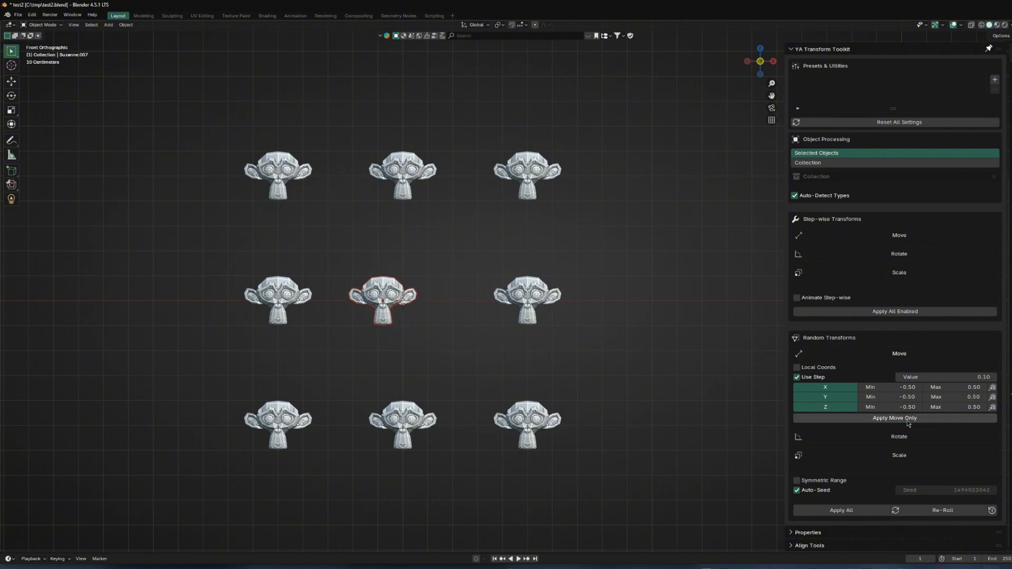
click(907, 419)
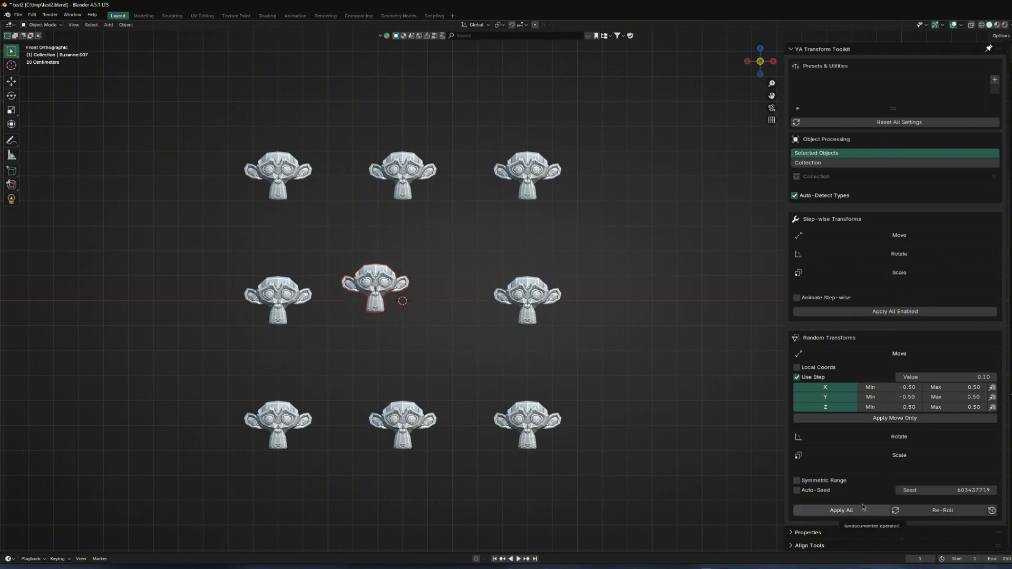
- Turn off Auto-Seed and apply all random transforms to the centre monkey several times with the fixed seed
click(844, 512)
click(844, 513)
click(843, 514)
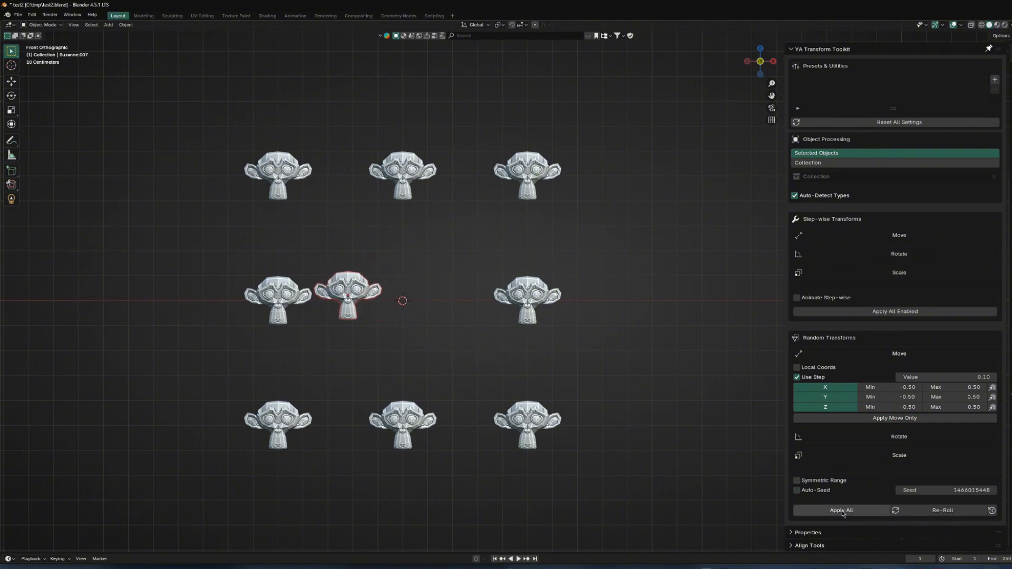
click(843, 514)
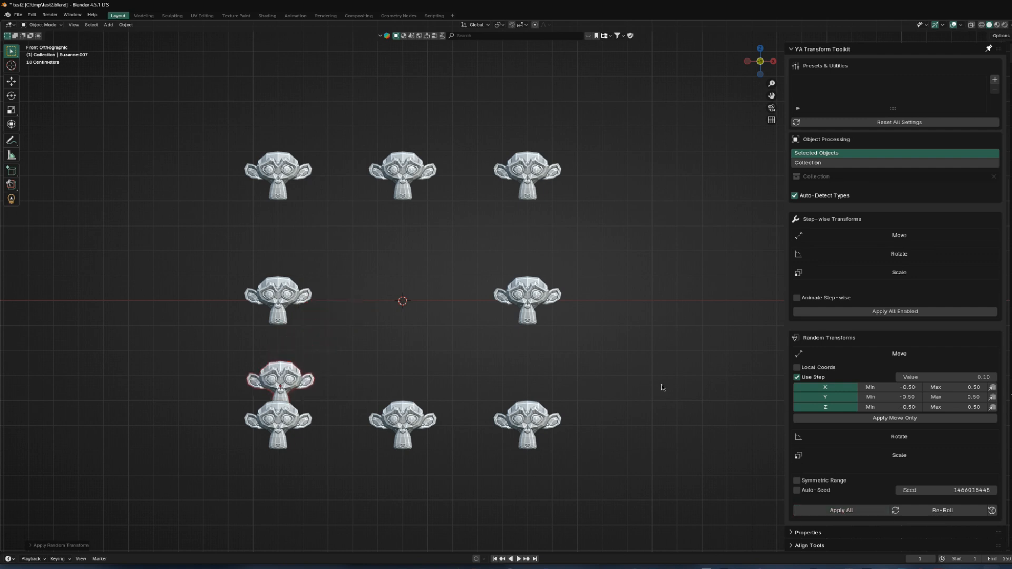
- Re-roll the random seed, apply all random transforms to the centre monkey several more times, and clear its location
click(944, 510)
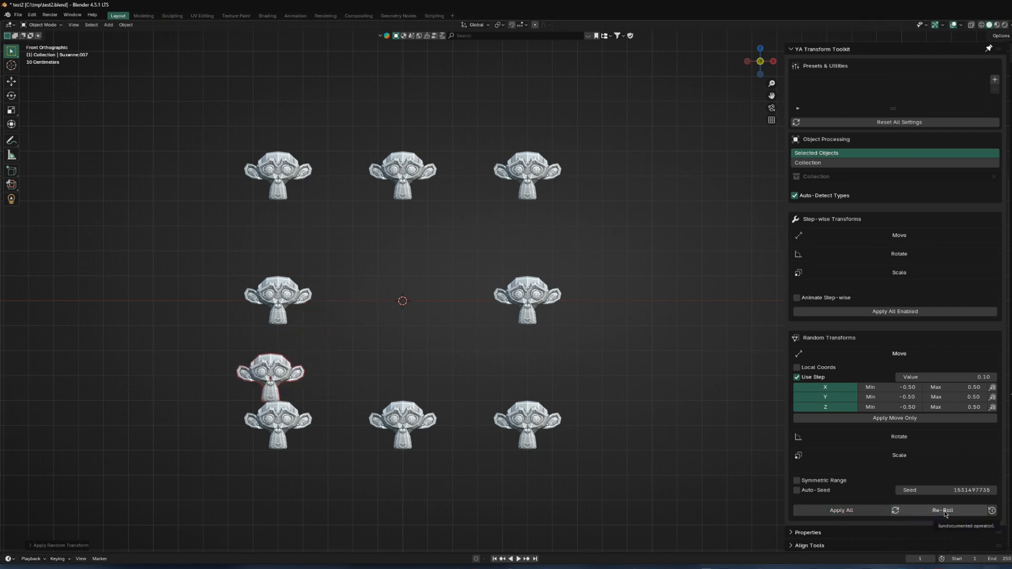
click(865, 511)
click(873, 512)
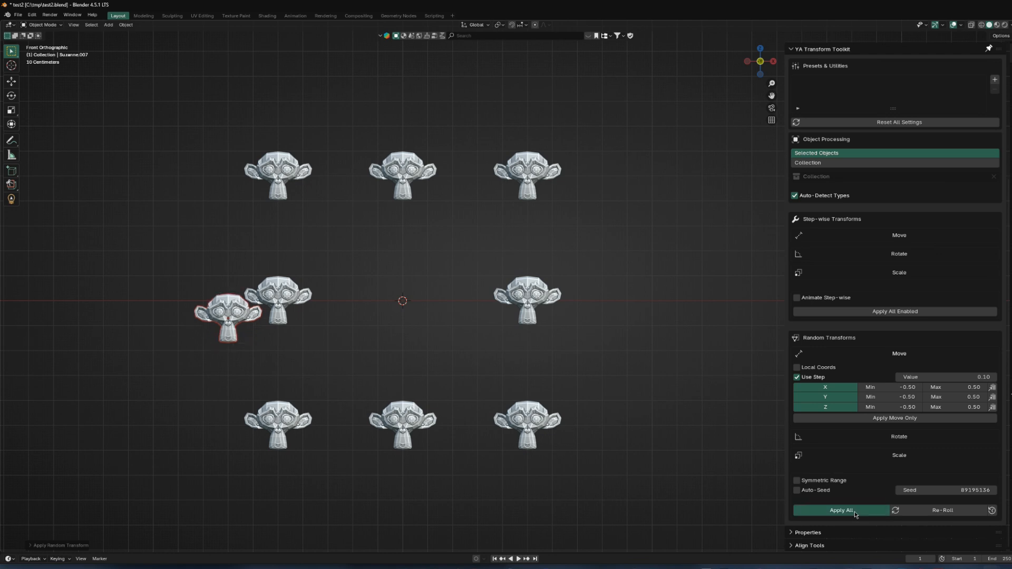
click(878, 515)
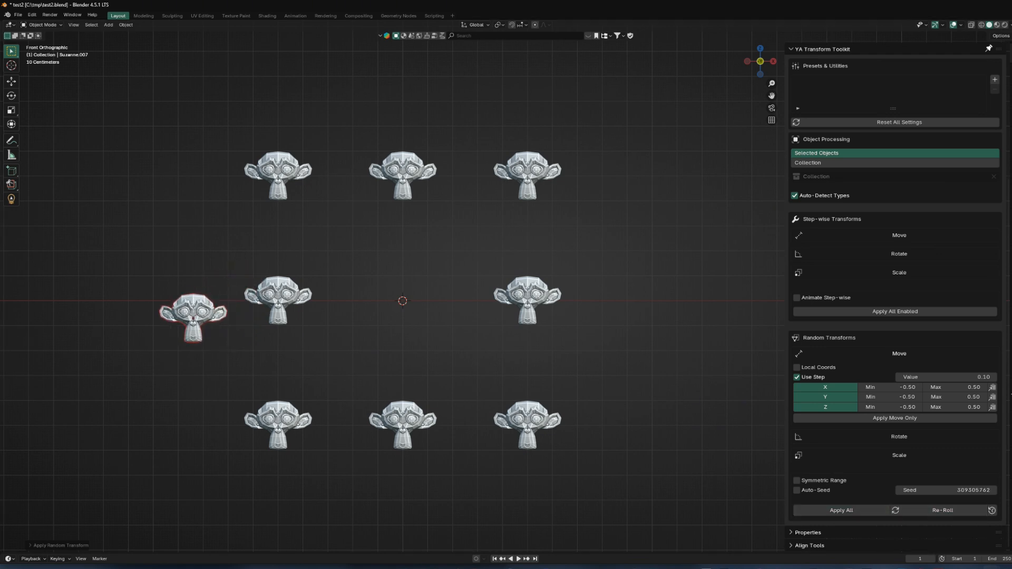
click(864, 509)
click(865, 510)
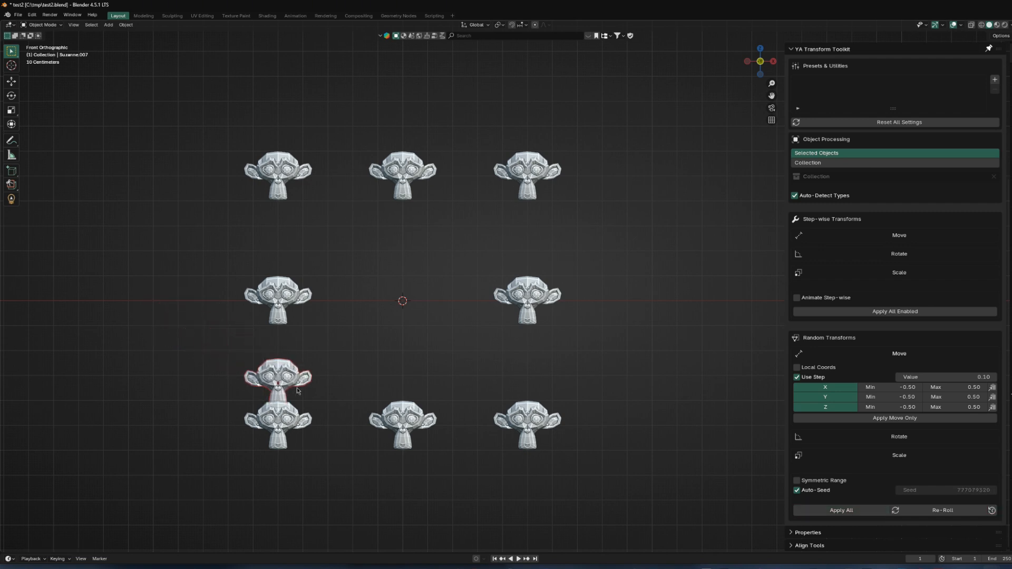
key(alt+g)
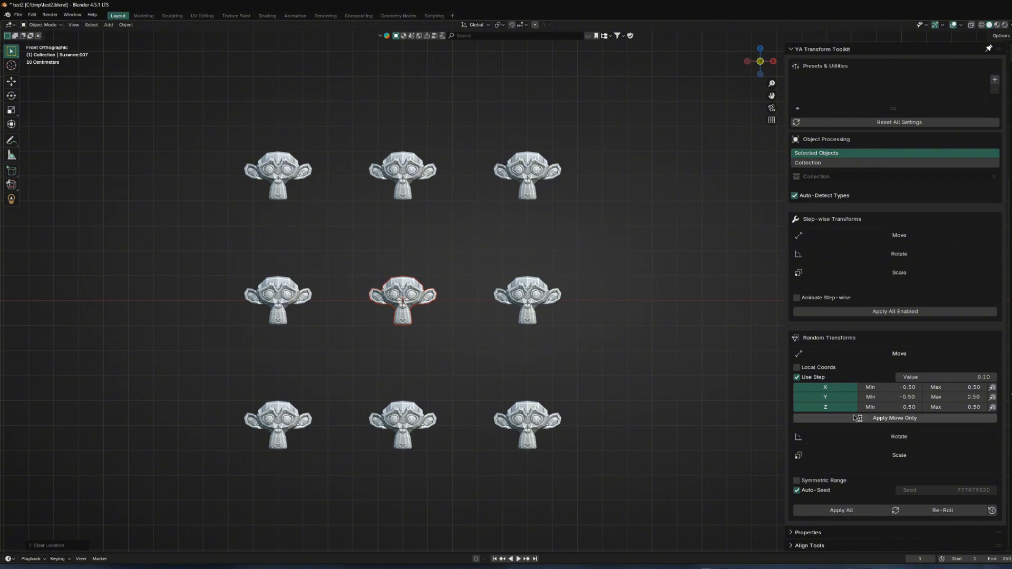
- Switch from the random Move settings to the random Rotate settings and apply only the random rotation to the centre monkey five times
click(900, 354)
click(899, 436)
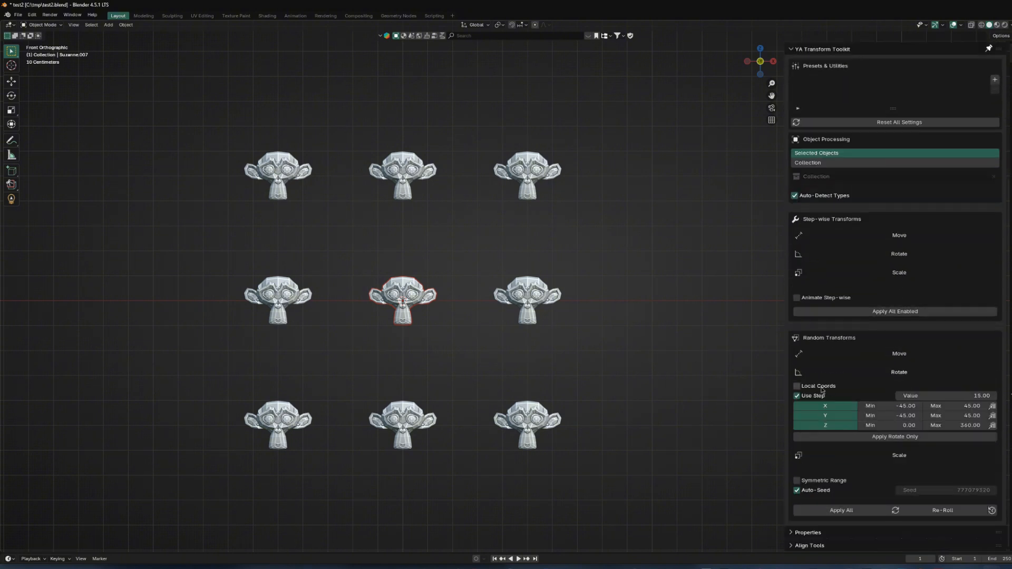
click(900, 438)
click(899, 437)
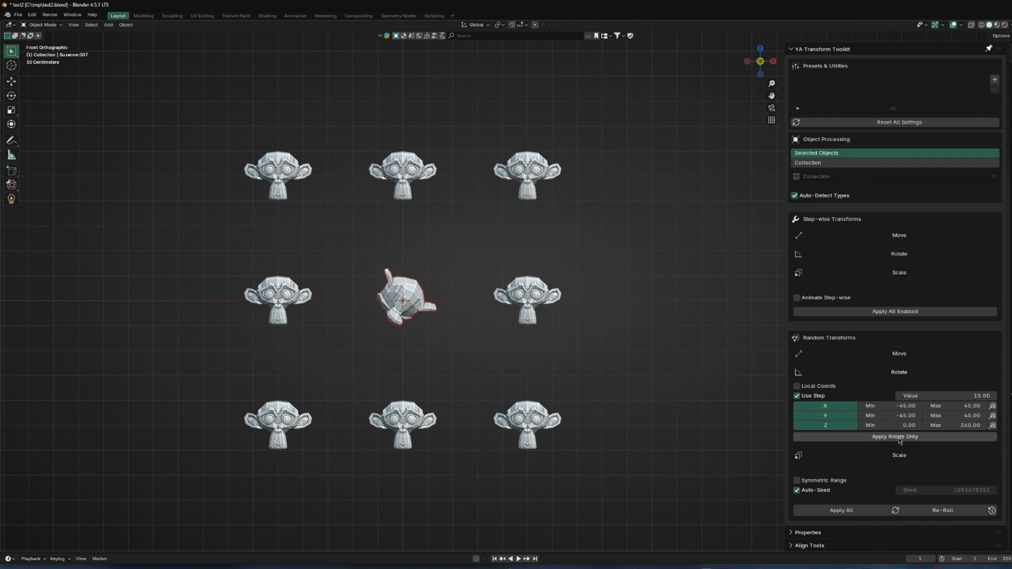
click(901, 438)
click(900, 438)
click(899, 437)
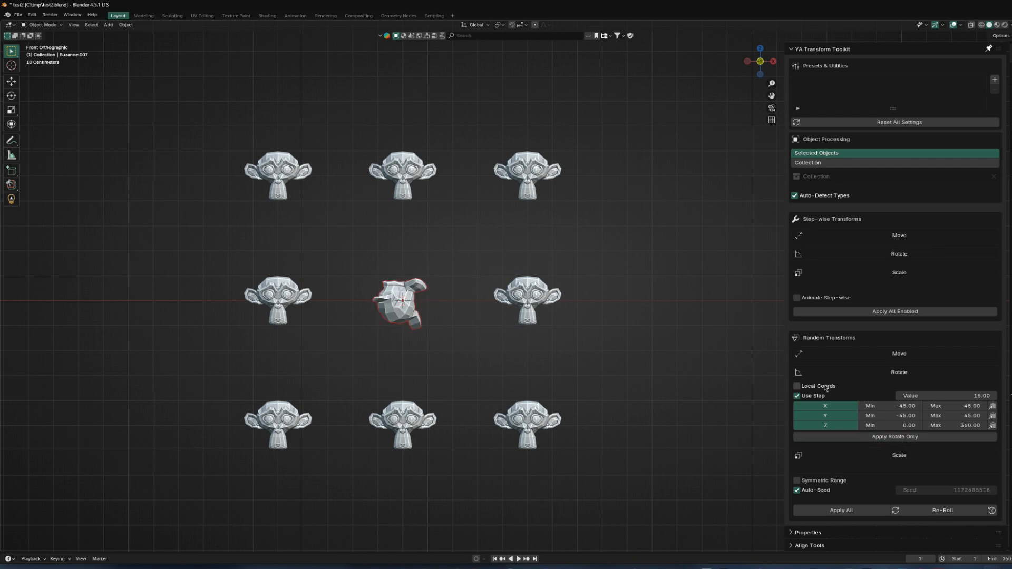
- Turn on Local Coords for the random rotation and apply it to the centre monkey five times
click(820, 386)
click(884, 438)
click(885, 437)
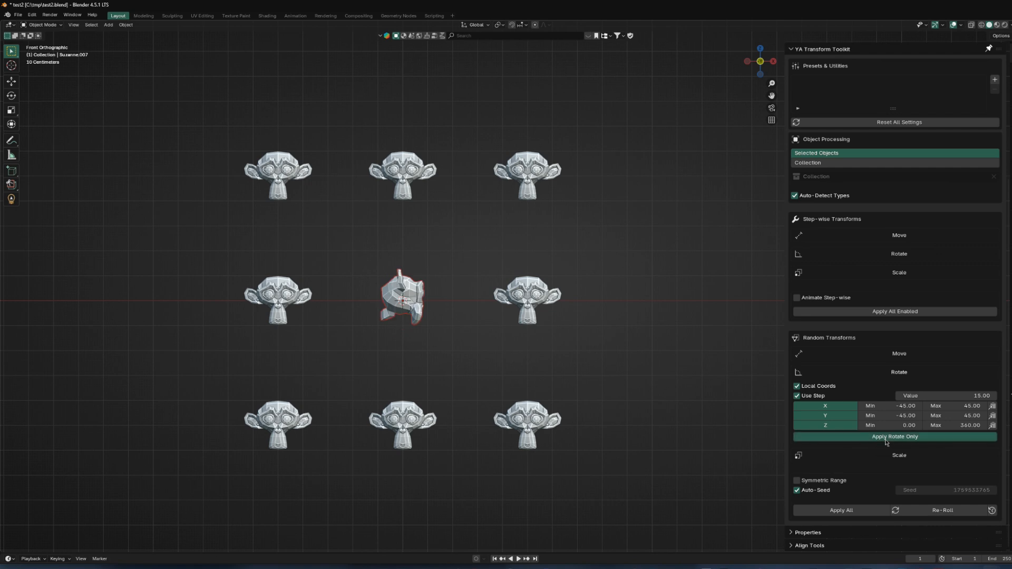
click(886, 437)
click(886, 438)
click(886, 438)
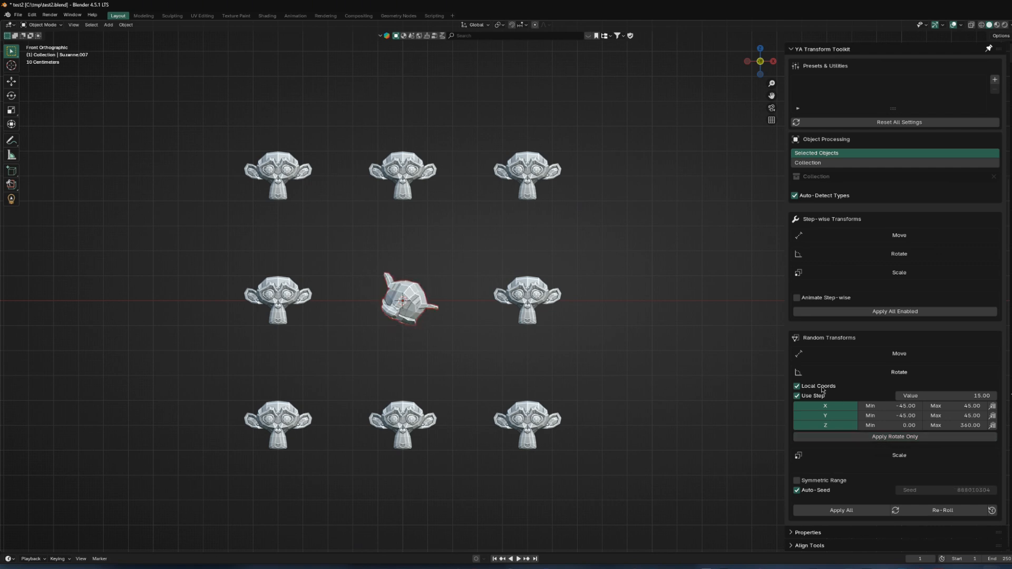
- Turn off Local Coords and randomly rotate the centre monkey repeatedly, first with the rotate-only function and then by applying all random transforms
click(887, 437)
click(887, 437)
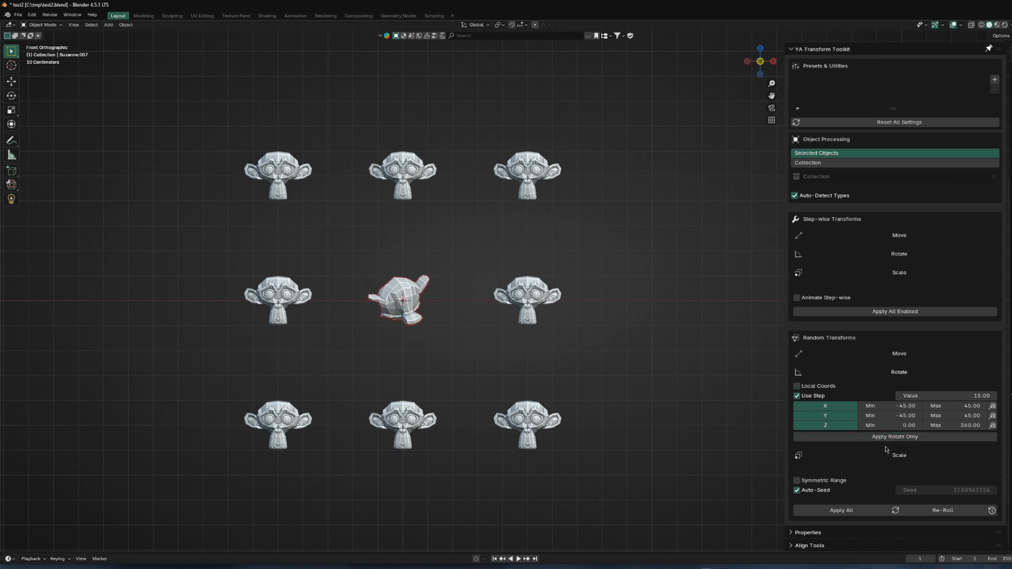
click(888, 438)
click(889, 438)
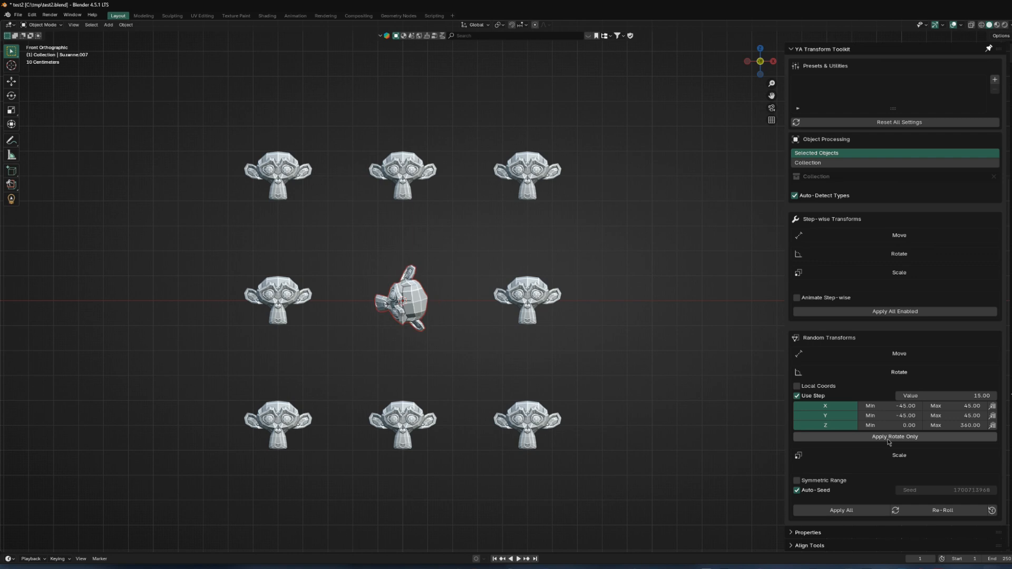
click(852, 511)
click(852, 510)
click(852, 510)
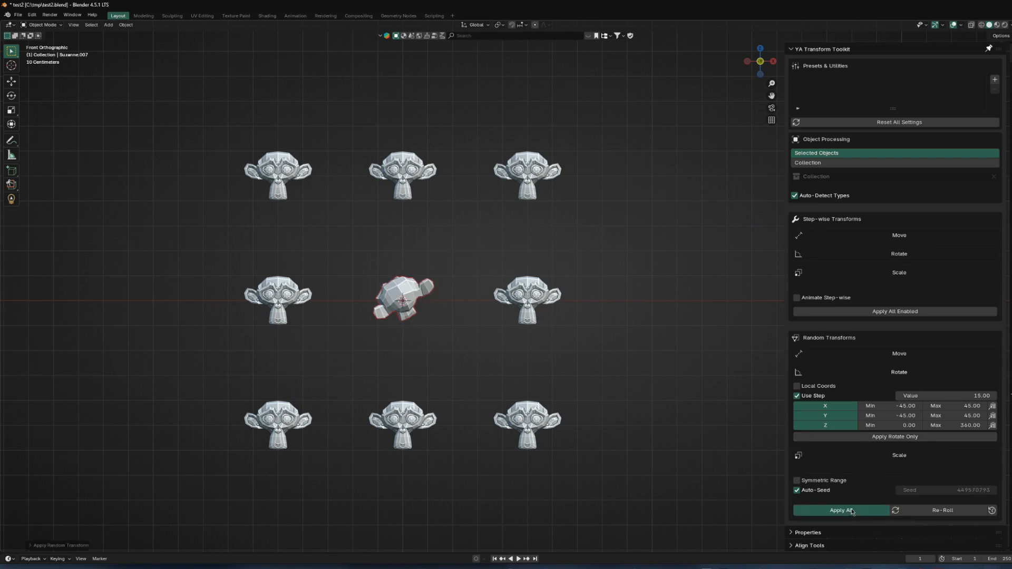
click(852, 508)
- Turn off Auto-Seed, apply all random transforms five times with the fixed seed, and clear the centre monkey's rotation
click(818, 491)
click(842, 511)
click(841, 512)
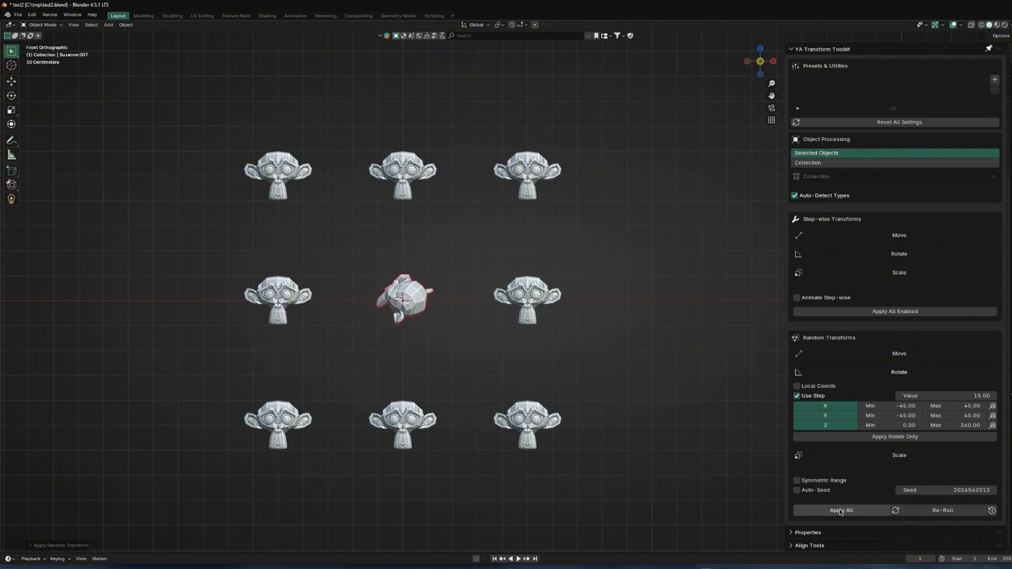
click(840, 512)
click(840, 512)
click(840, 512)
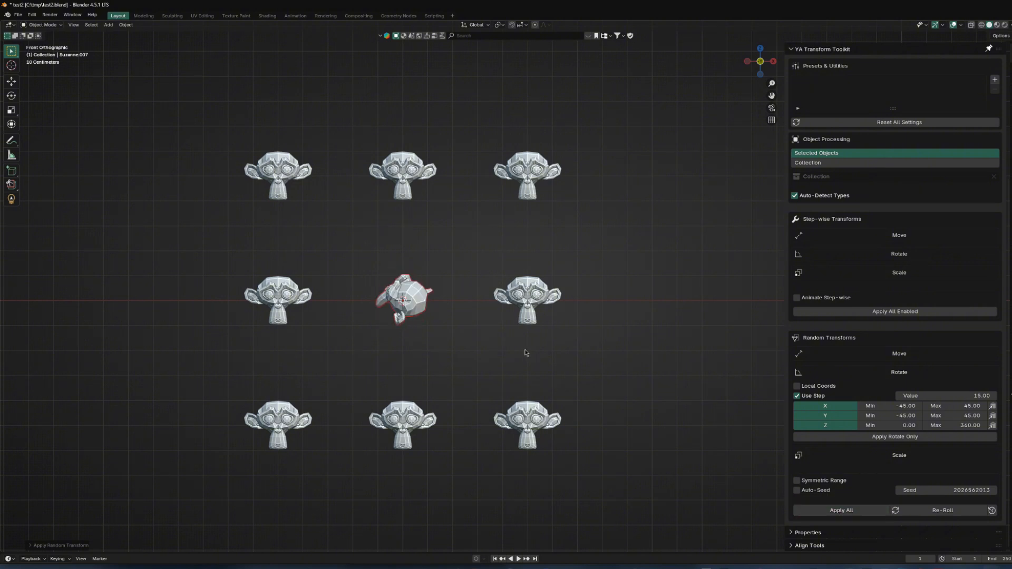
key(alt+r)
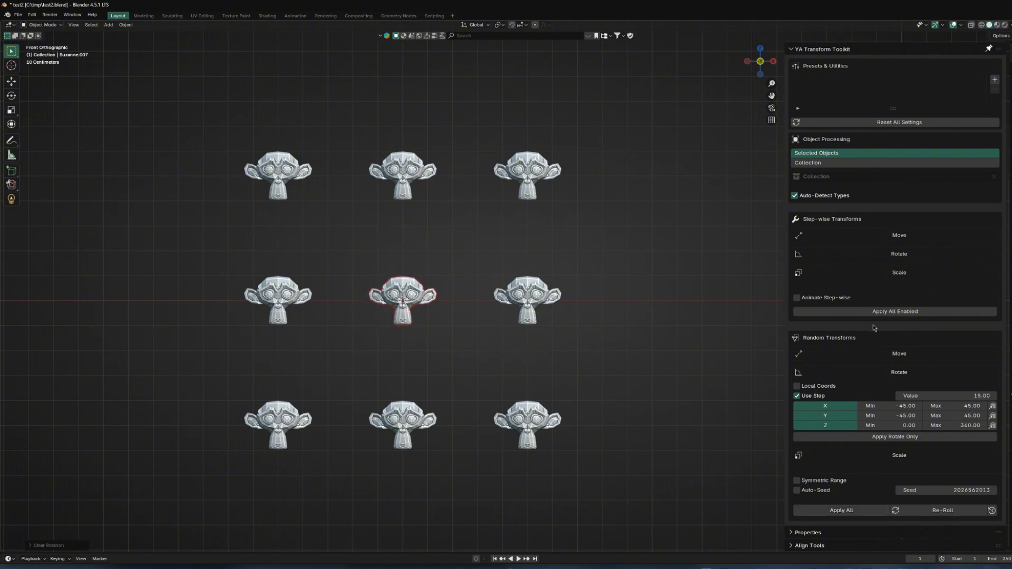
- Set the random rotation step to 180 and disable its X and Y axes, with all nine monkeys selected
click(923, 399)
text(180)
key(Return)
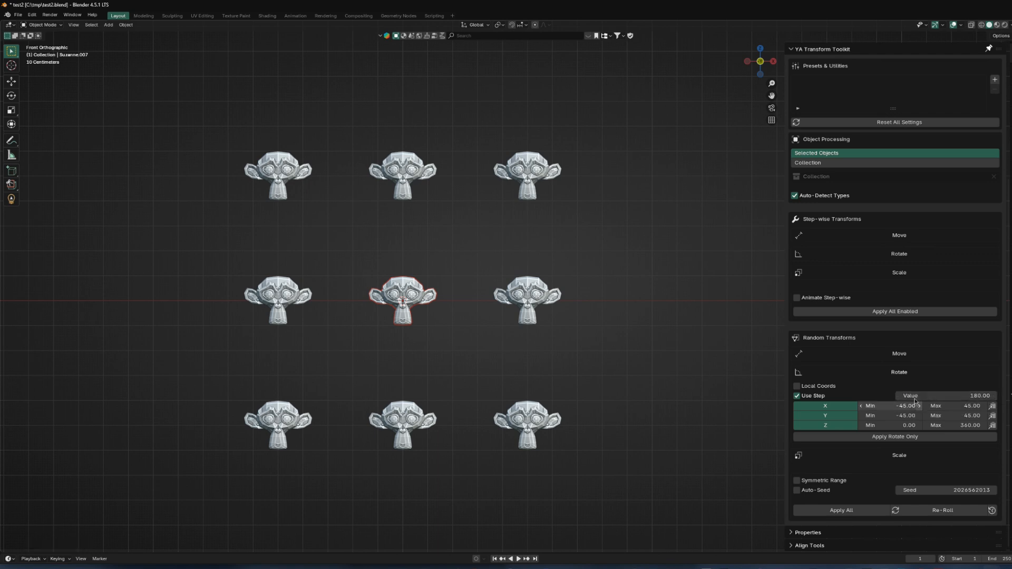
click(826, 416)
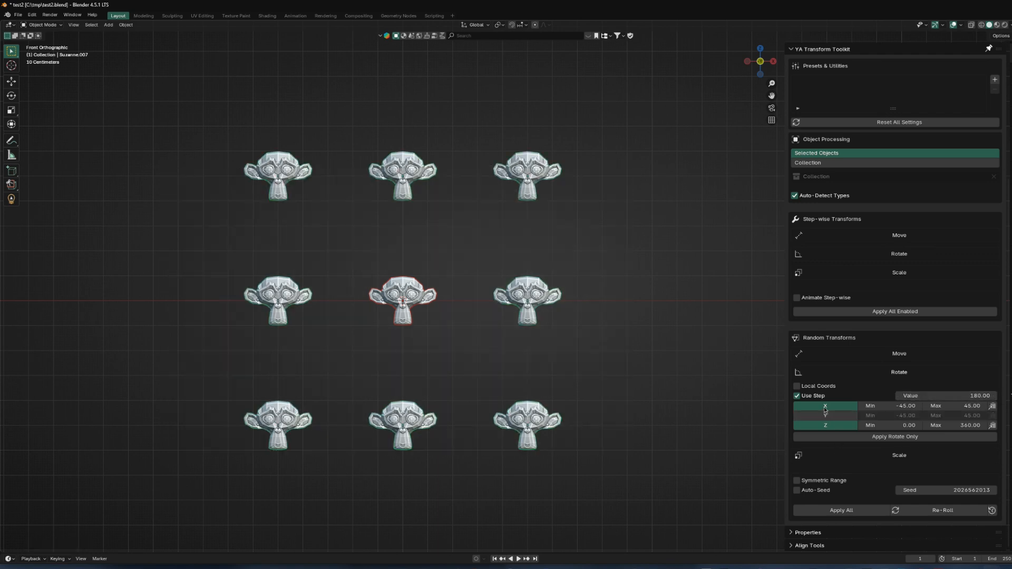
click(825, 406)
- Apply the random 180-degree-step Z rotation to all nine monkeys nine times
click(899, 438)
click(899, 438)
click(898, 438)
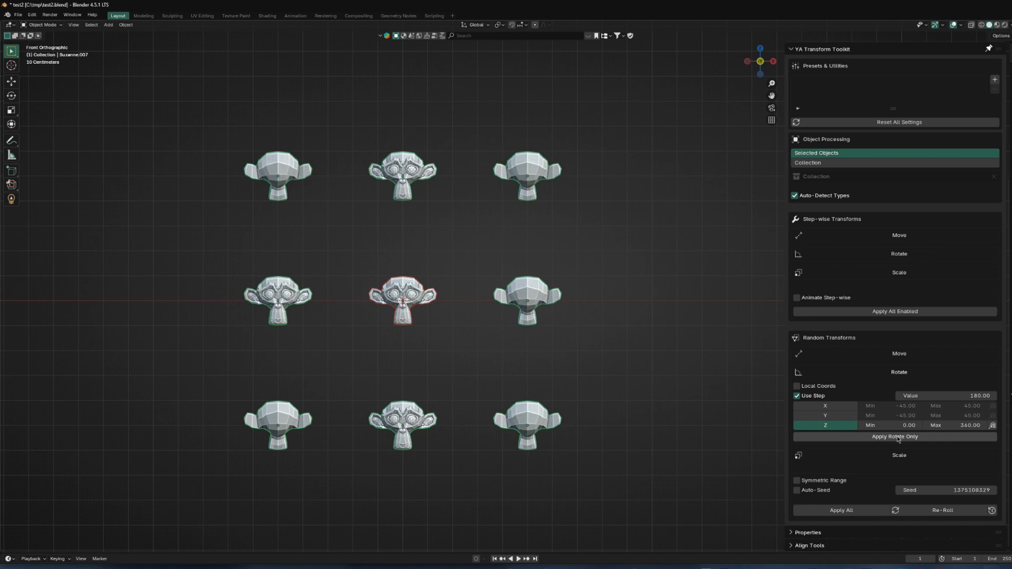
click(899, 438)
click(899, 437)
click(899, 438)
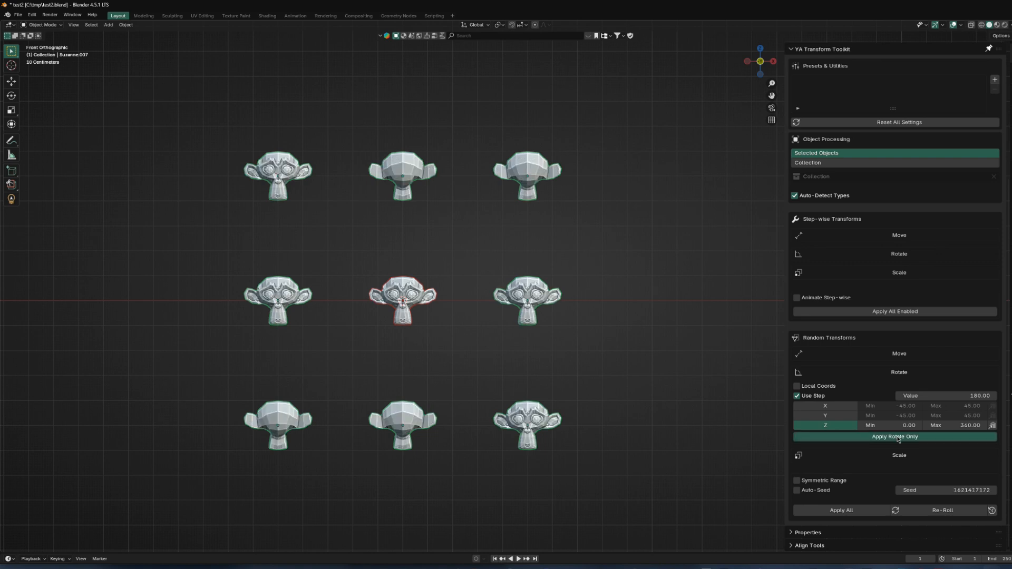
click(899, 438)
click(898, 438)
click(899, 437)
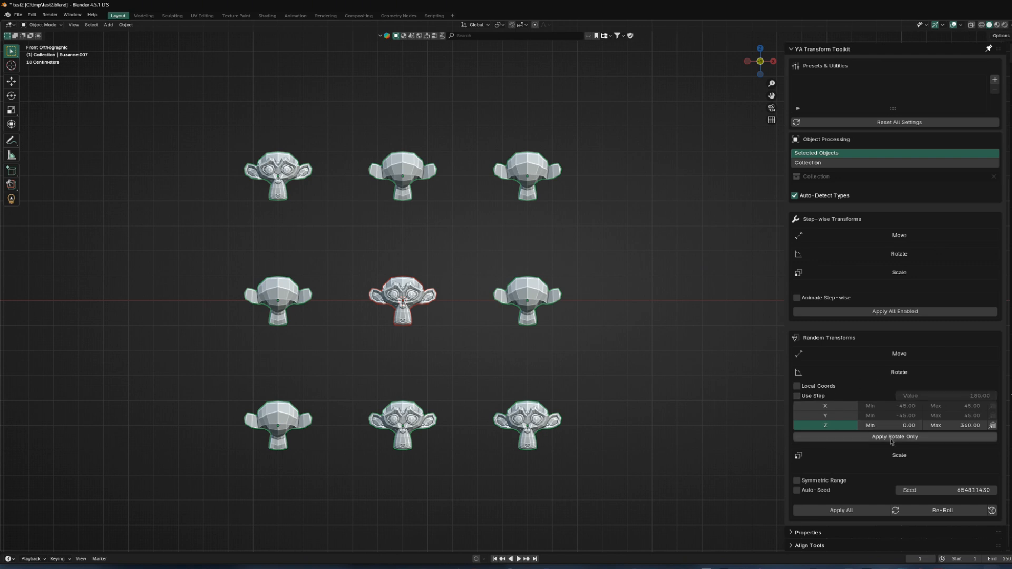
- Turn off Use Step, randomly rotate all nine monkeys about Z ten times, and collapse the random Rotate settings
click(892, 438)
click(893, 437)
click(892, 438)
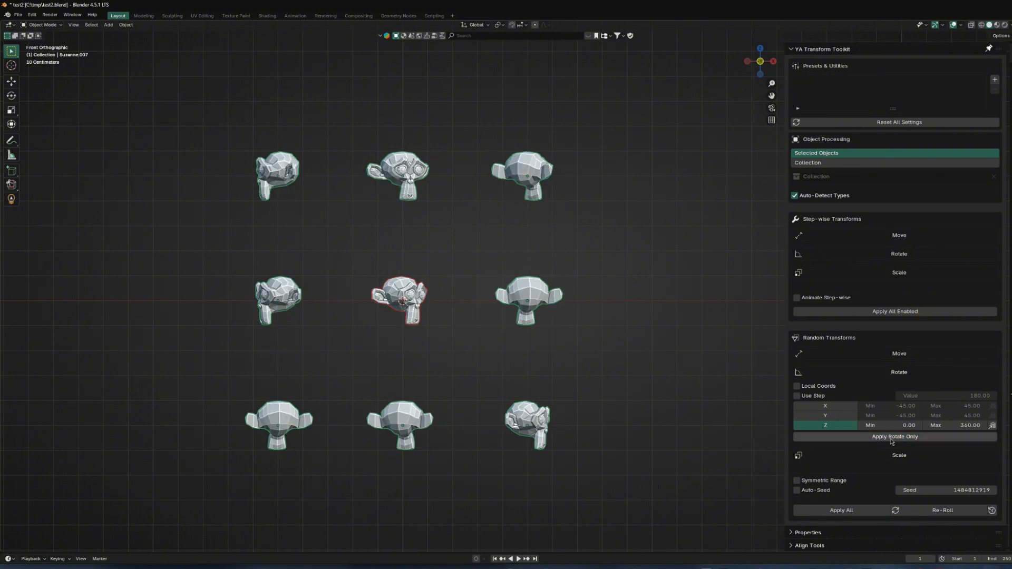
click(893, 437)
click(892, 437)
click(892, 437)
click(893, 438)
click(893, 438)
click(892, 438)
click(892, 438)
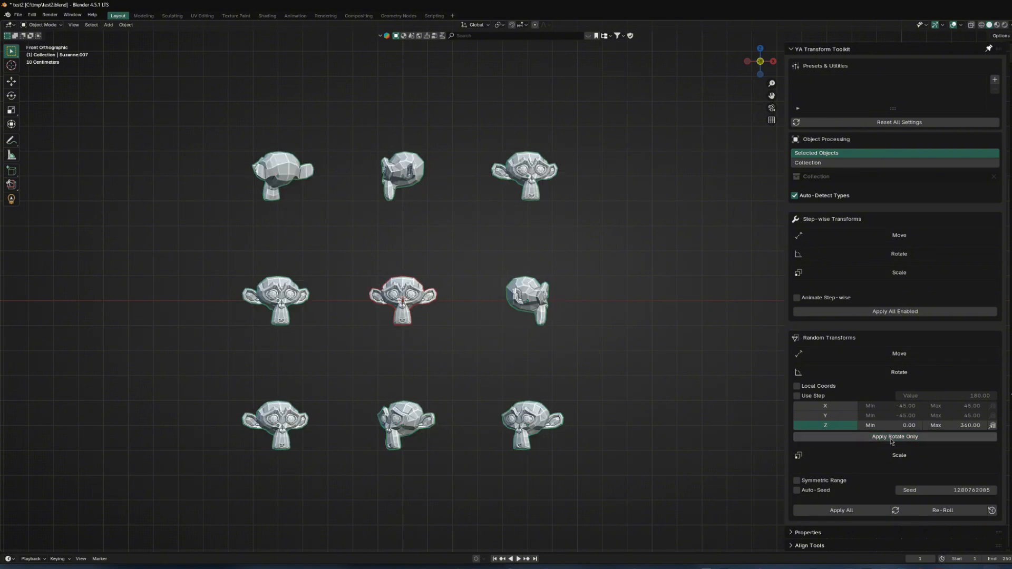
click(900, 372)
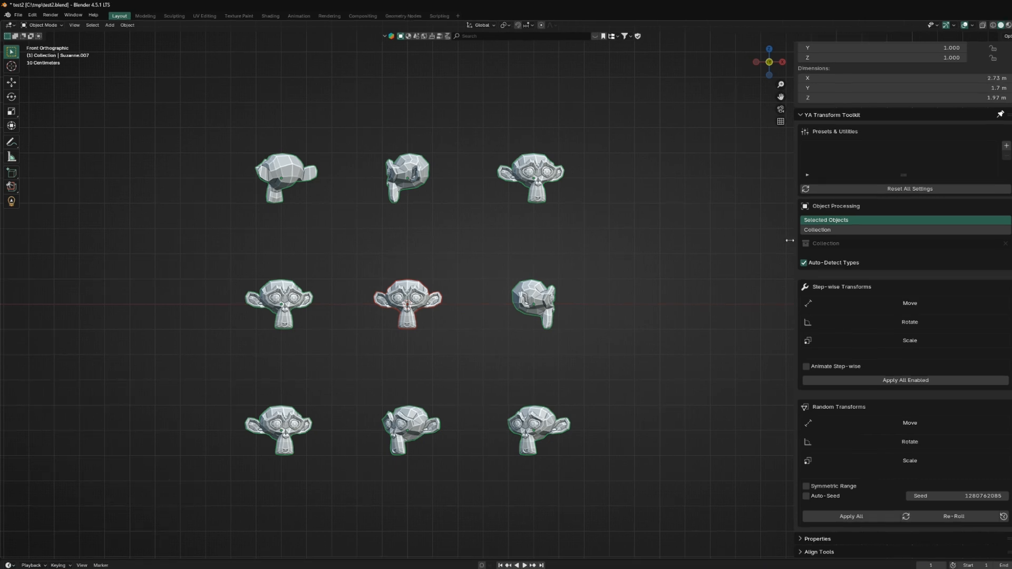
- Set object processing to work on a collection, clear the assigned collection, and pick Collection again
click(821, 230)
ctrl+middle_drag(883, 224, 865, 230)
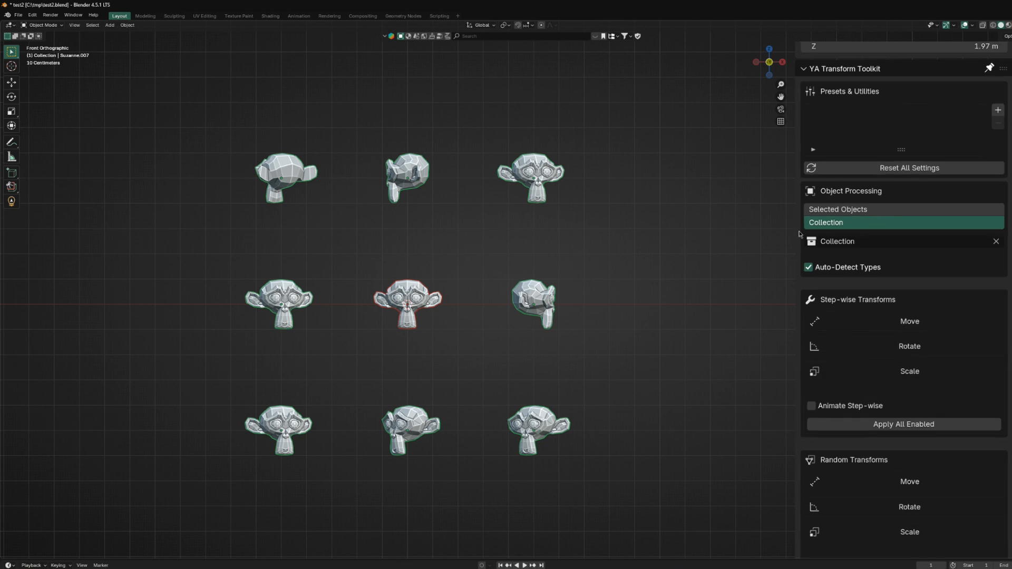
drag(792, 237, 726, 241)
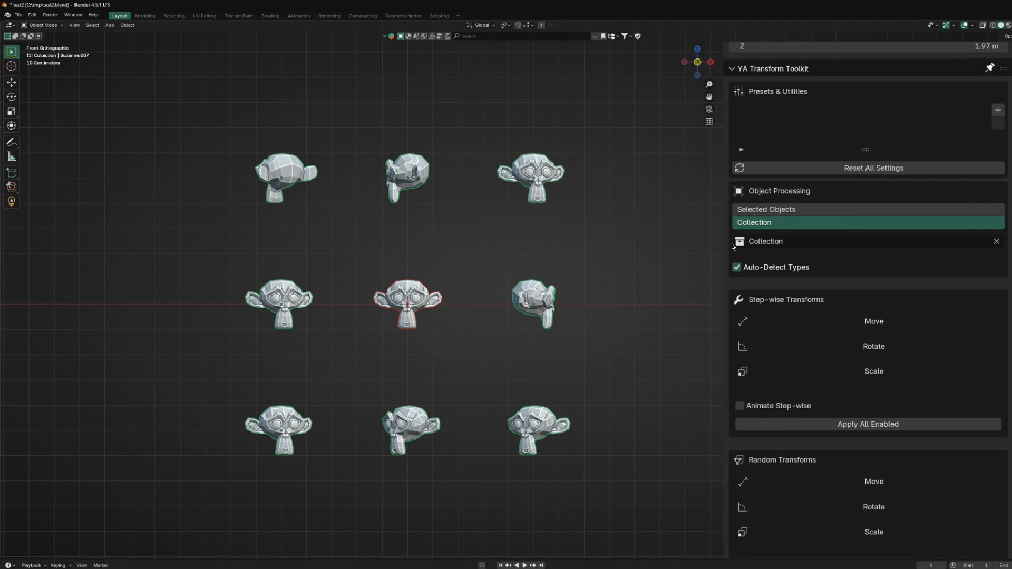
click(806, 244)
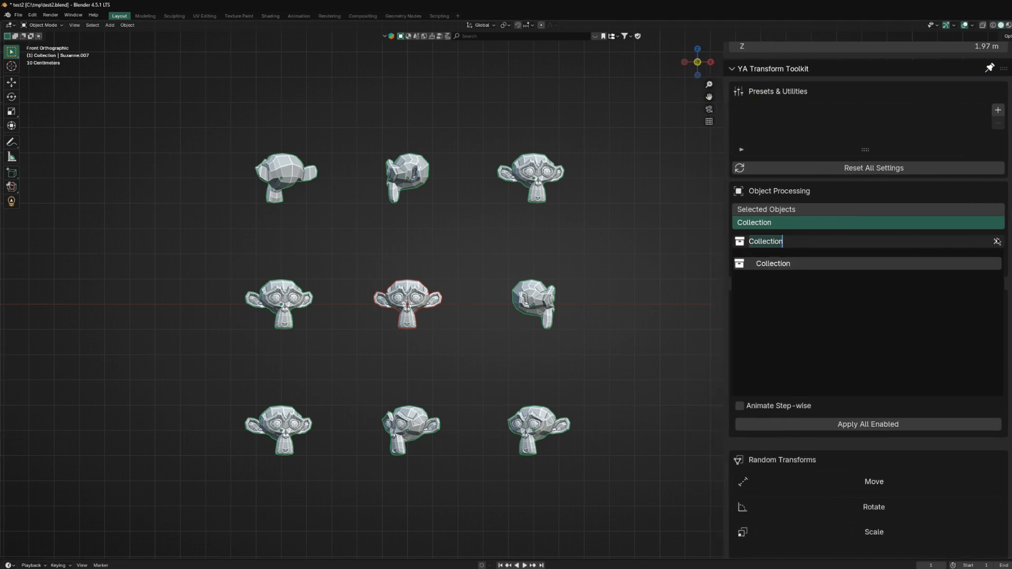
click(997, 241)
click(802, 242)
click(780, 269)
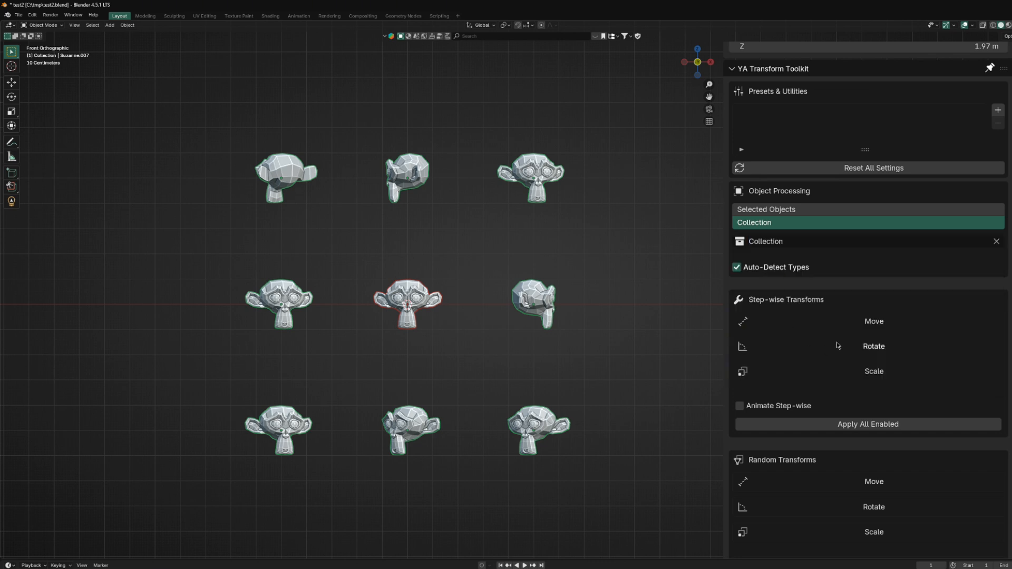
- Try the one-step Move of 5.00 on X and Z on the whole collection, and undo it
click(873, 323)
click(868, 410)
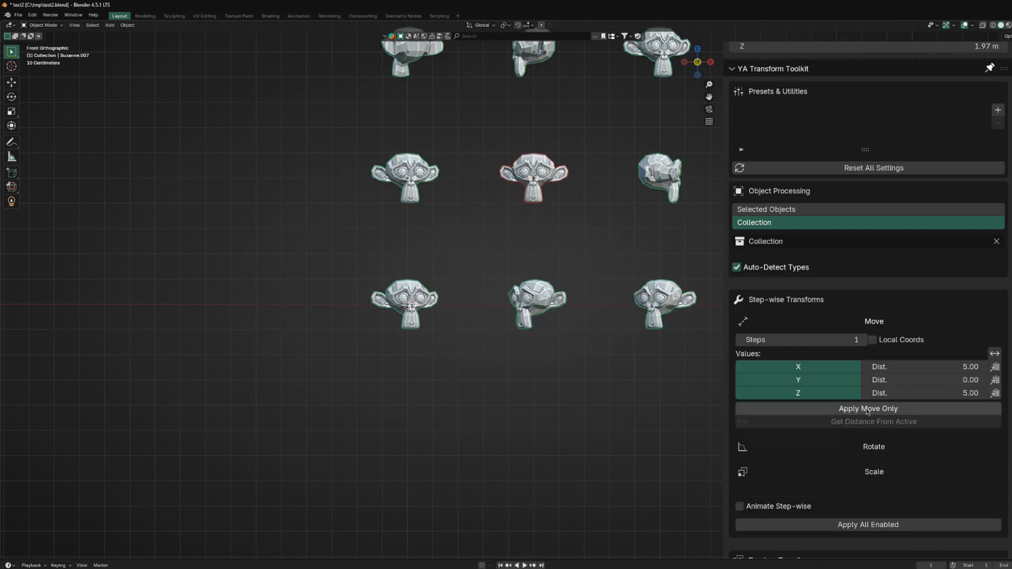
key(ctrl+z)
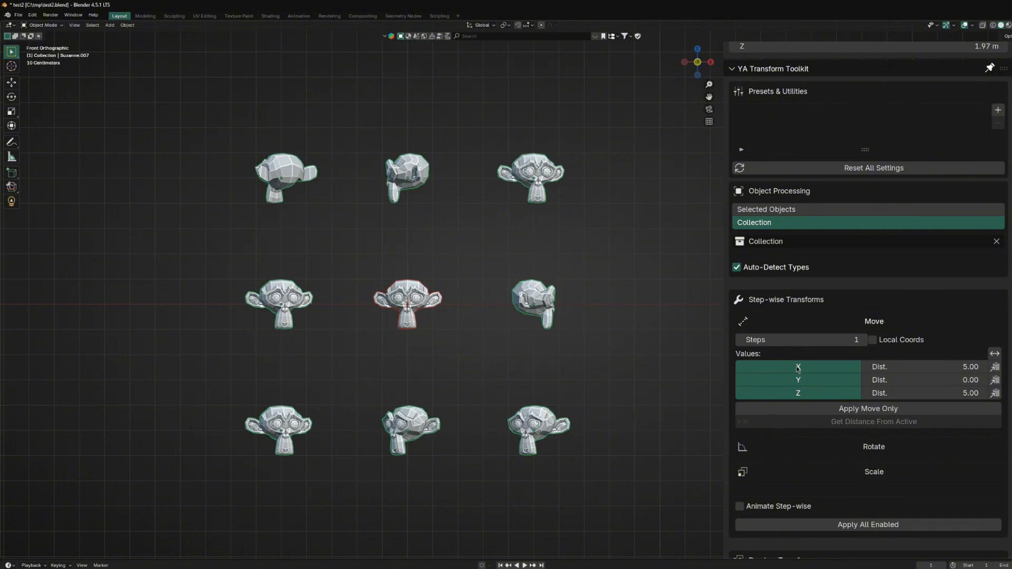
click(876, 321)
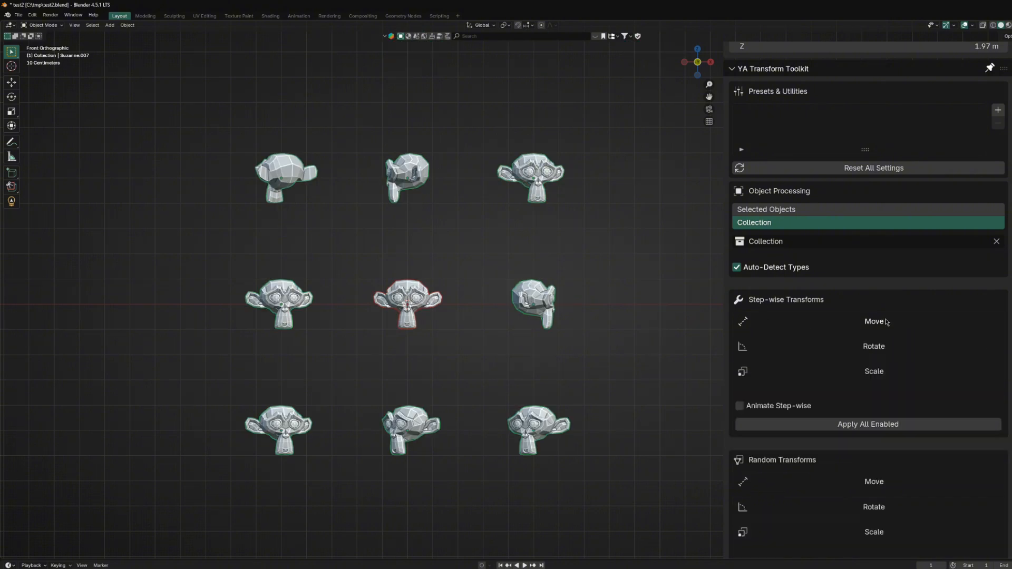
- Try the two-step Rotate of -15 on all axes on the collection, and clear the rotation of all nine monkeys
click(875, 346)
click(813, 432)
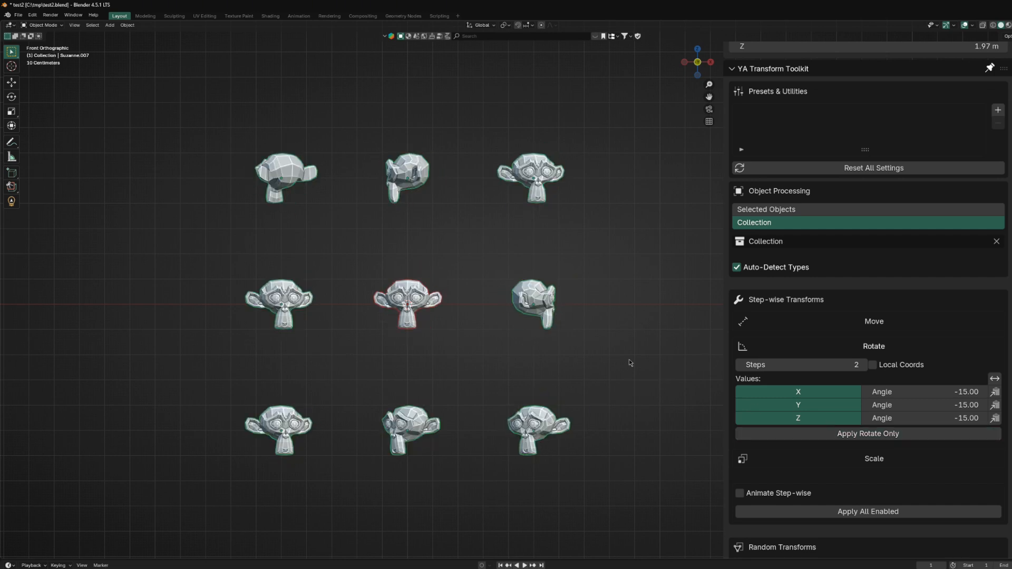
key(alt+r)
scroll(849, 439, down, 2)
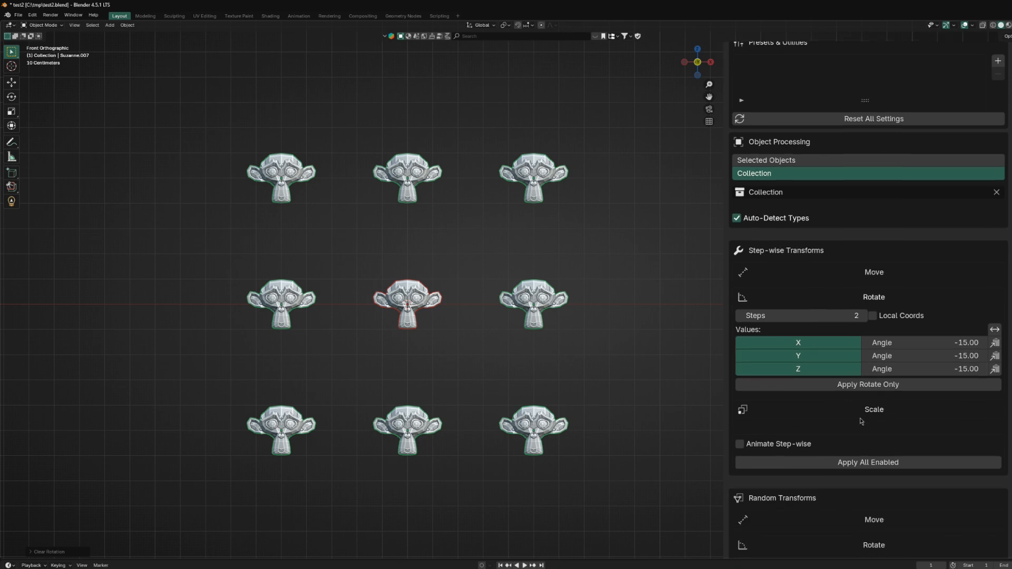
- Try the one-step Scale with factor 2.00 on all axes on the collection, and clear the scale
click(874, 421)
click(869, 496)
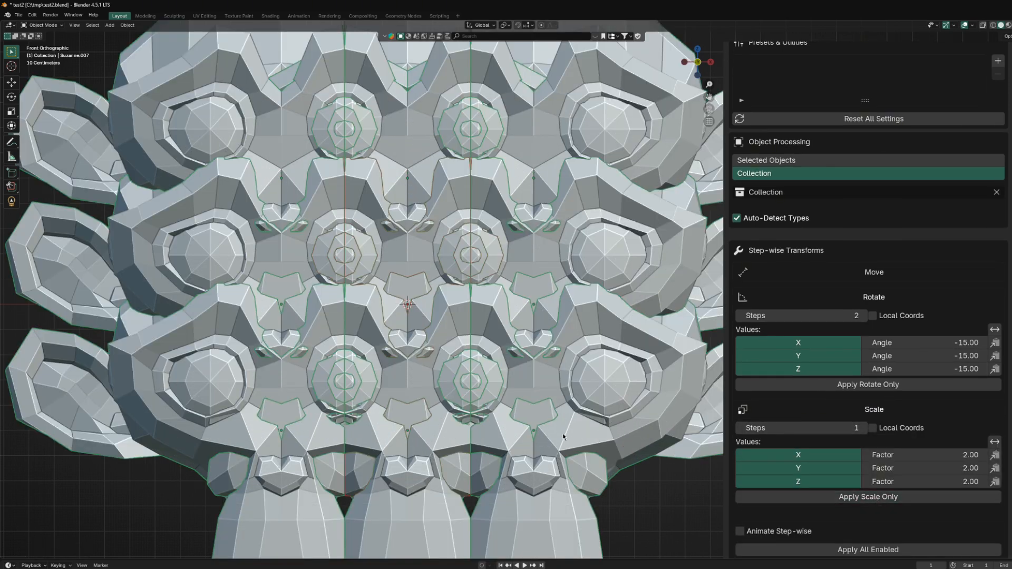
key(alt+s)
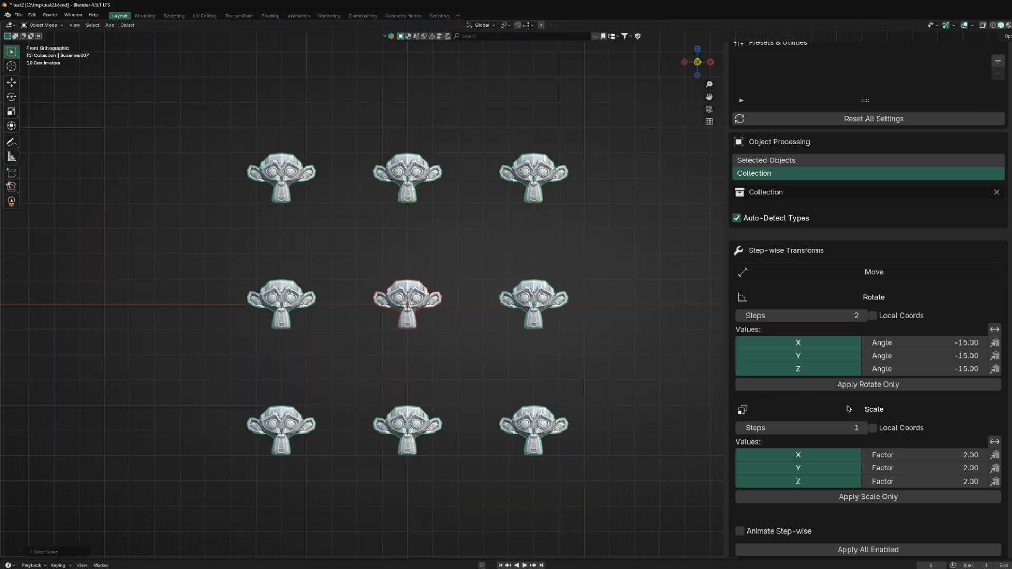
- Try the step-wise Rotate and Scale together on the collection, and clear the monkeys' rotation and scale
click(882, 300)
click(880, 322)
click(880, 321)
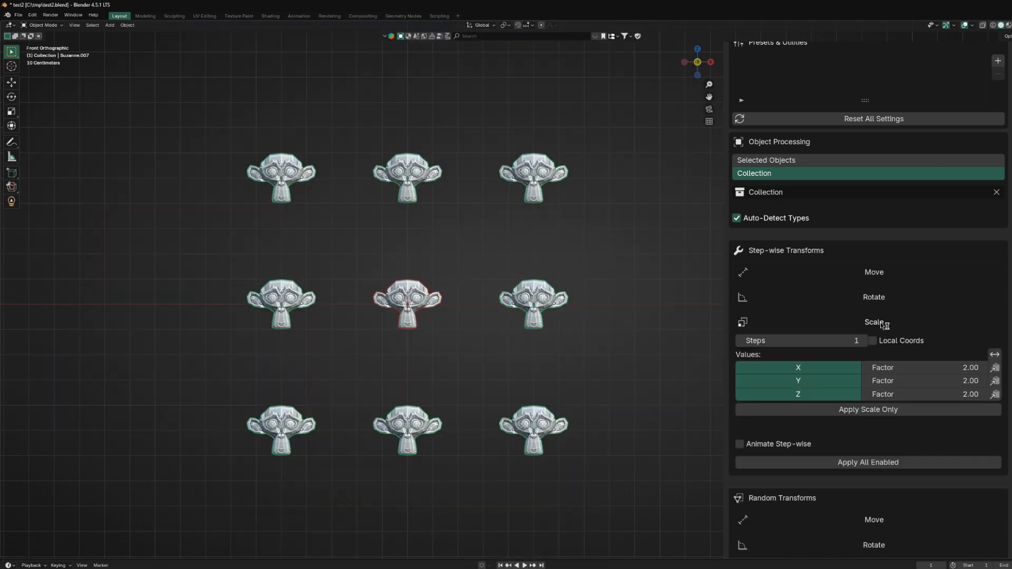
click(875, 297)
scroll(873, 282, down, 3)
click(854, 484)
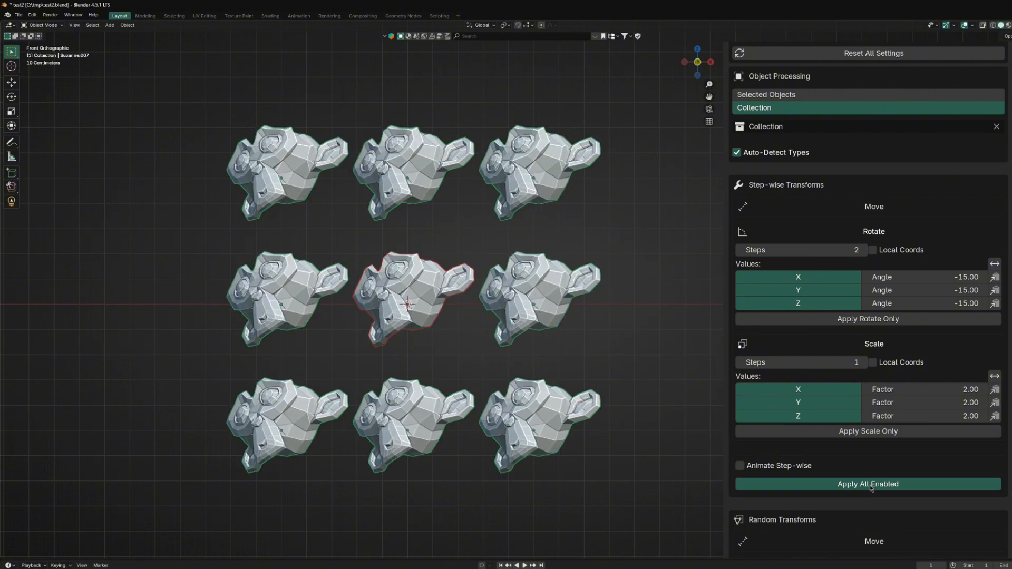
key(alt+r)
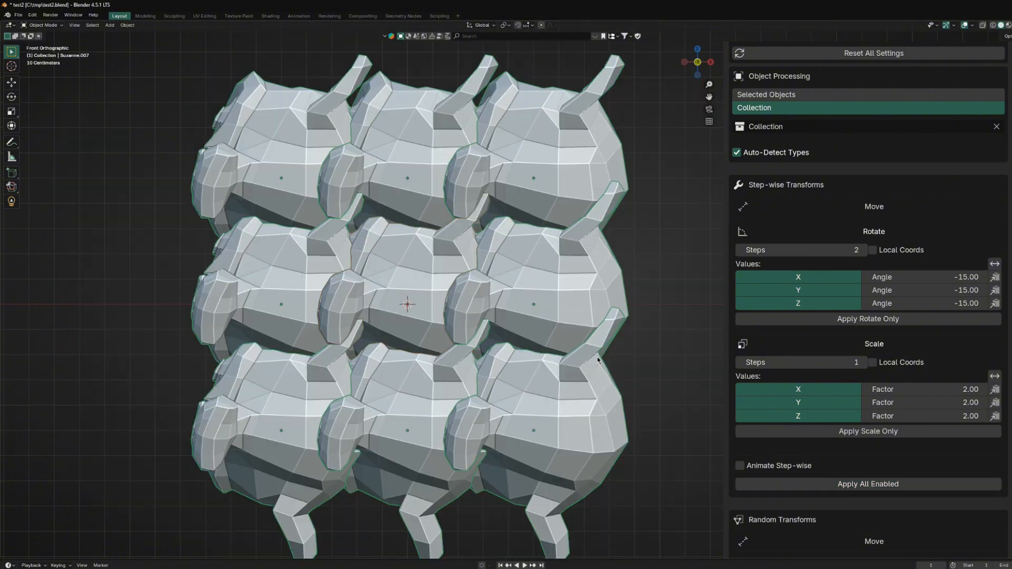
key(alt+s)
click(885, 236)
click(882, 258)
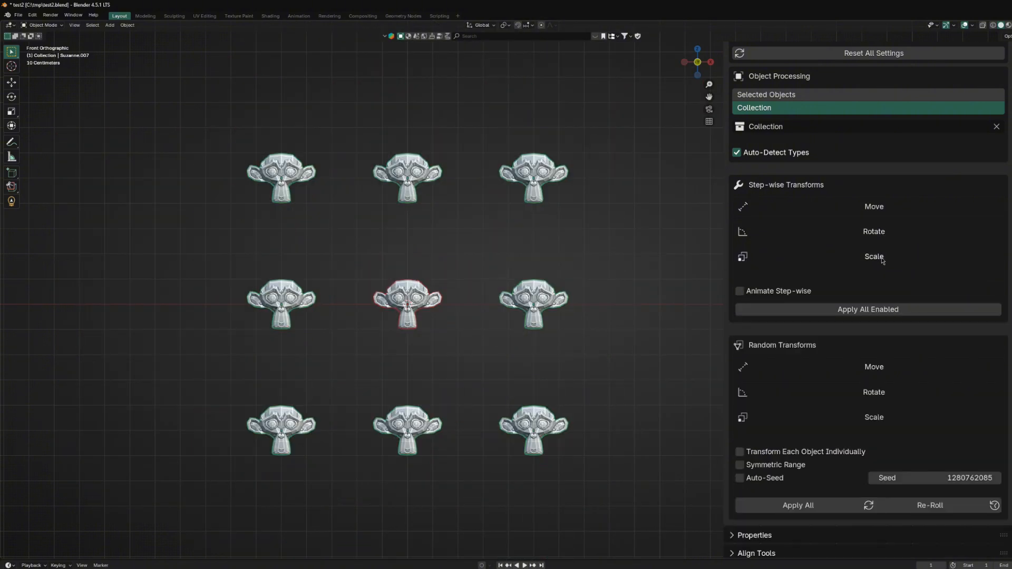
- Randomly move the collection's monkeys eight times in 0.10 steps between -0.50 and 0.50 on all axes
click(882, 369)
scroll(882, 371, down, 4)
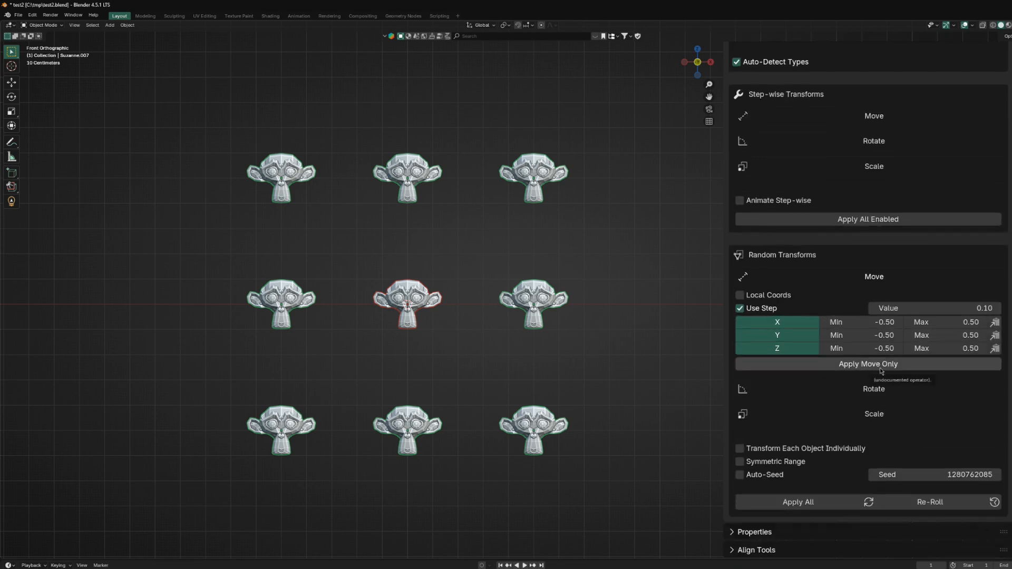
click(881, 367)
click(881, 368)
click(881, 367)
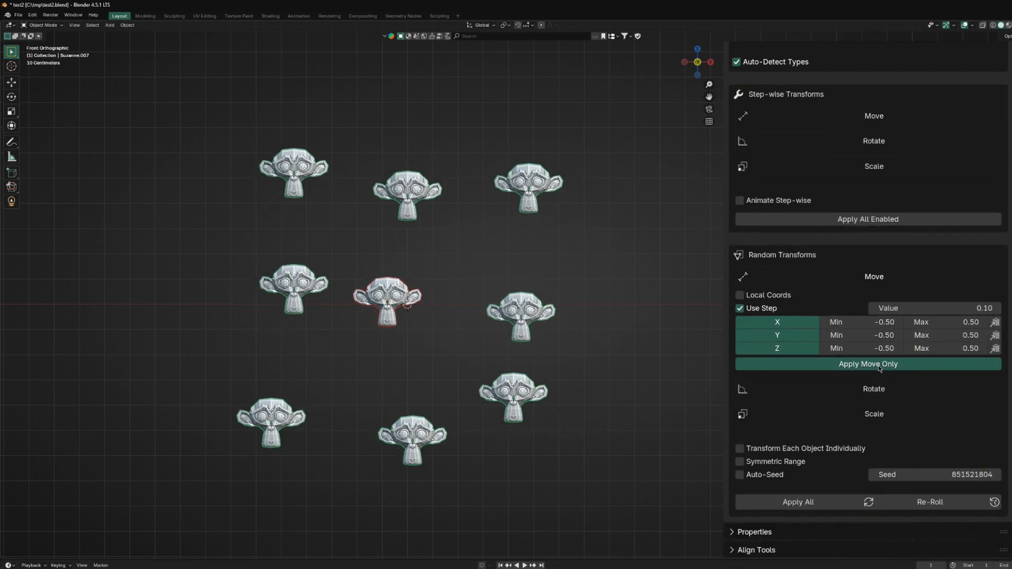
click(880, 367)
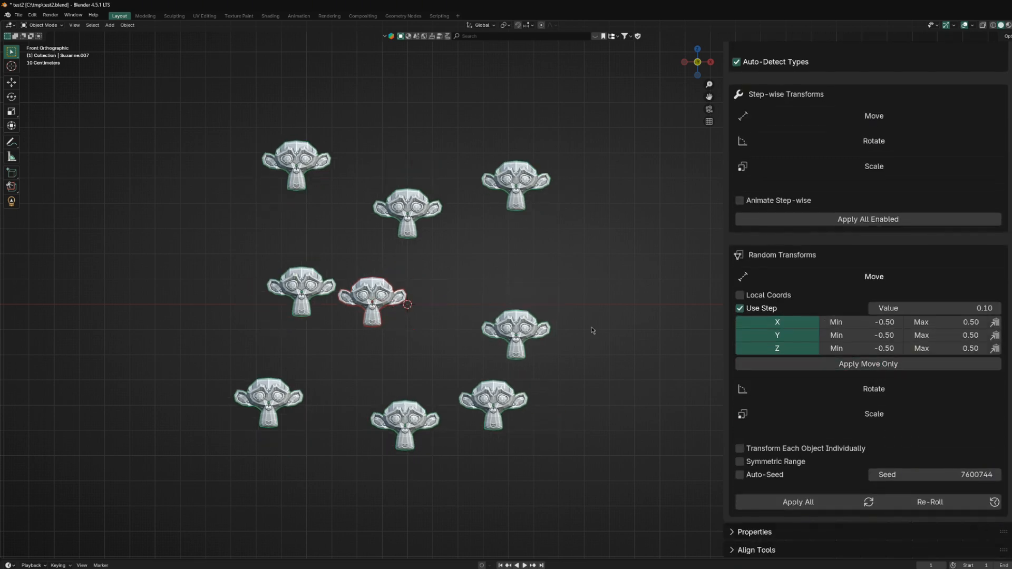
click(871, 369)
click(871, 369)
click(871, 369)
click(871, 369)
- Switch object processing to Selected Objects and randomly move only the selected monkey twice
scroll(871, 364, up, 3)
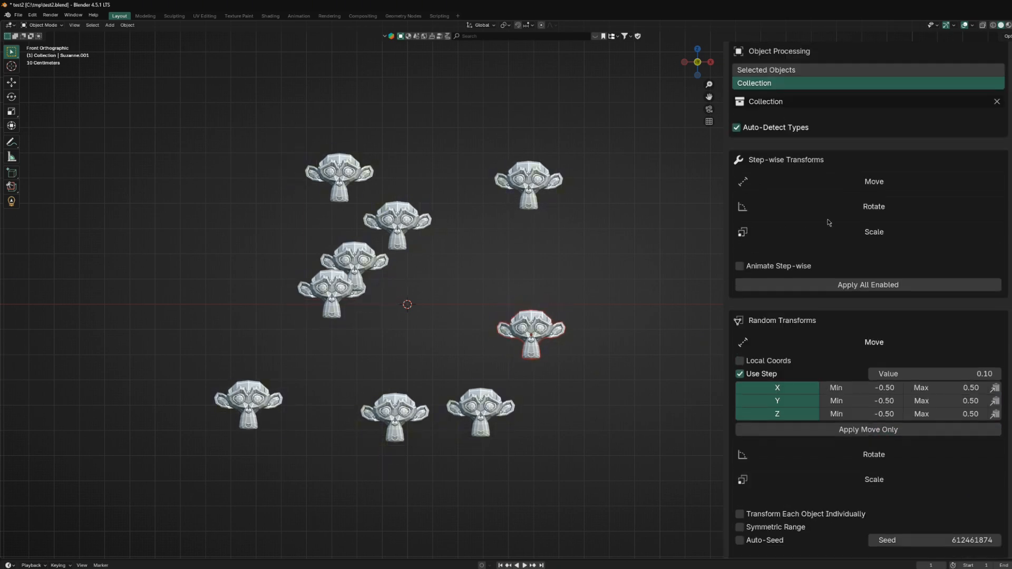
click(808, 70)
click(867, 429)
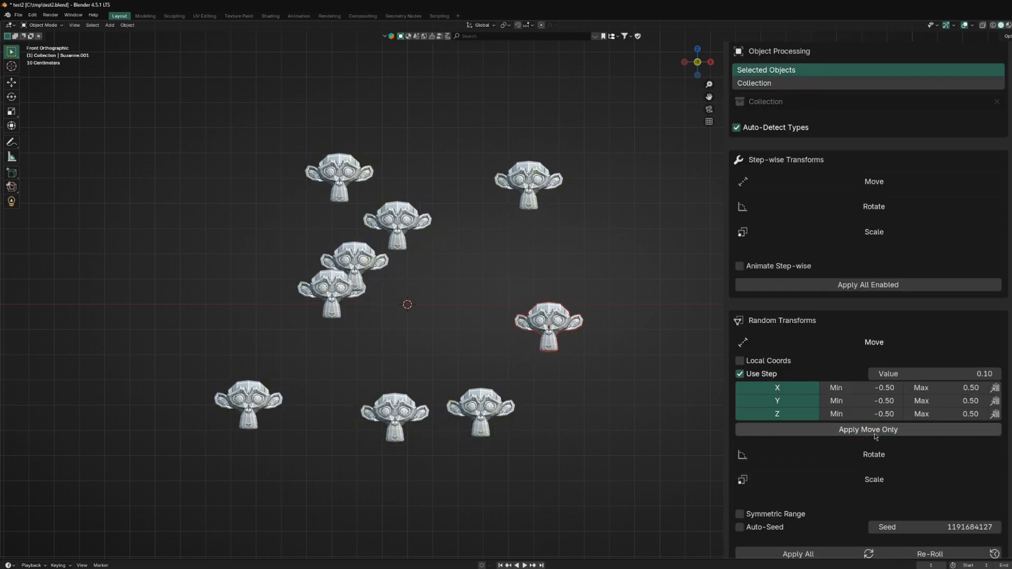
click(868, 429)
- Switch object processing back to Collection and randomly move all its monkeys twice
click(831, 85)
click(871, 430)
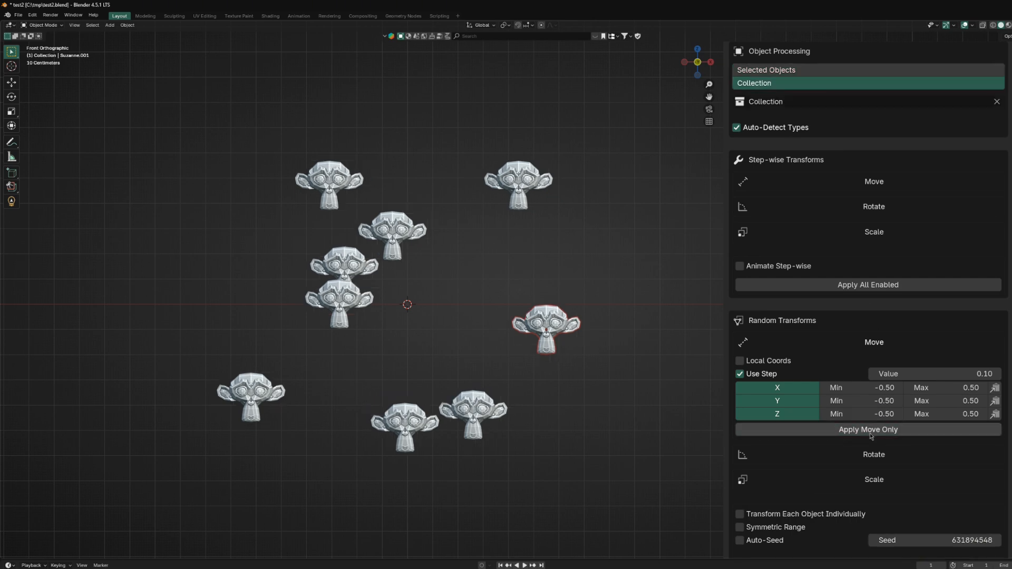
click(871, 429)
- Randomly rotate the collection's monkeys about Z between 0 and 360 degrees three times
scroll(857, 378, down, 3)
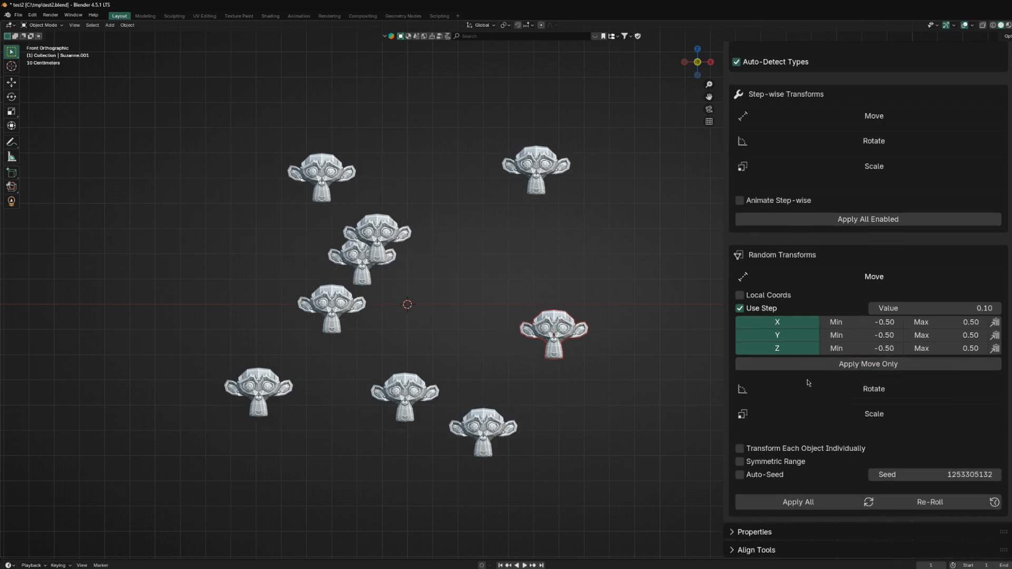
click(822, 389)
scroll(823, 393, down, 3)
click(870, 396)
click(870, 395)
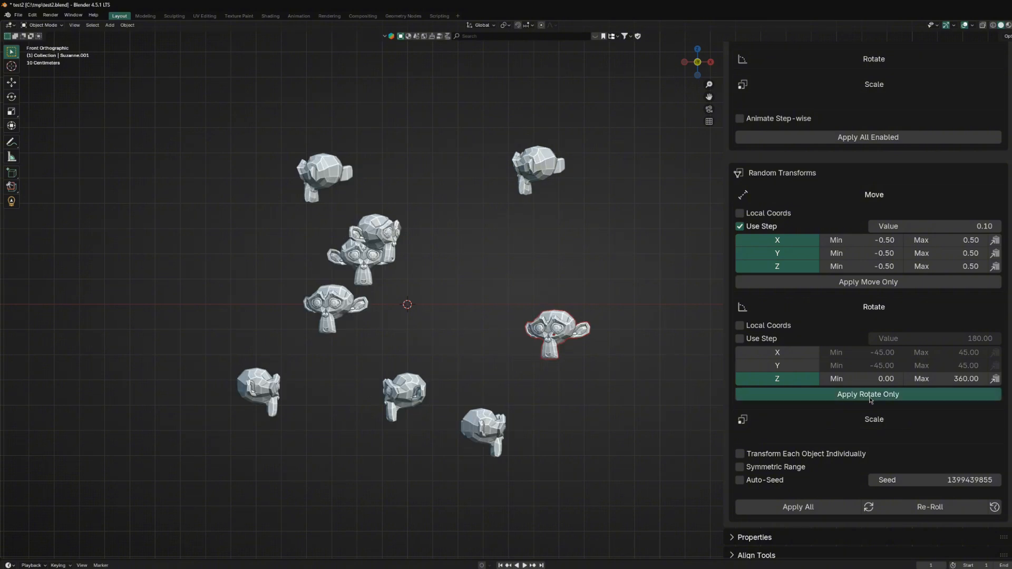
click(869, 396)
- Enable the X and Y axes for random rotation and apply it to the collection five times
click(791, 352)
click(796, 365)
click(868, 394)
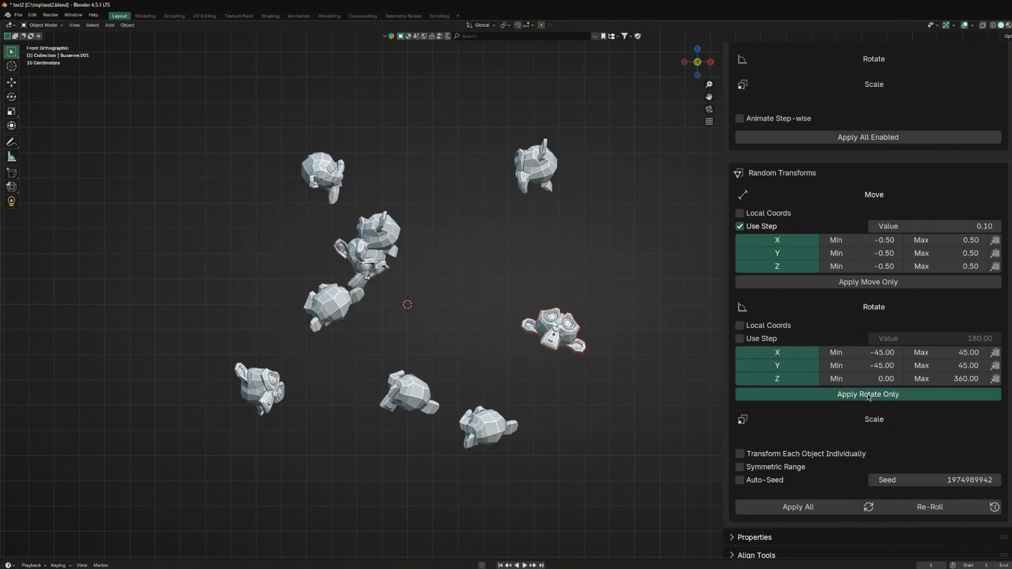
click(868, 393)
click(868, 394)
click(868, 394)
click(868, 394)
- Turn on Local Coords for the random rotation and apply it to the collection four times
click(772, 327)
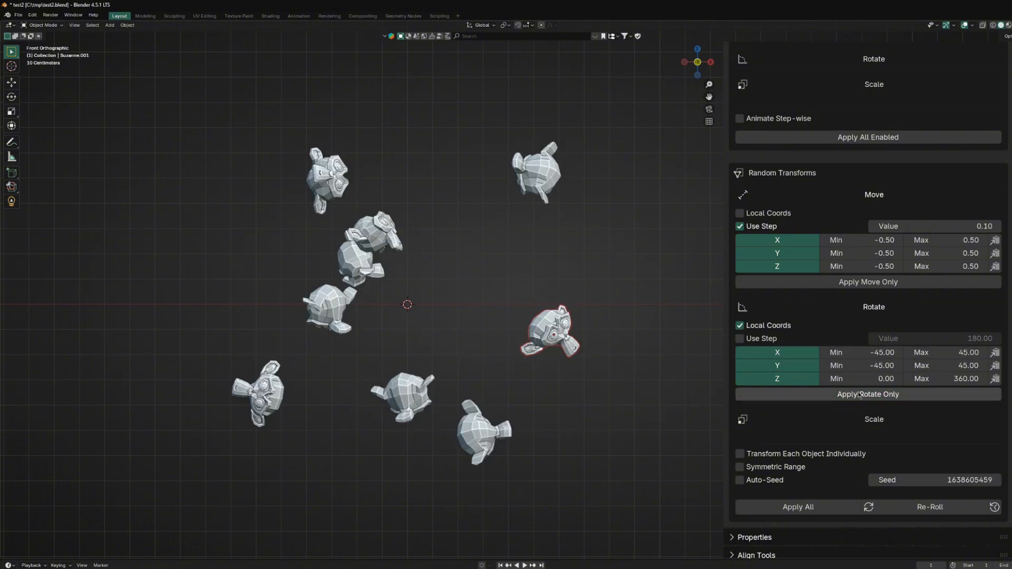
click(868, 394)
click(868, 394)
click(868, 394)
click(868, 394)
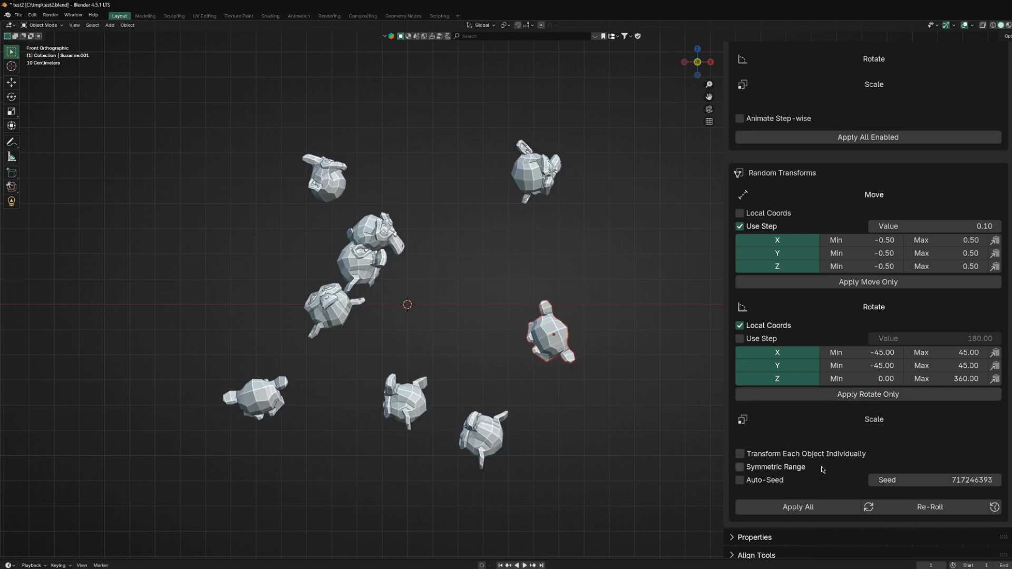
- Turn on Transform Each Object Individually and randomly rotate the collection's monkeys five times
scroll(822, 466, down, 1)
click(819, 451)
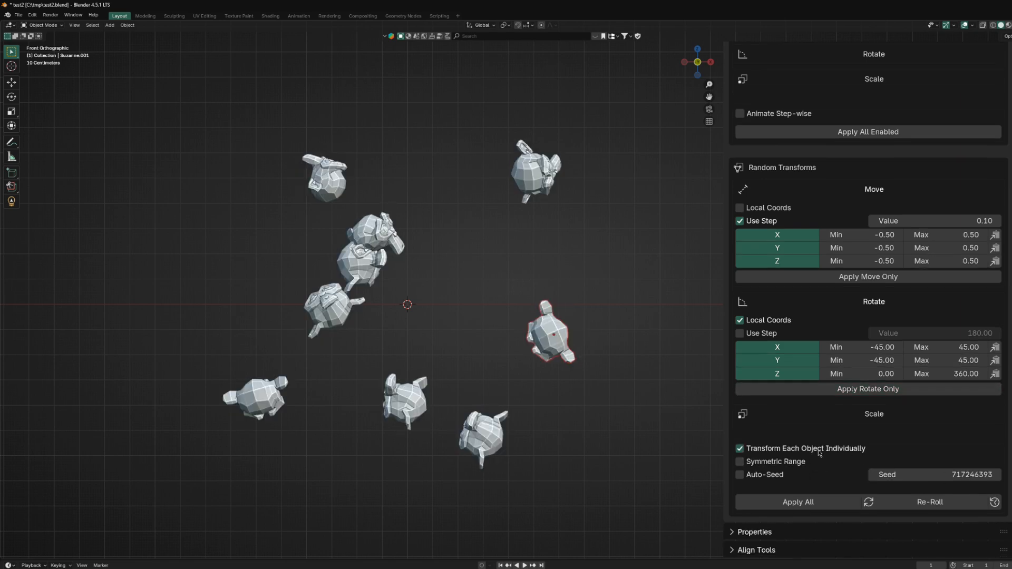
click(867, 394)
click(867, 394)
click(867, 394)
click(868, 394)
click(868, 394)
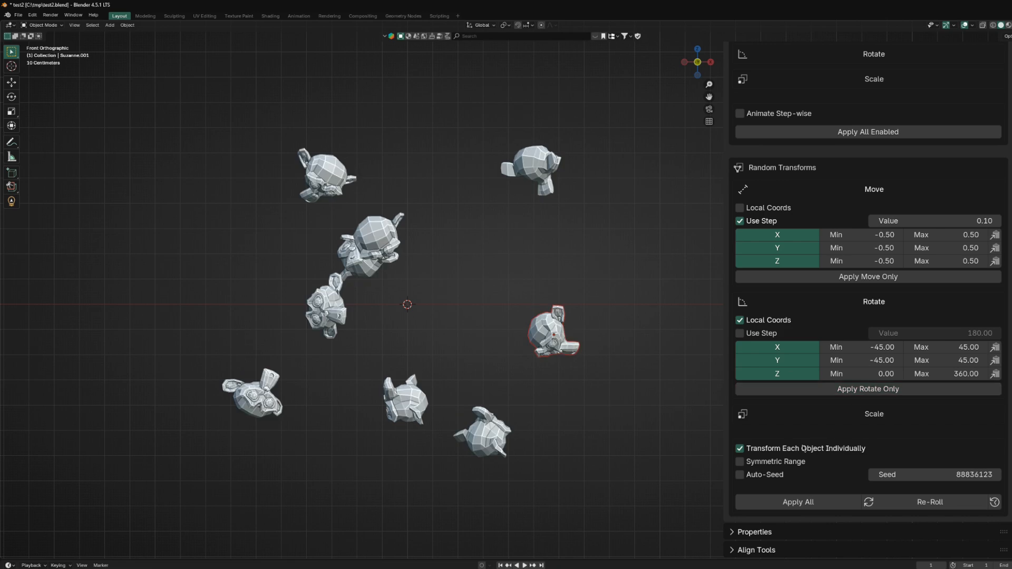
- Turn off Transform Each Object Individually and randomly rotate the collection's monkeys three more times
click(868, 394)
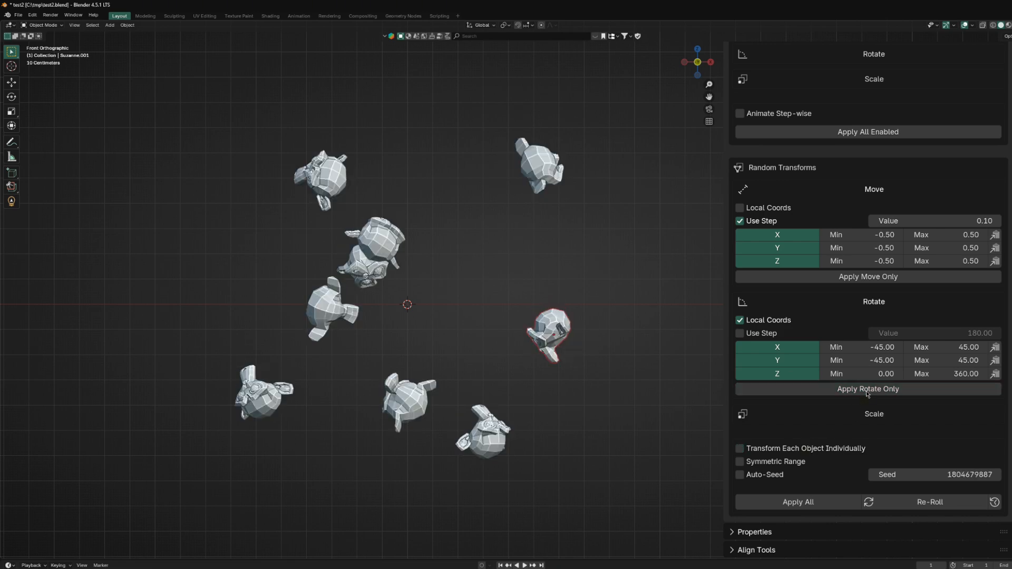
click(868, 394)
click(868, 394)
- Switch object processing to Selected Objects and select the five upper monkeys
scroll(868, 211, up, 5)
scroll(868, 204, up, 1)
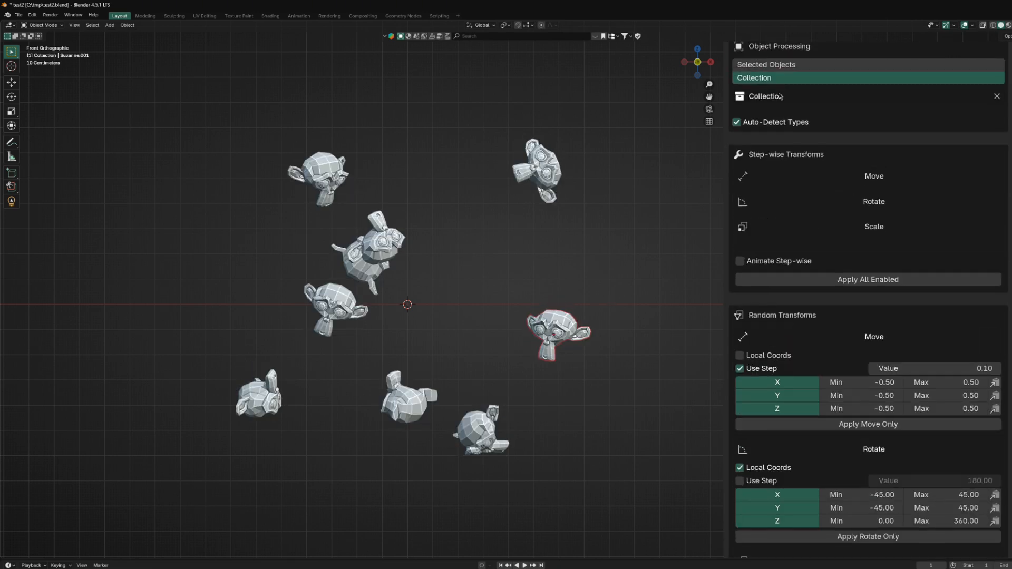
click(766, 64)
drag(608, 150, 291, 304)
scroll(475, 285, down, 4)
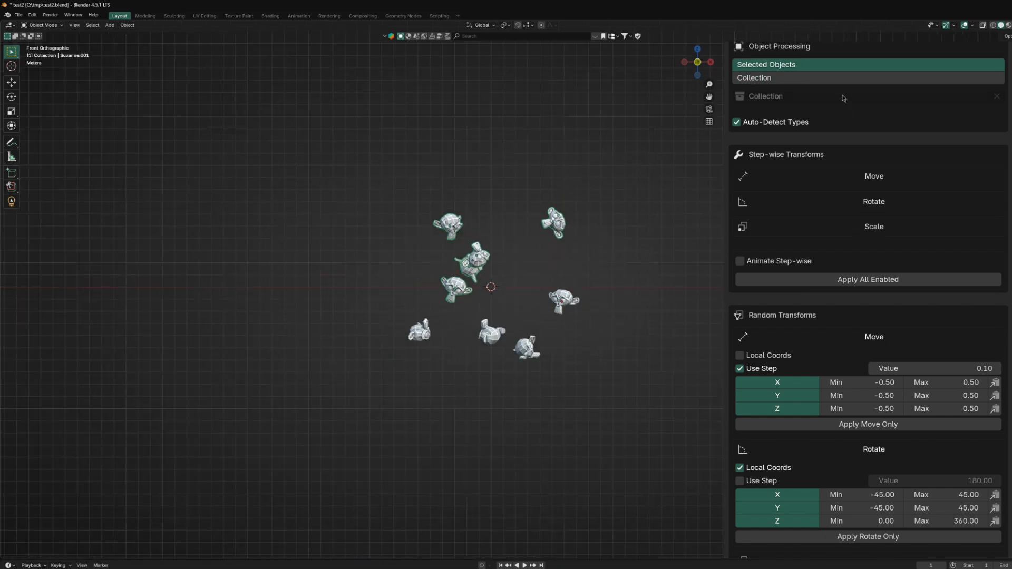
- Set object processing back to Collection and leave only Scale expanded in the random transforms
scroll(854, 319, down, 5)
click(880, 323)
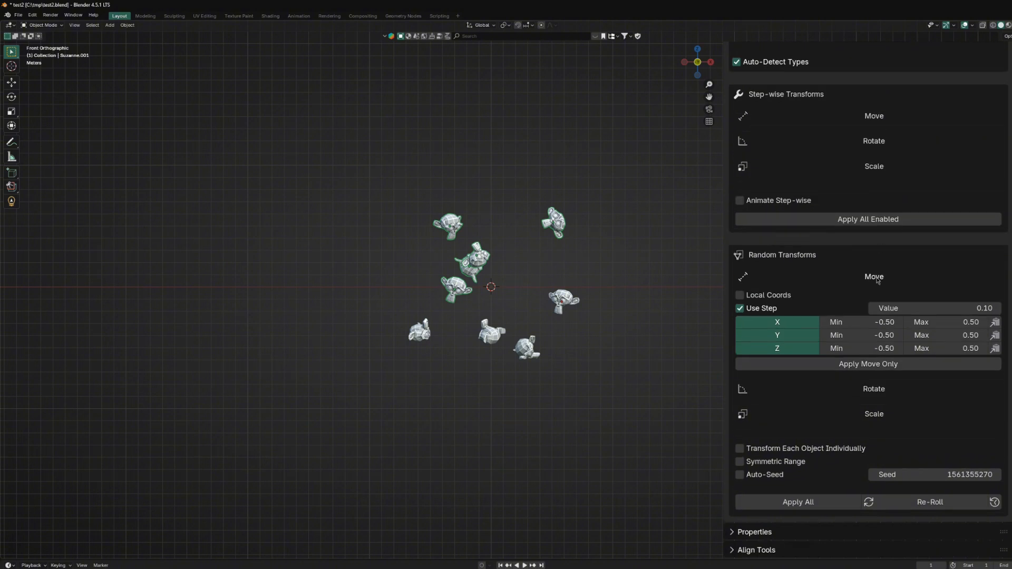
click(879, 272)
click(887, 414)
- Apply the uniform random Scale between 0.80 and 1.20 to the collection's monkeys five times
scroll(889, 415, down, 3)
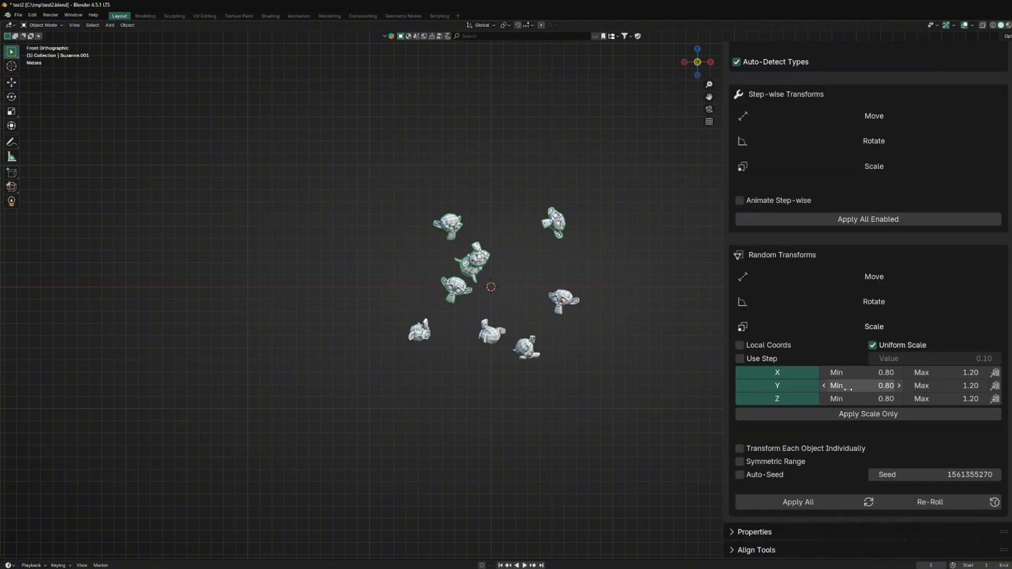
click(860, 415)
click(860, 416)
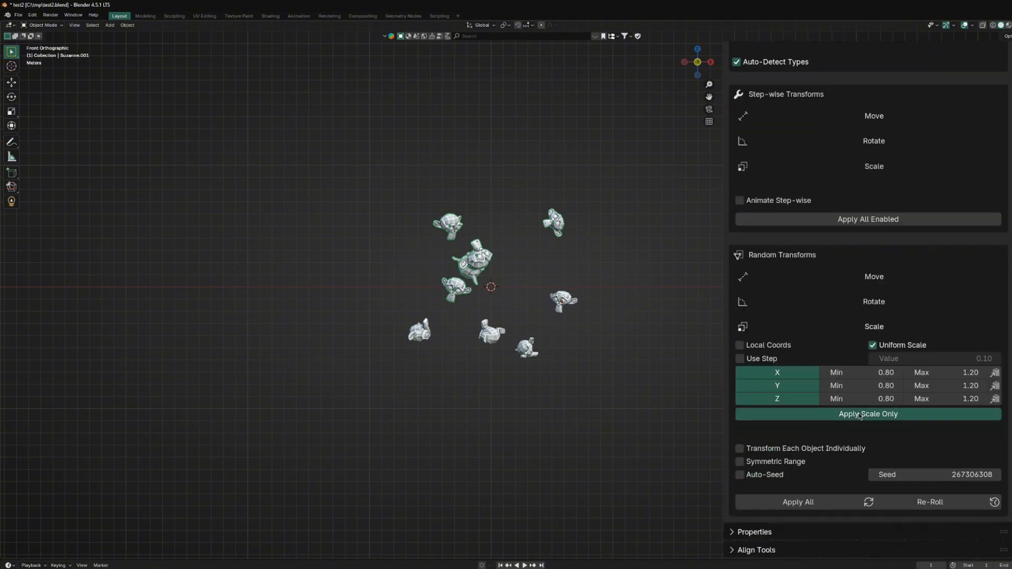
click(859, 415)
click(859, 415)
click(859, 415)
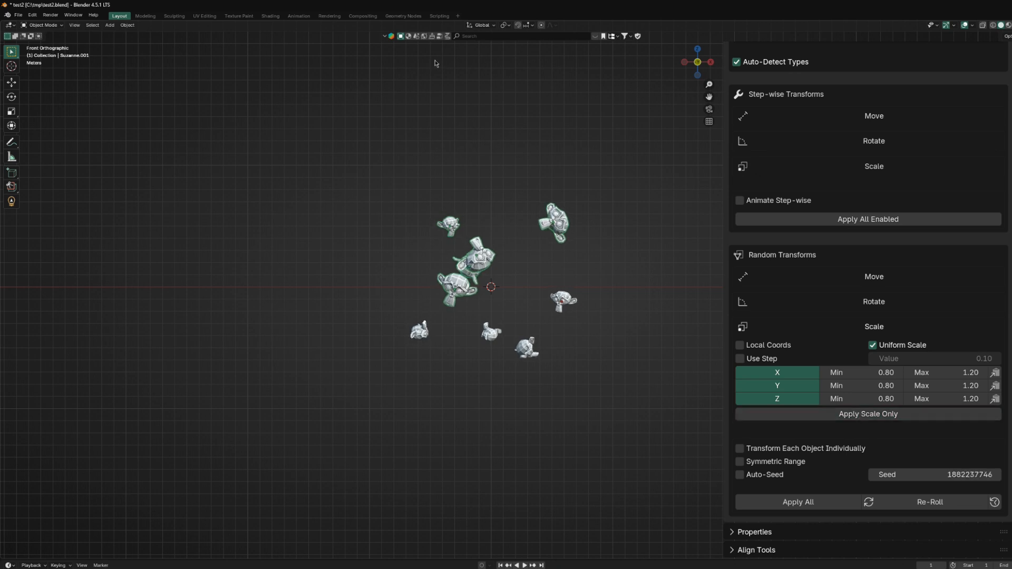
- Apply the uniform random Scale between 0.80 and 1.20 to the collection's monkeys six more times
click(509, 27)
click(865, 415)
click(865, 415)
click(865, 415)
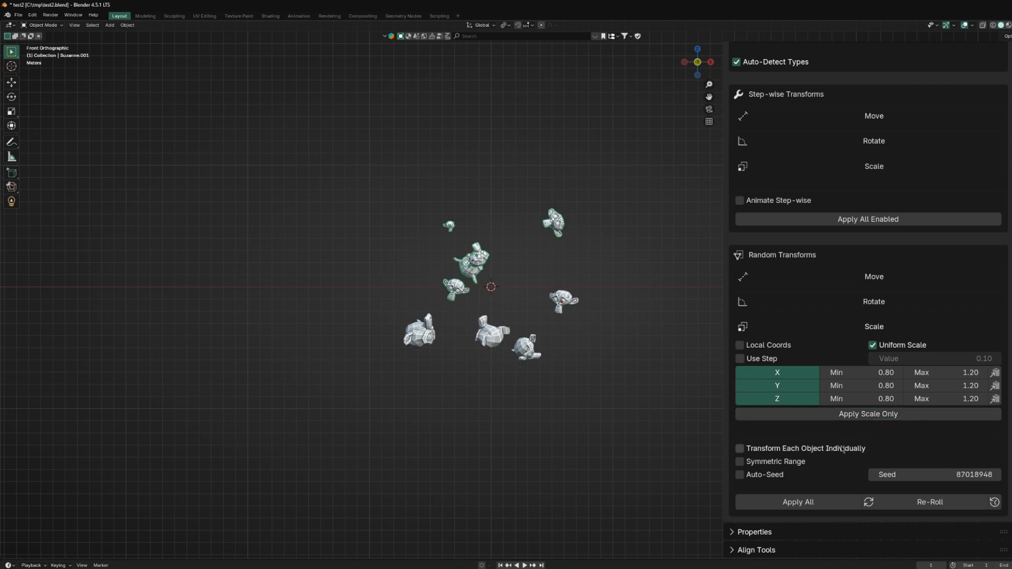
click(851, 414)
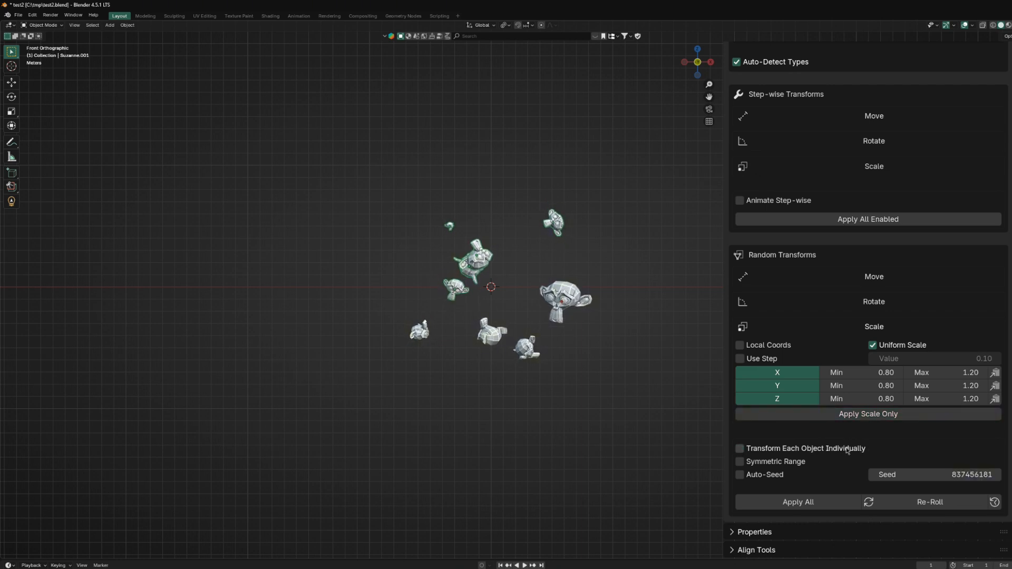
click(854, 414)
click(855, 415)
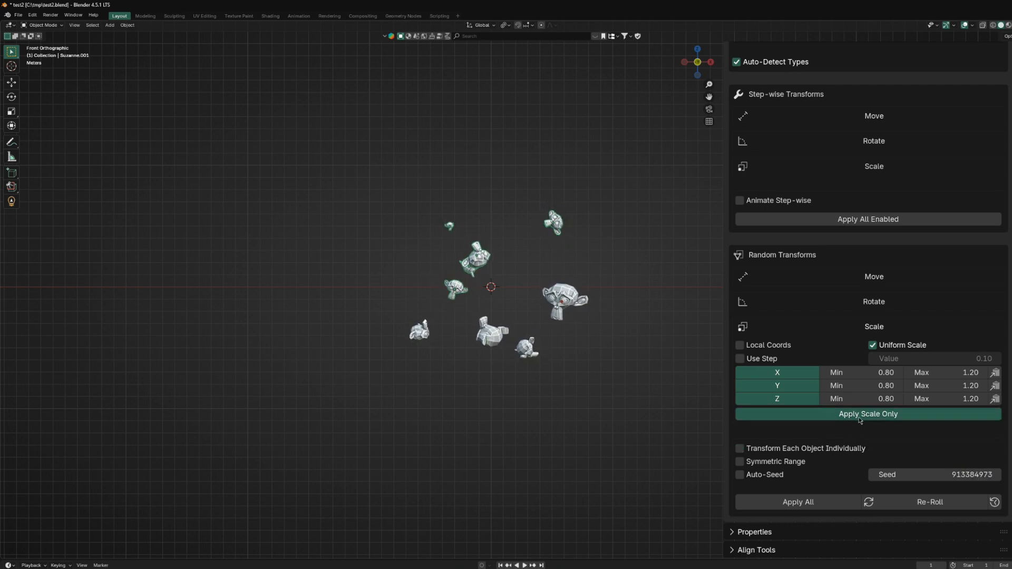
- Apply all random transforms to the collection's monkeys and re-roll them five times
click(850, 504)
click(830, 508)
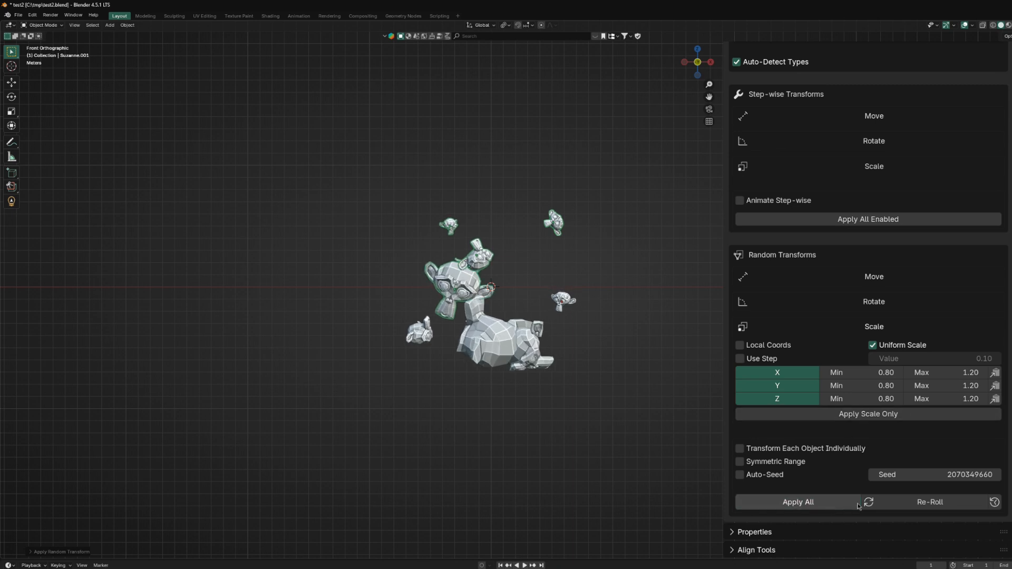
click(922, 504)
click(922, 504)
click(922, 503)
click(922, 504)
click(922, 504)
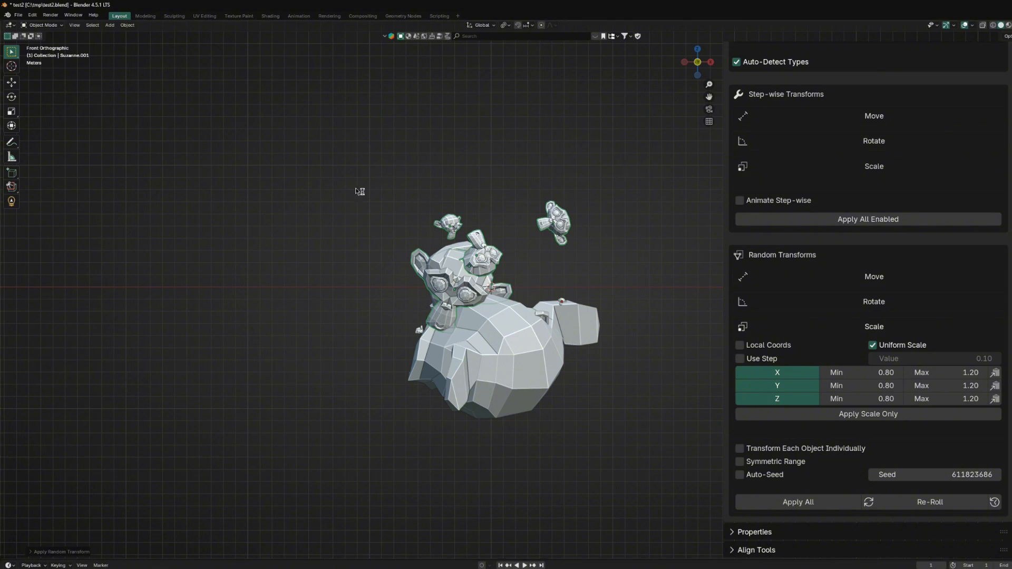
- Clear the scale and rotation of all monkeys and move the upper overlapping monkey down into the free space beside its neighbour
key(alt+s)
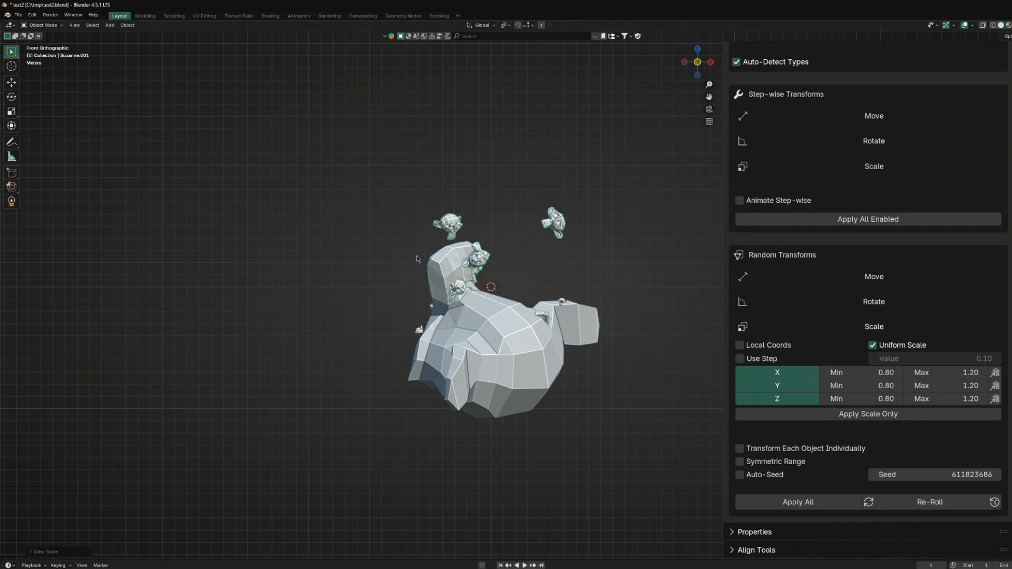
key(alt+r)
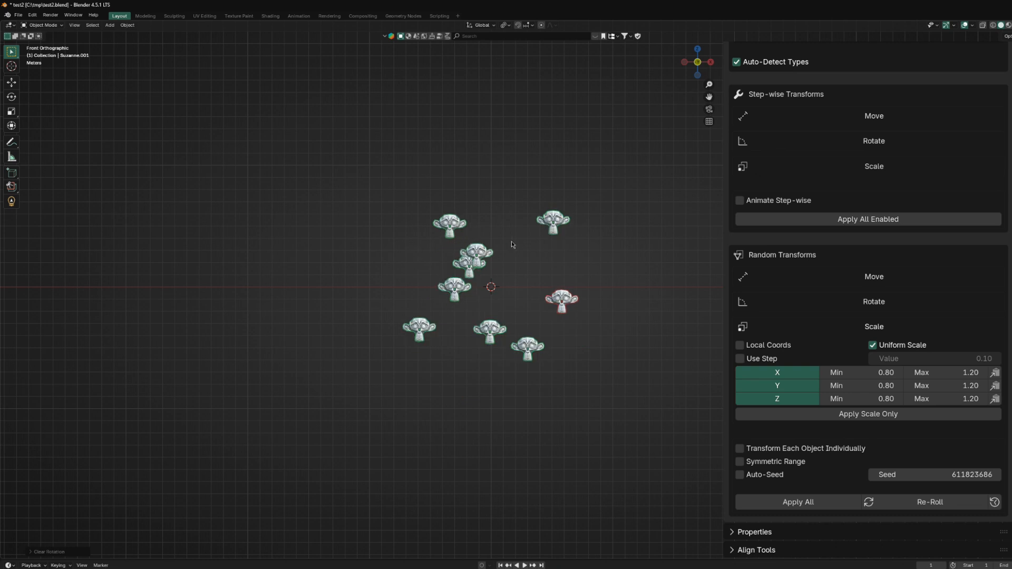
scroll(530, 238, up, 4)
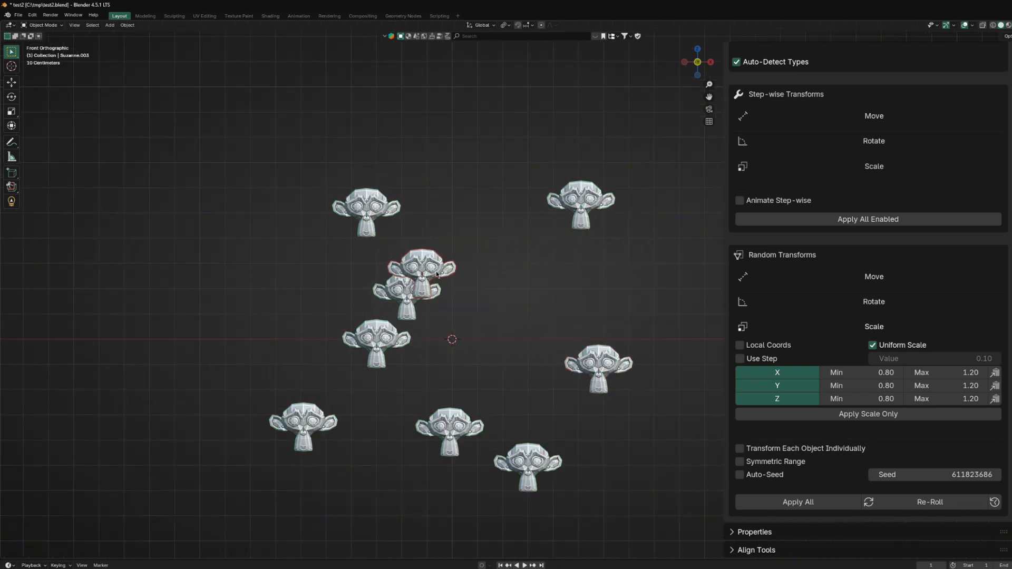
drag(436, 275, 522, 322)
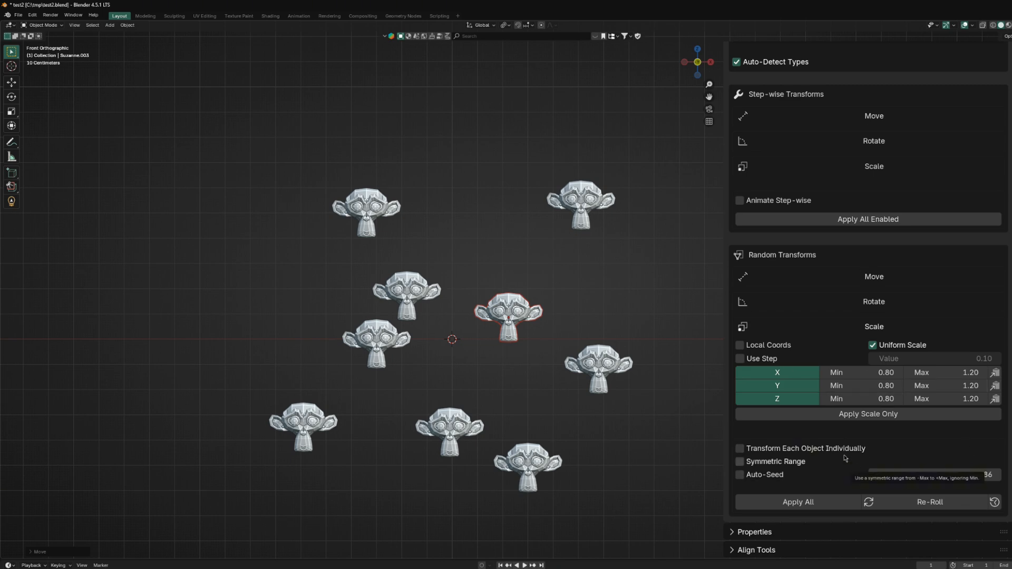
- Set object processing to Selected Objects, enter Edit Mode on the four upper monkeys and select the upper-left monkey's right-hand ear
scroll(845, 457, up, 7)
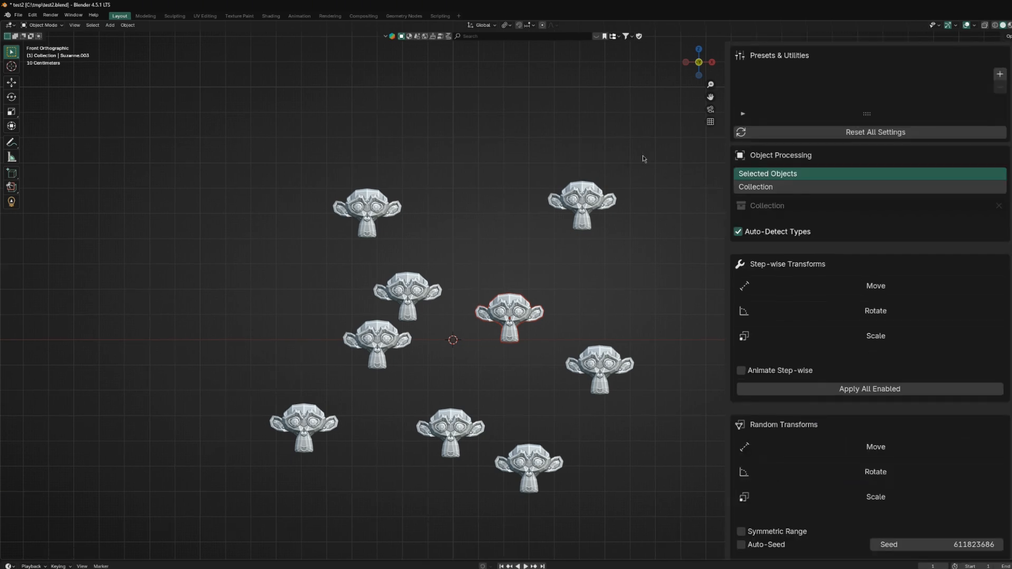
drag(642, 158, 342, 295)
key(Tab)
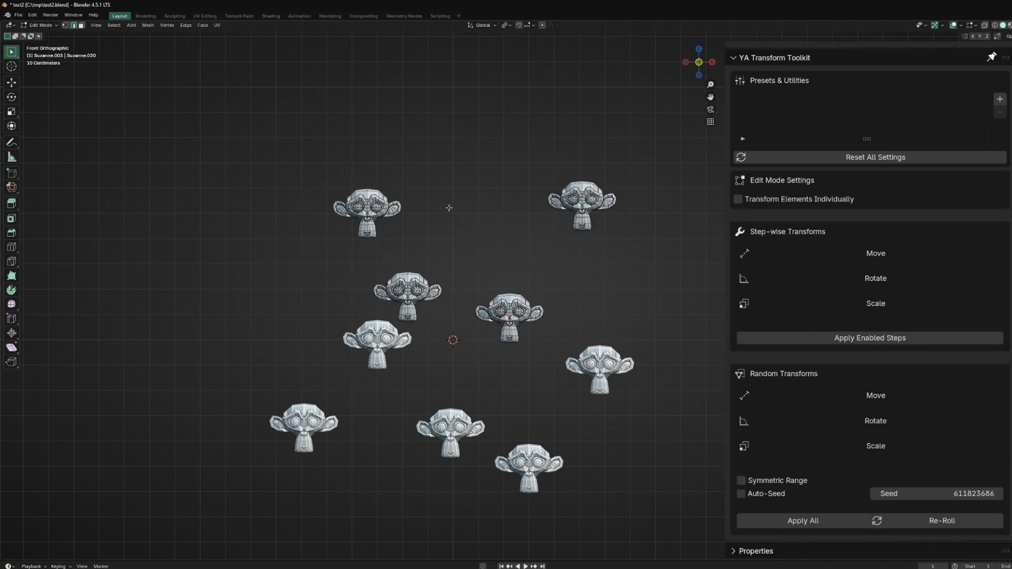
scroll(449, 208, up, 5)
drag(459, 198, 400, 311)
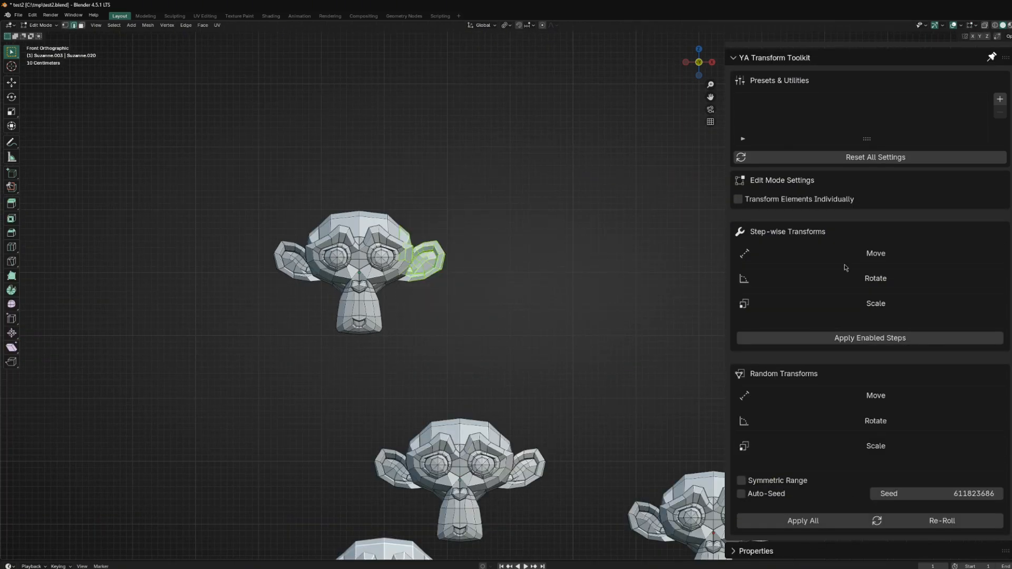
- Try a step-wise Move of 5.00 on X and Z on the selected ear and undo it
click(876, 253)
click(854, 341)
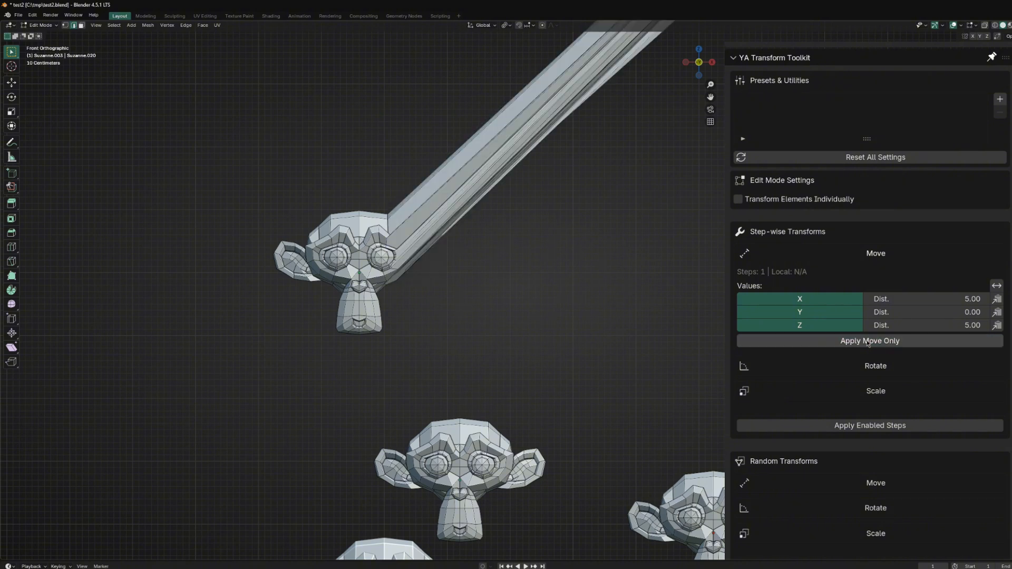
key(ctrl+z)
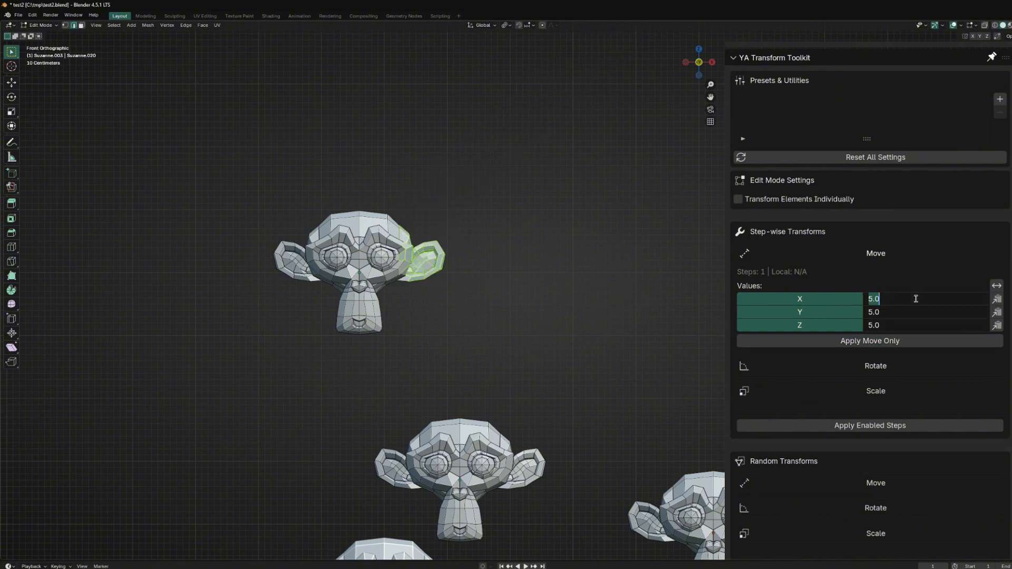
- Set the step-wise Move distances to 0.10 on X, Y and Z and apply the move to the ear
key(Return)
click(870, 342)
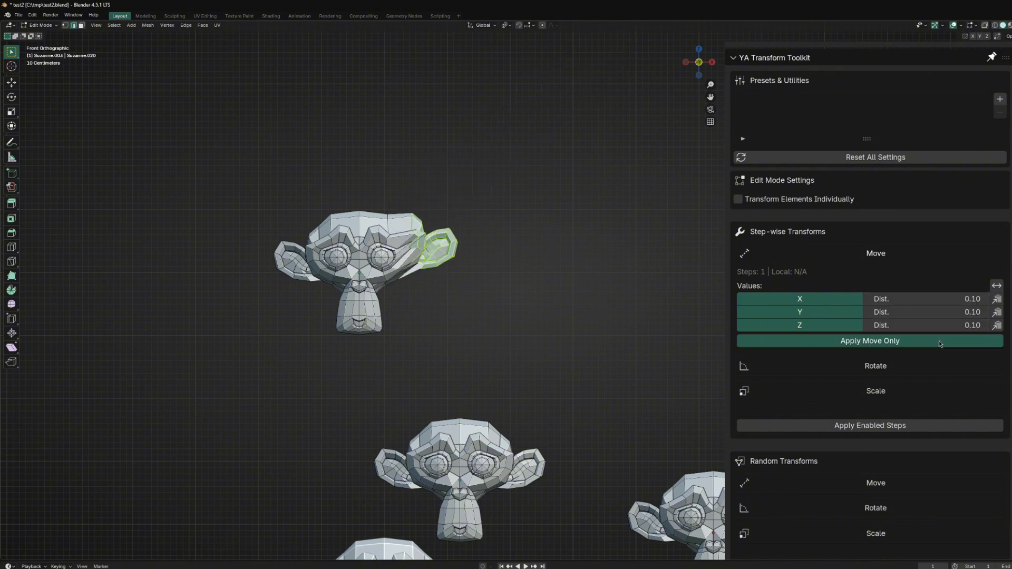
middle_drag(507, 285, 633, 327)
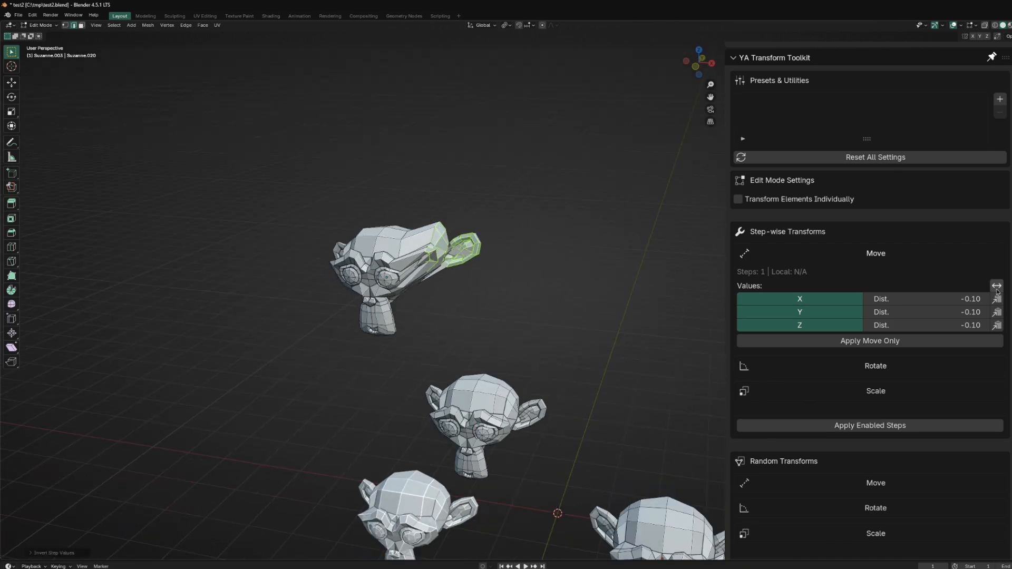
- Move the ear back with the distances inverted to -0.10, restore them to 0.10 and apply the move twice
click(997, 341)
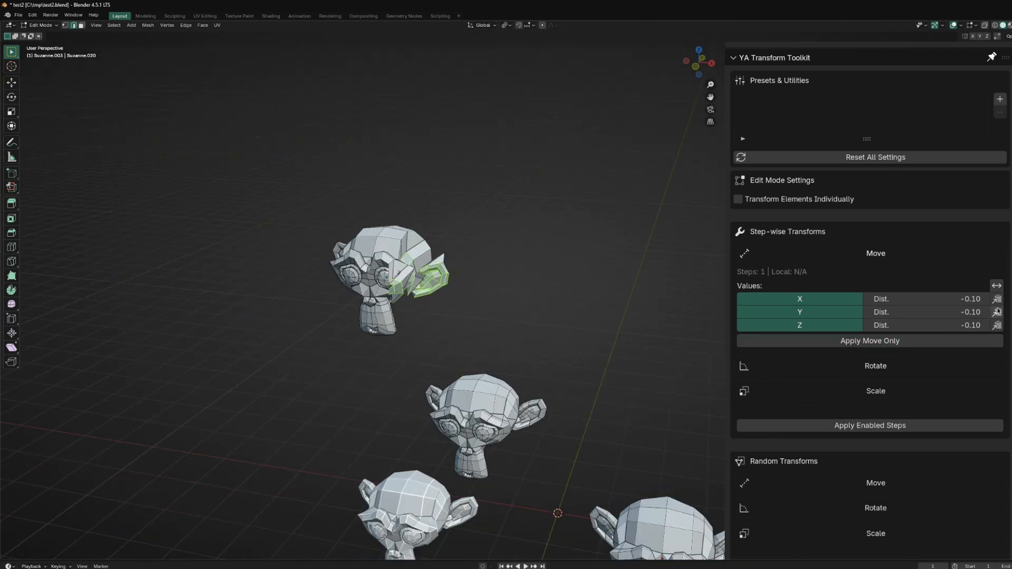
click(996, 285)
click(957, 342)
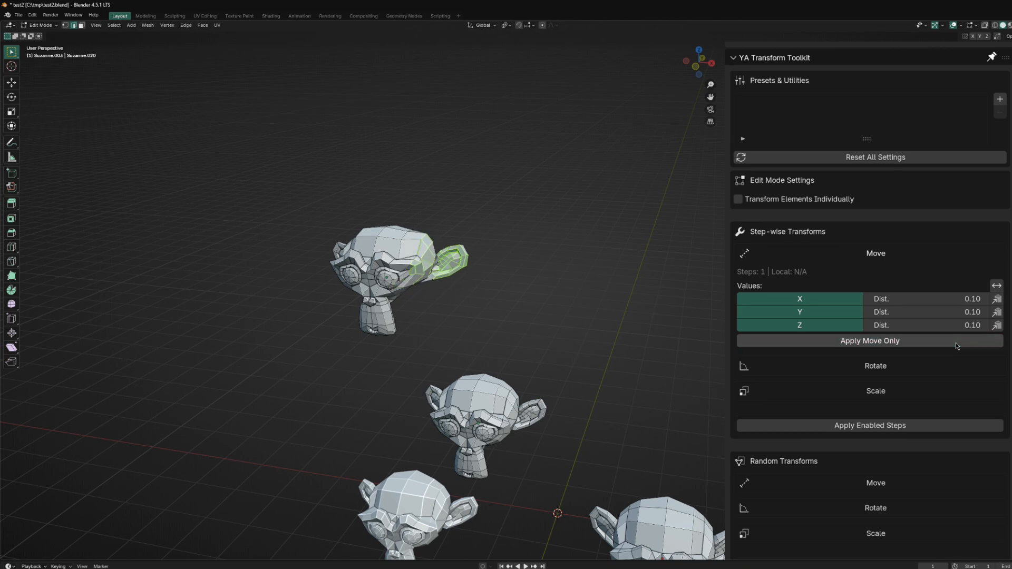
click(957, 342)
middle_drag(604, 294, 577, 284)
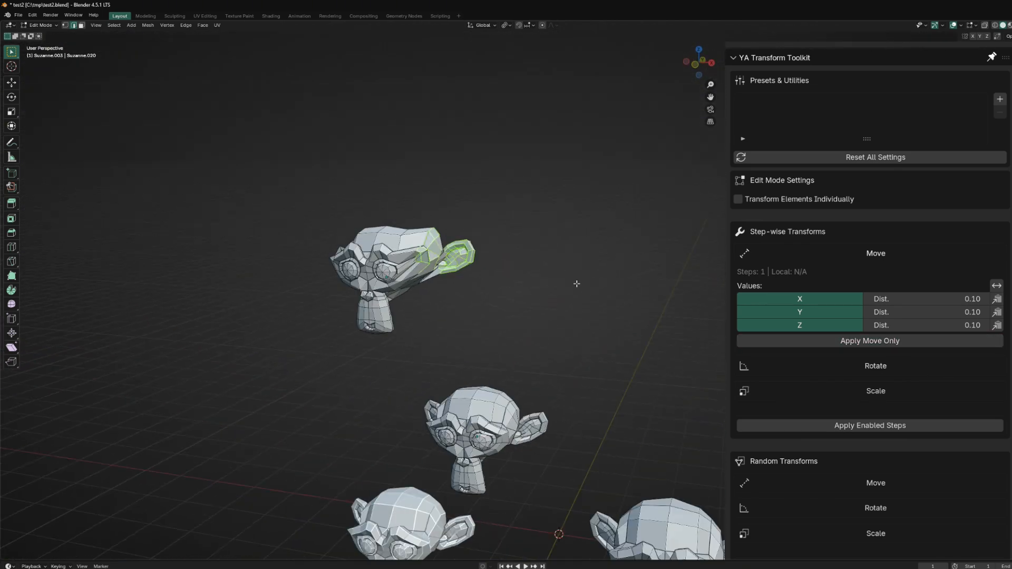
- Apply the step-wise Rotate of -15.00 on X, Y and Z to the selected ear five times
click(884, 369)
scroll(884, 370, down, 3)
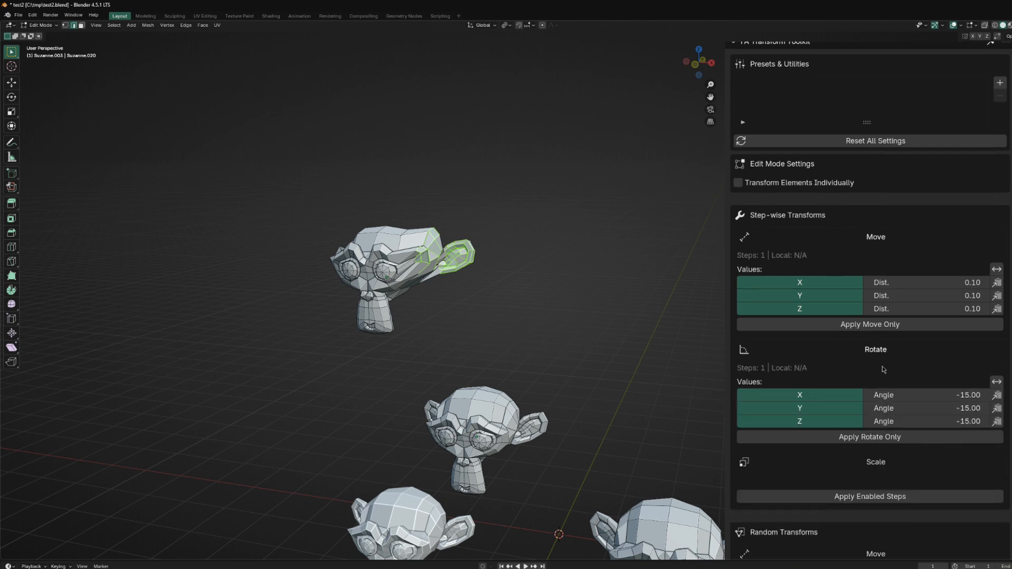
click(874, 390)
click(873, 390)
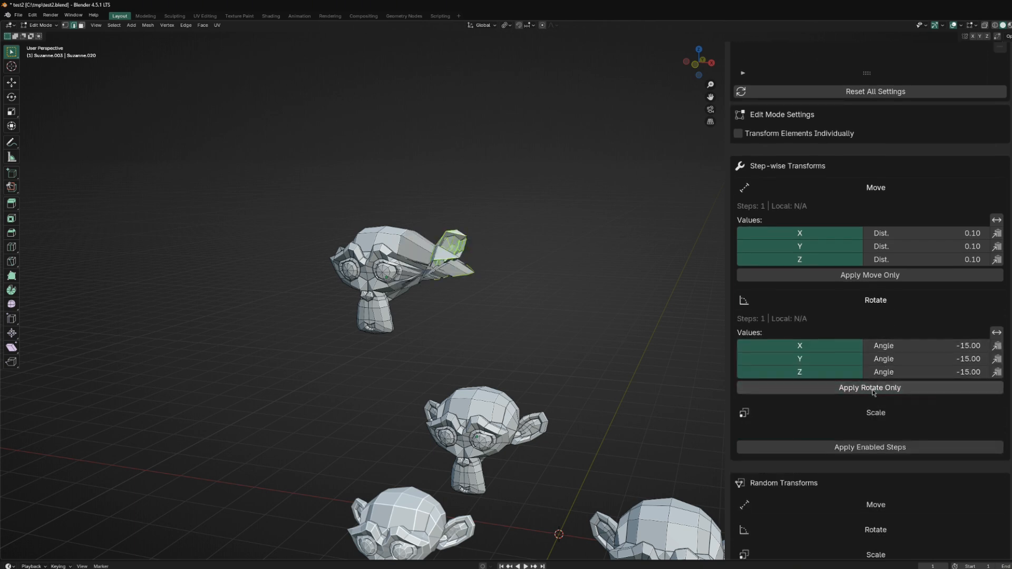
click(874, 391)
click(874, 390)
click(874, 391)
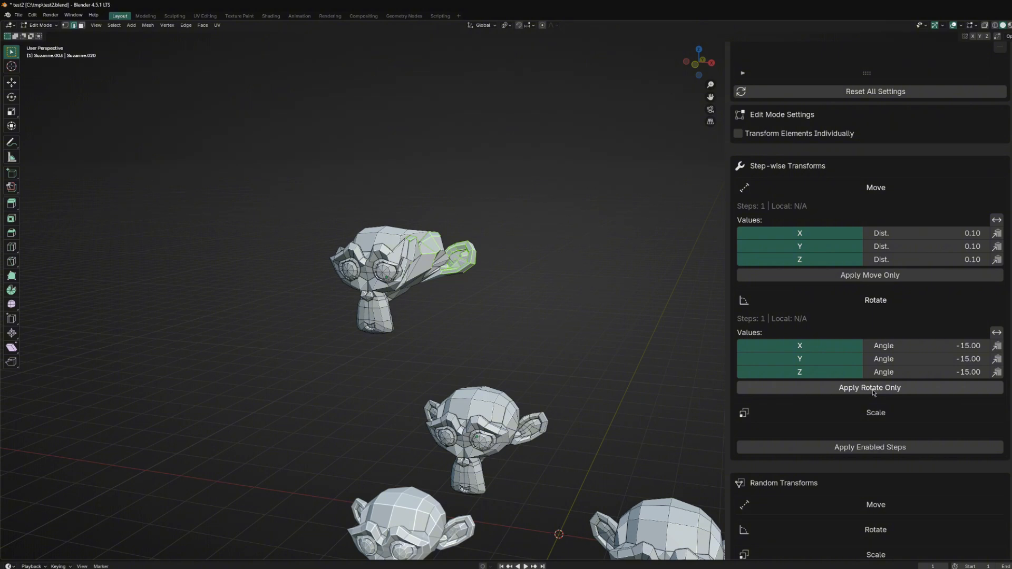
- Apply the step-wise Scale with factor 2.00 on all axes to the selected ear three times
scroll(863, 411, down, 2)
click(873, 364)
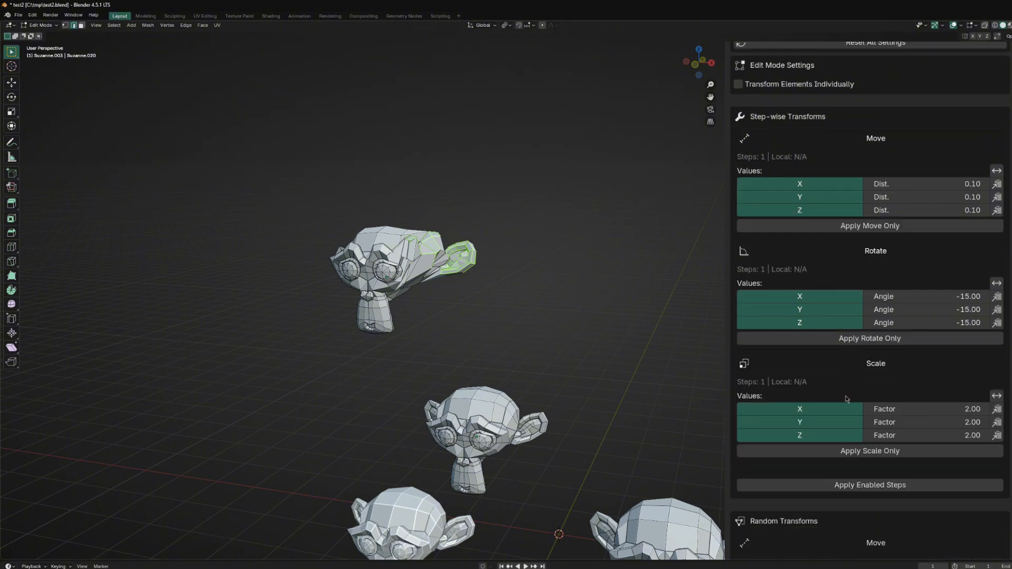
click(884, 452)
click(884, 452)
click(884, 452)
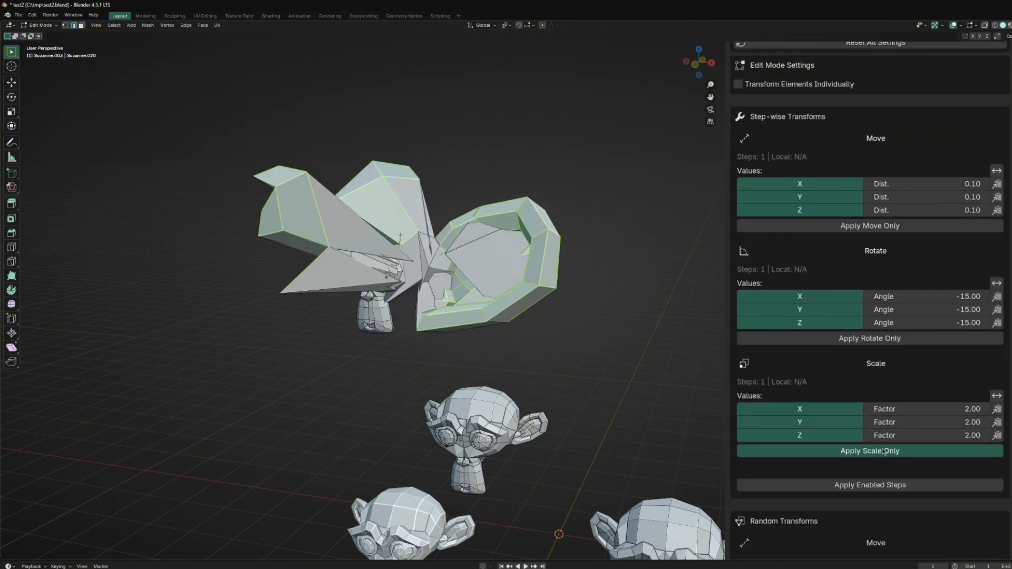
- Undo the three scale operations on the ear
scroll(640, 308, down, 3)
key(ctrl+z)
key(ctrl+z)
key(ctrl+z)
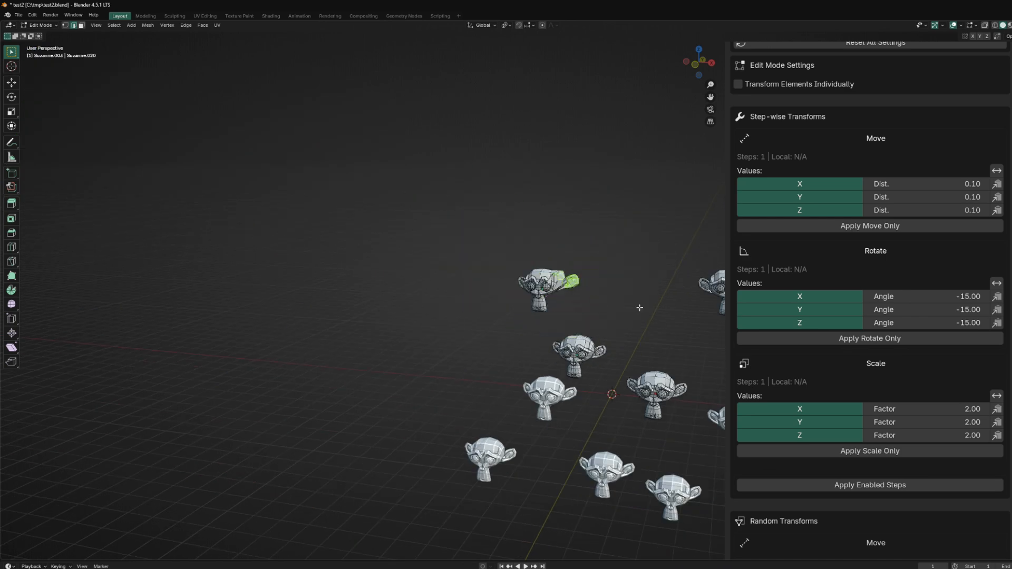
scroll(606, 300, up, 4)
scroll(475, 299, down, 2)
scroll(638, 307, up, 2)
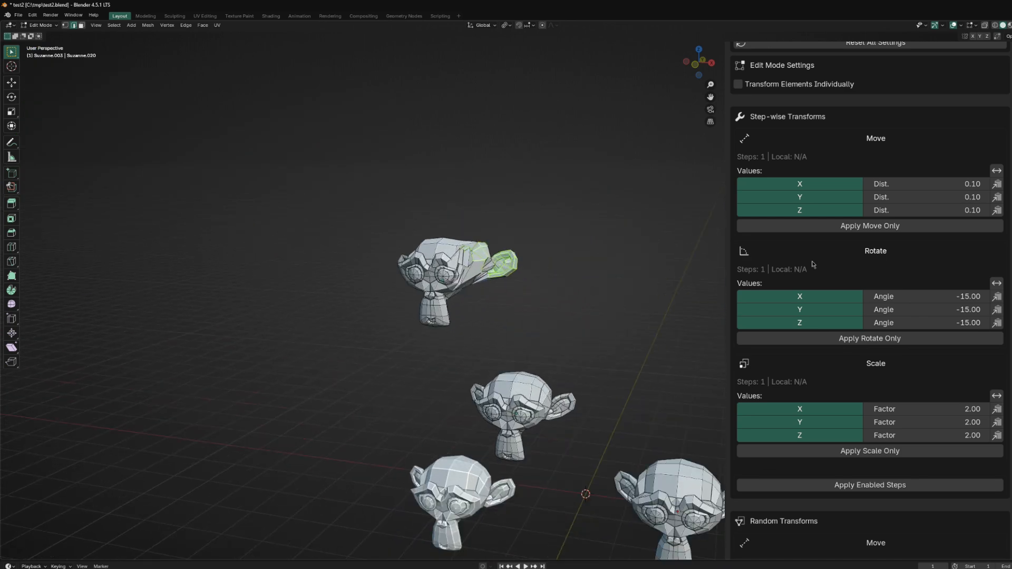
- Collapse the step-wise Move, Rotate and Scale settings and expand the random Move settings
click(880, 139)
click(882, 165)
click(876, 189)
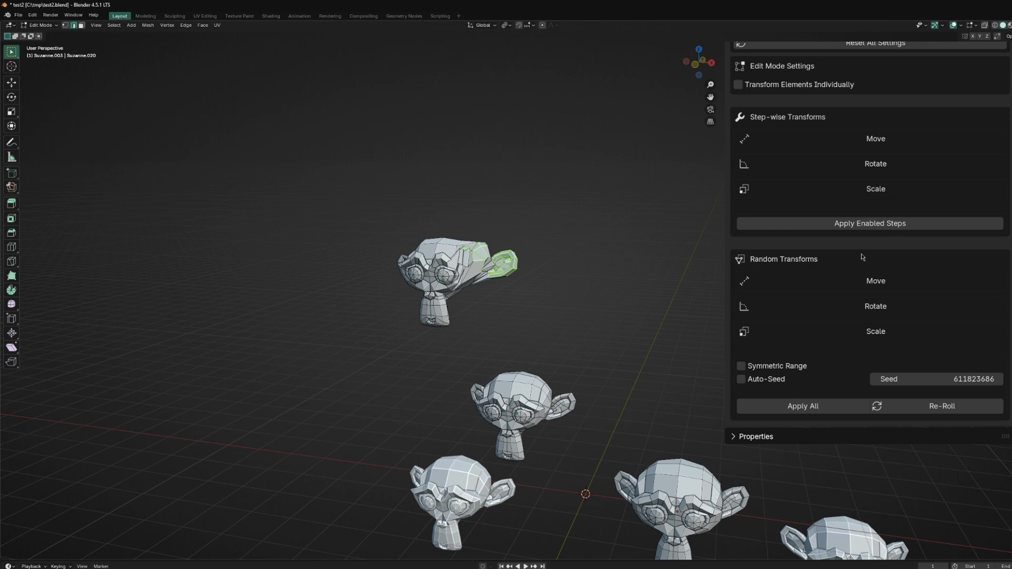
click(878, 284)
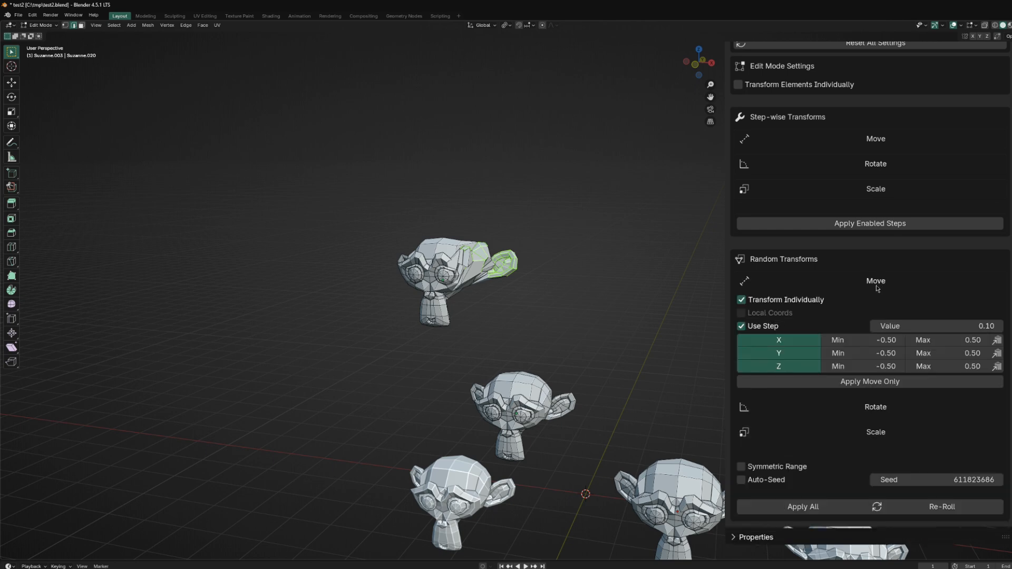
- Try the random Move between -0.50 and 0.50 twice on the ear's individually transformed elements and undo both moves
click(871, 384)
click(871, 382)
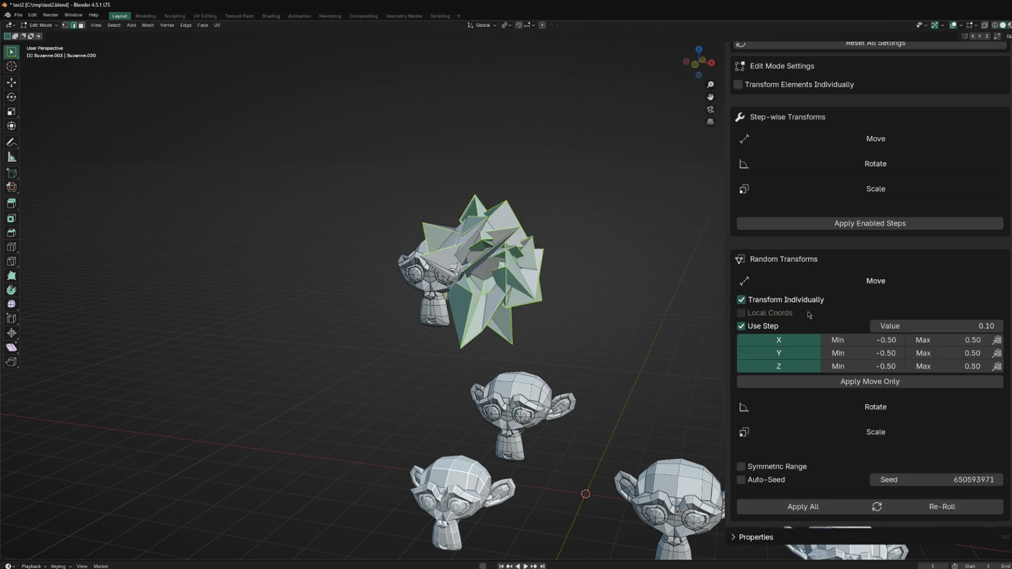
key(ctrl+z)
key(ctrl+z)
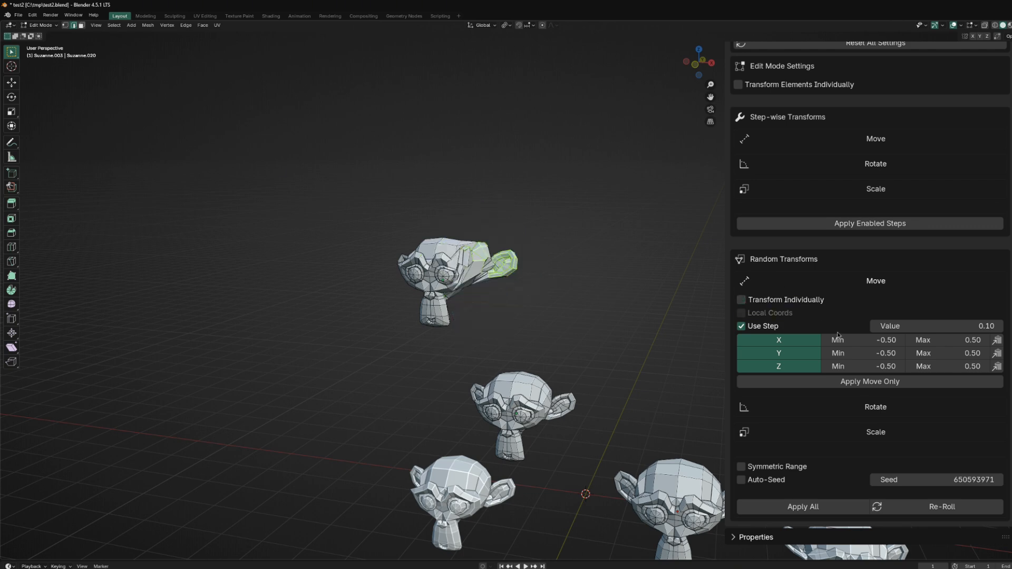
- With Transform Individually off, randomly move the whole ear selection three times between -0.50 and 0.50 in 0.10 steps
click(870, 383)
click(871, 383)
click(870, 382)
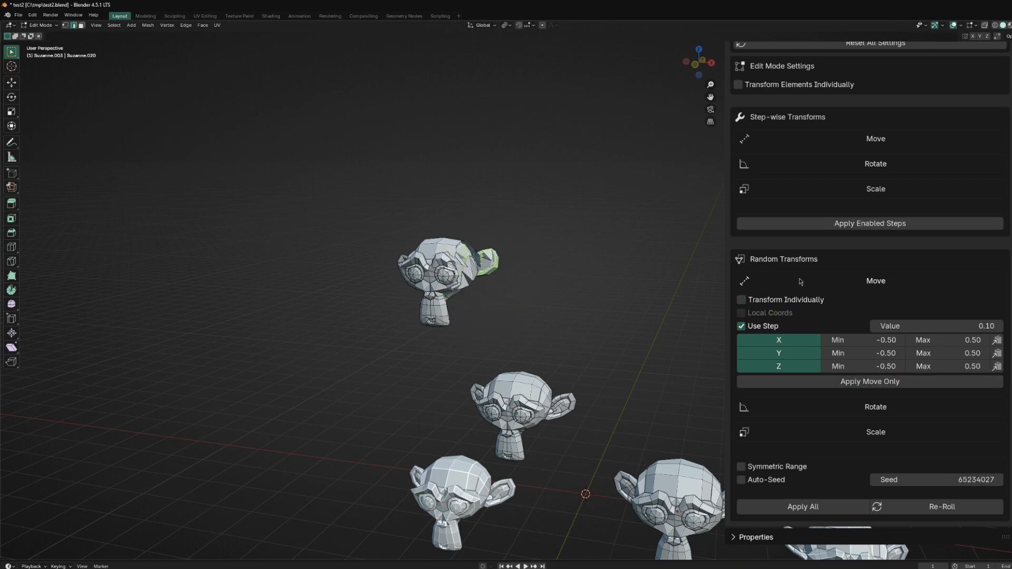
- Switch to vertex selection, turn on Transform Individually, randomly move the ear's vertices twice and undo those moves
key(1)
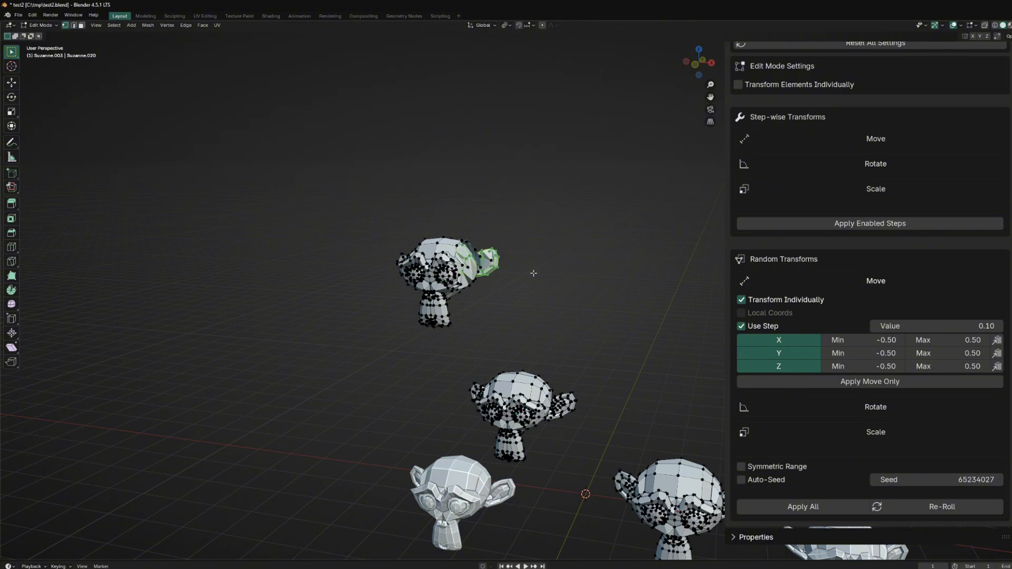
click(871, 383)
click(871, 383)
key(ctrl+z)
key(ctrl+z)
key(ctrl+z)
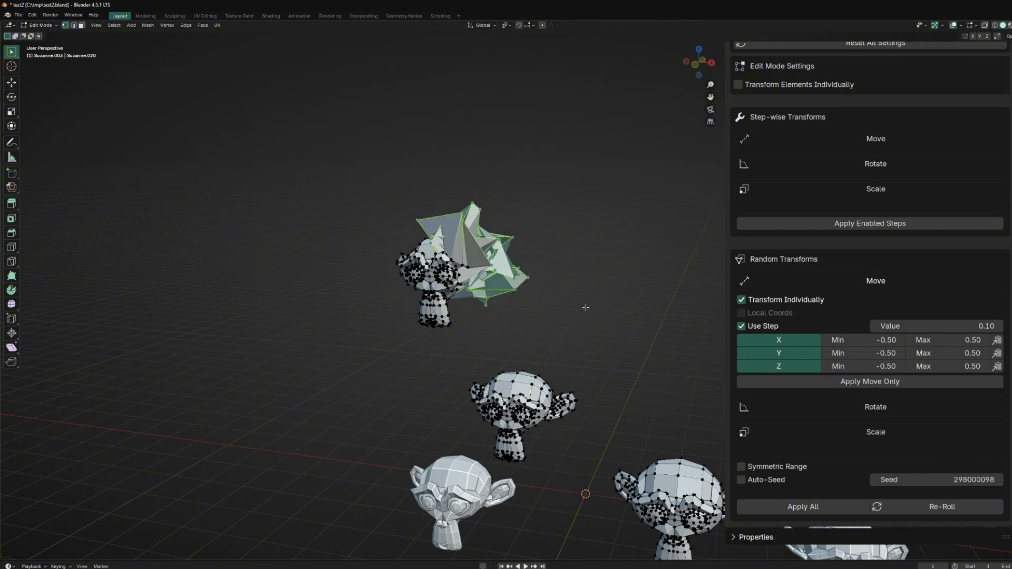
- Turn off Transform Individually and apply the random Move to the ear's vertices as one group four times
click(902, 380)
click(902, 382)
click(902, 383)
click(902, 384)
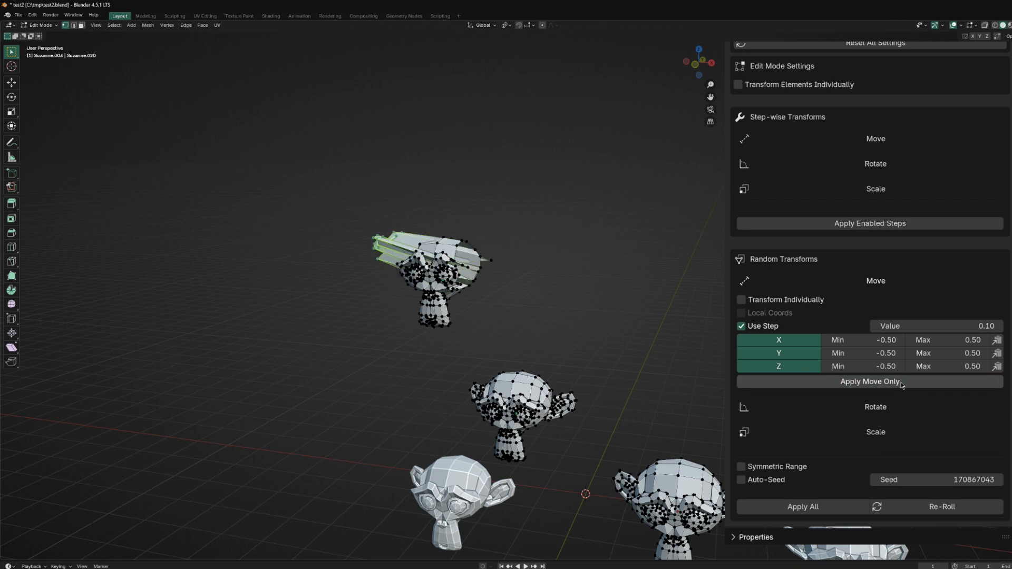
- Apply the random Move to the grouped ear vertices four more times and undo these moves
click(902, 385)
click(902, 386)
click(902, 385)
click(902, 385)
key(ctrl+z)
key(ctrl+z)
key(ctrl+z)
key(ctrl+z)
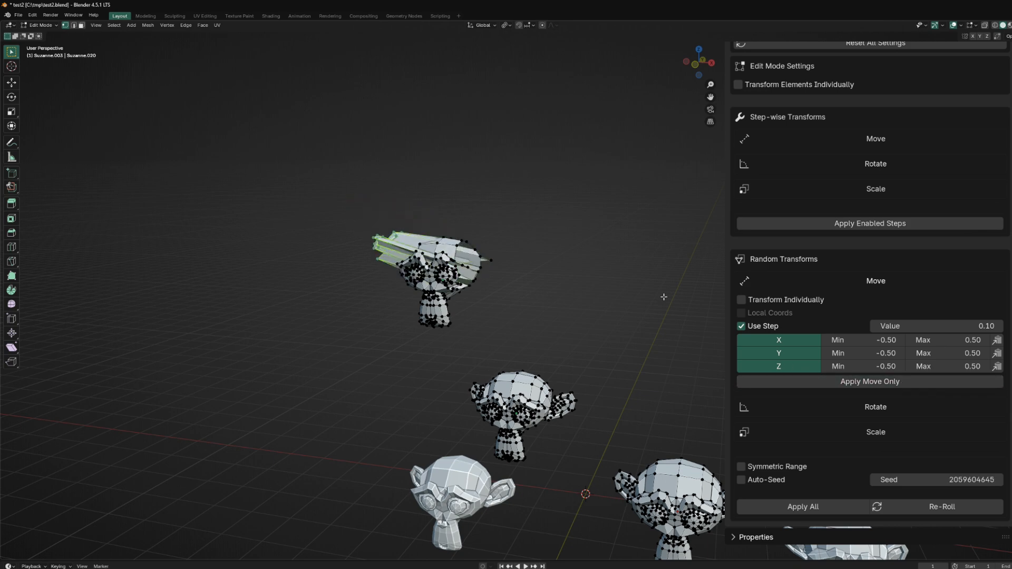
- Undo the remaining ear move, enable the random Rotate (X and Y -45 to 45, Z 0 to 360) and apply it twice to the ear's vertices
key(ctrl+z)
key(2)
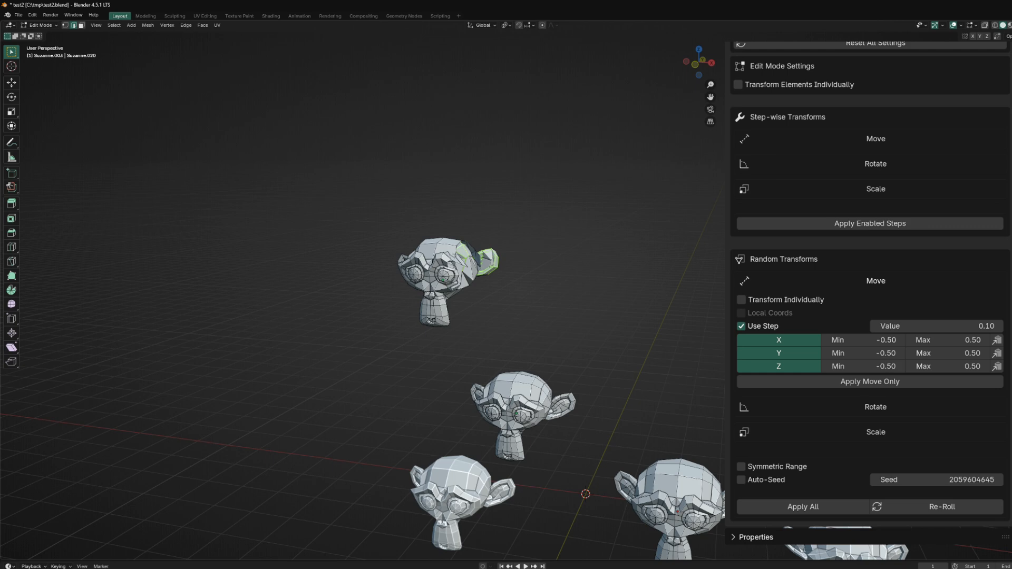
key(1)
click(896, 415)
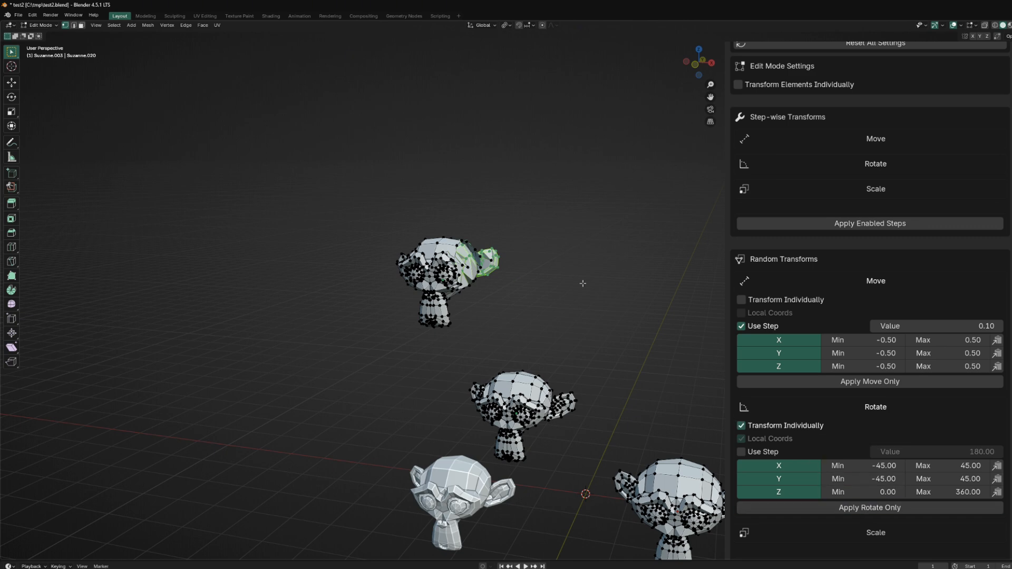
click(875, 509)
click(877, 511)
- Select the head's visible vertices, apply the random Rotate as one group four times and undo those rotations
middle_drag(569, 273, 589, 286)
key(a)
drag(537, 206, 380, 340)
scroll(869, 399, down, 5)
click(874, 511)
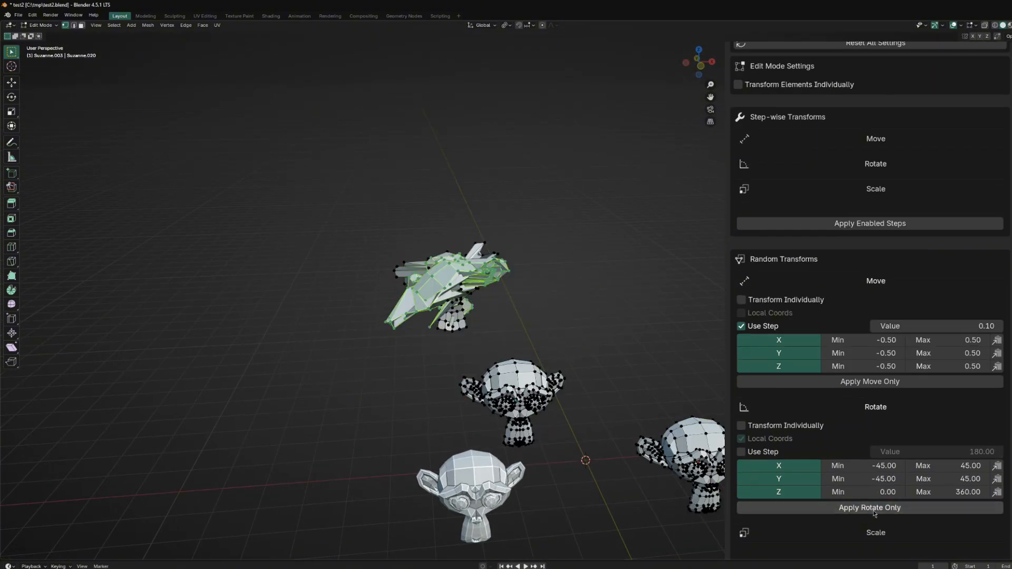
click(874, 510)
click(874, 511)
click(874, 510)
key(ctrl+z)
key(ctrl+z)
key(ctrl+z)
key(ctrl+z)
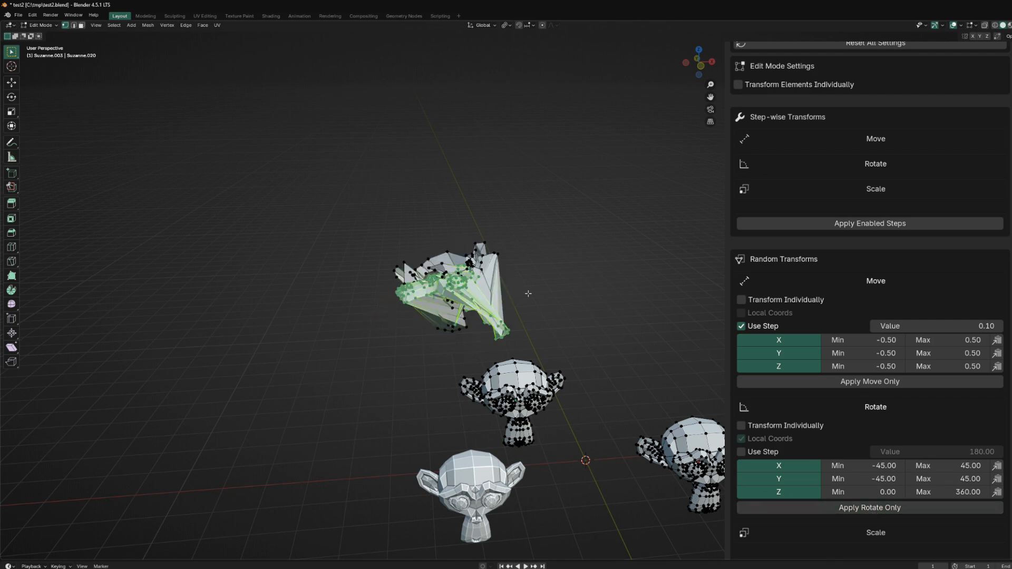
- Select all vertices of the far head in X-ray view and randomly rotate them as one group three times
drag(539, 190, 359, 311)
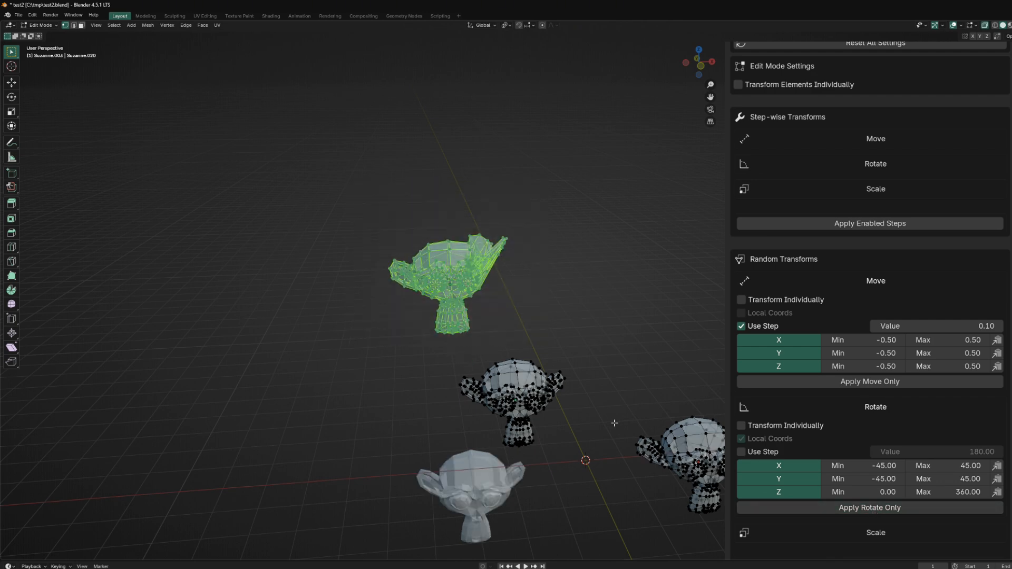
click(871, 509)
click(871, 509)
click(872, 509)
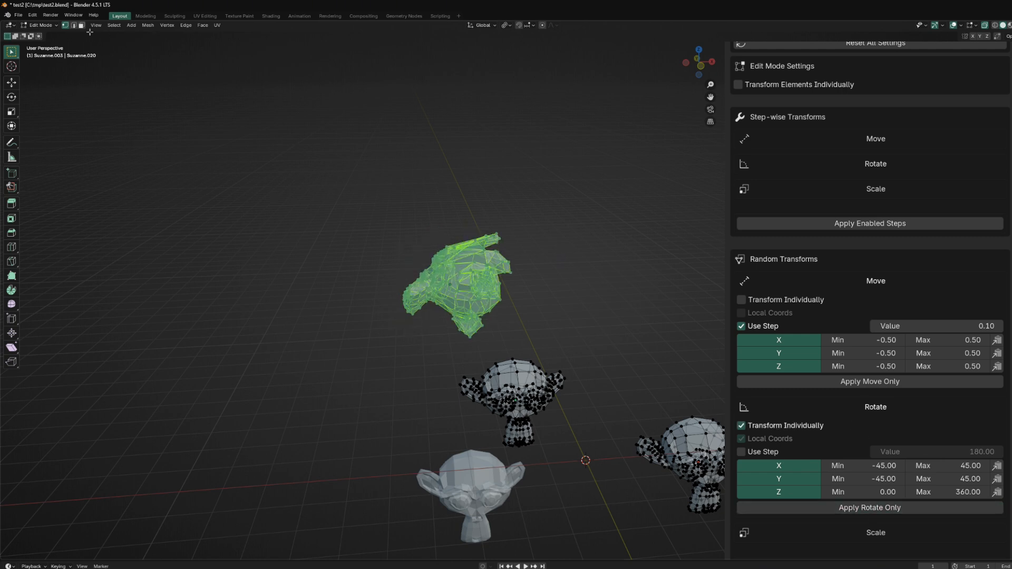
- Switch to edge selection and, with Transform Individually on, apply the random Rotate three times to the head's edges
click(73, 26)
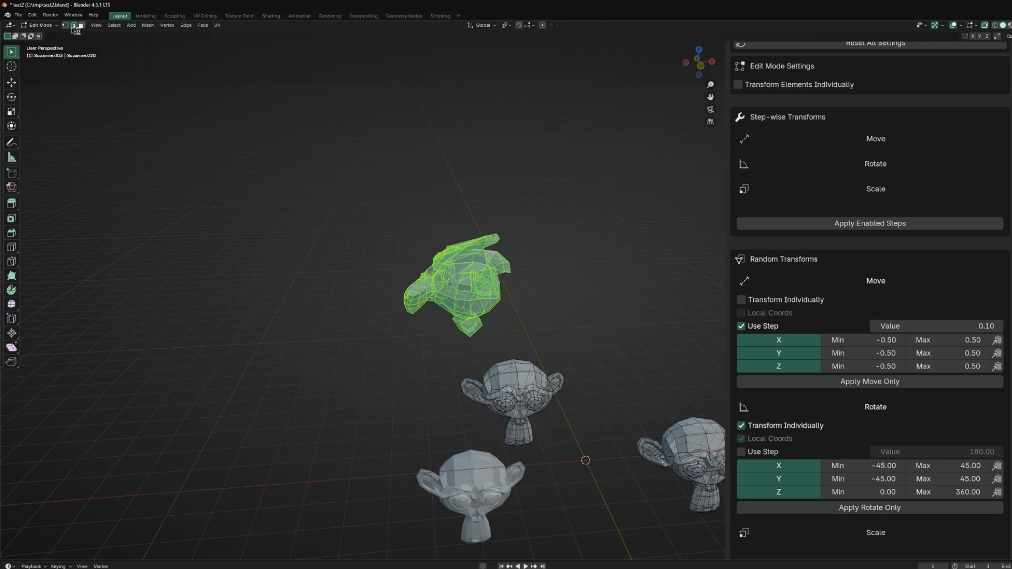
click(860, 509)
click(859, 508)
click(859, 509)
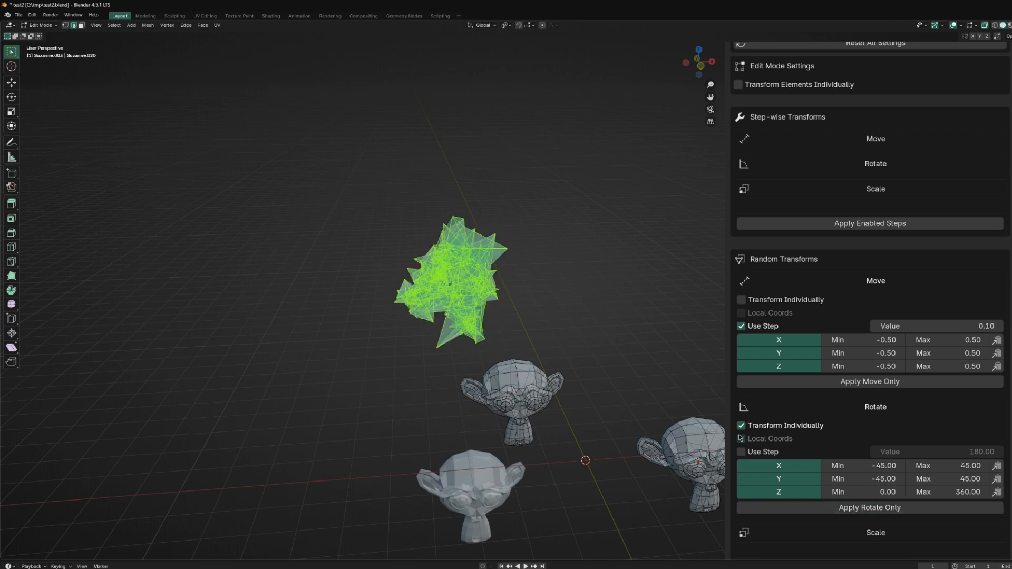
- Return to Object Mode, turn off X-ray and select the distorted head
middle_drag(560, 320, 452, 245)
key(Tab)
key(alt+z)
scroll(449, 245, up, 4)
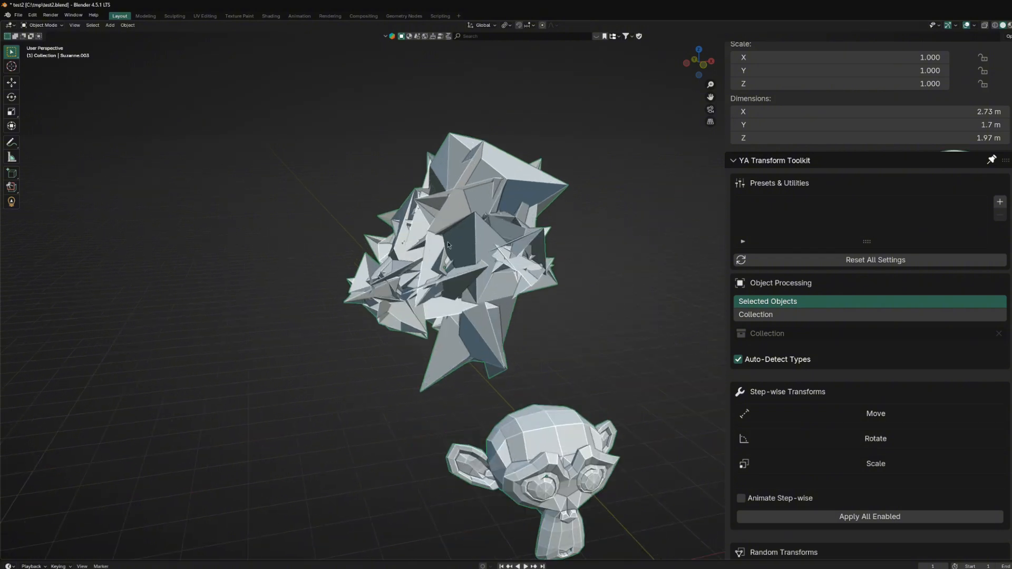
click(448, 245)
scroll(449, 245, down, 6)
scroll(464, 345, up, 3)
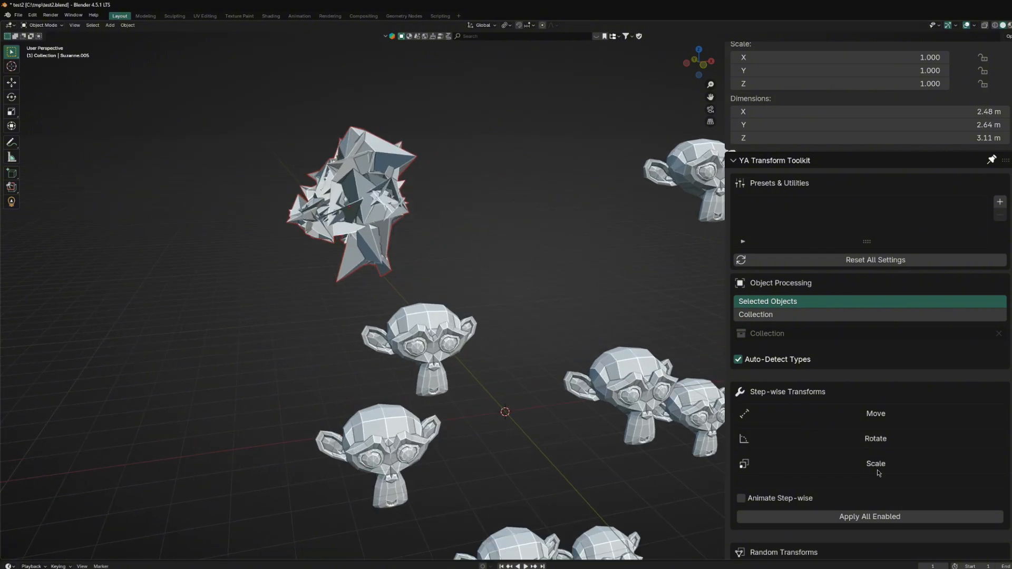
- Enter Edit Mode on the two nearby intact heads with vertex selection and enable the random uniform Scale from 0.80 to 1.20
key(Tab)
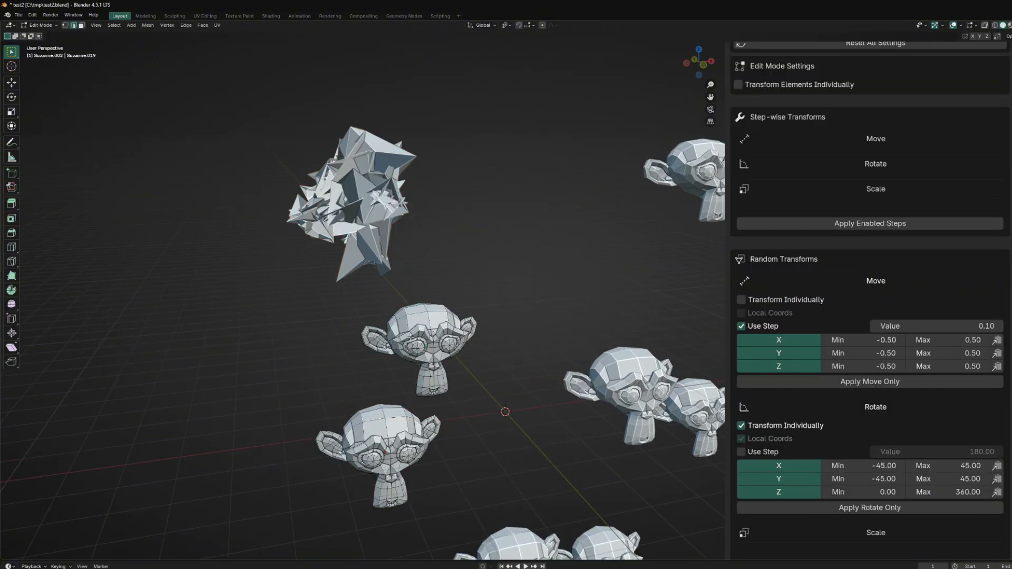
key(1)
scroll(898, 434, down, 8)
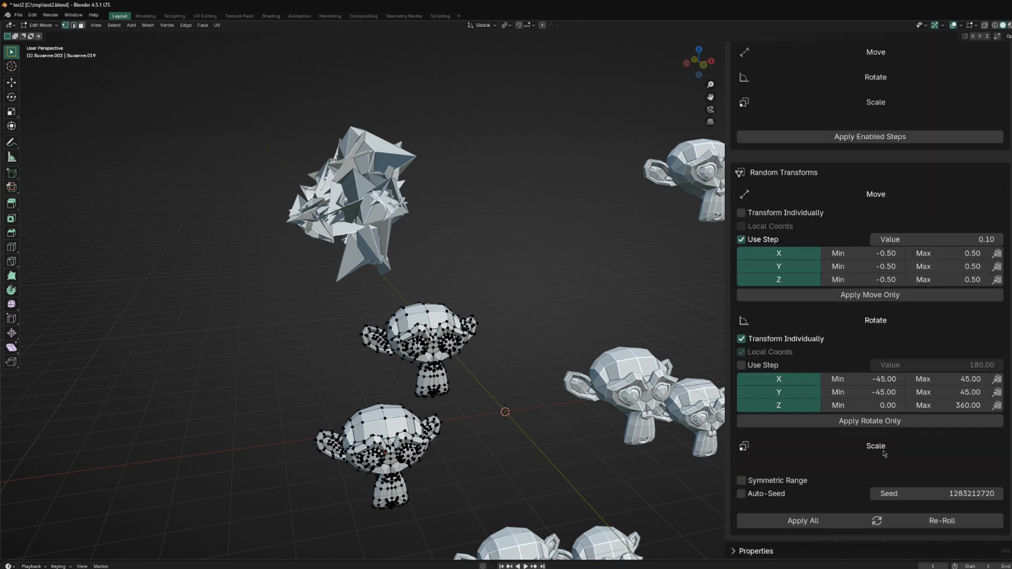
click(874, 448)
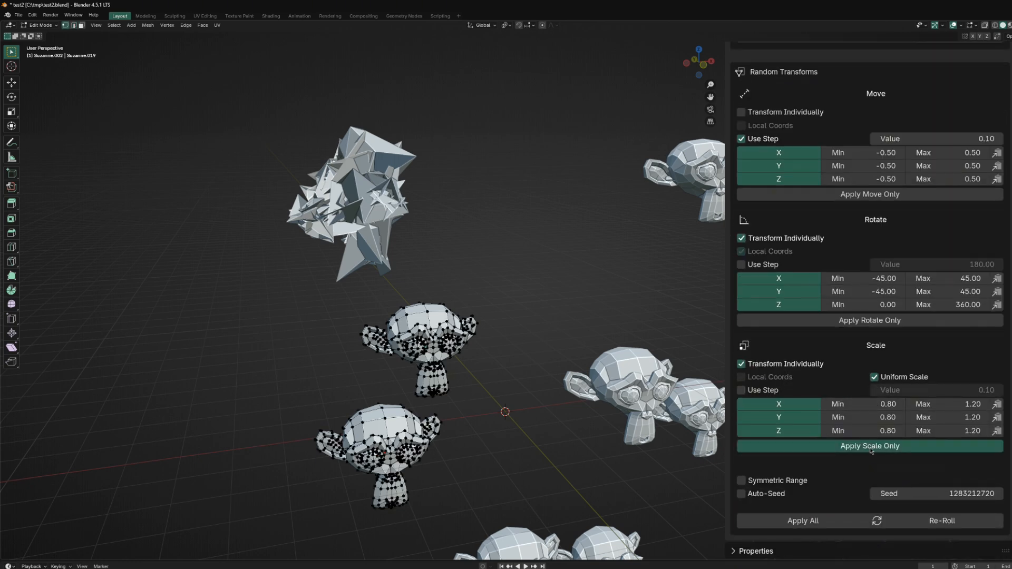
- Select the upper intact head's vertices and apply the random Scale twice with Transform Individually on
key(a)
drag(495, 284, 351, 384)
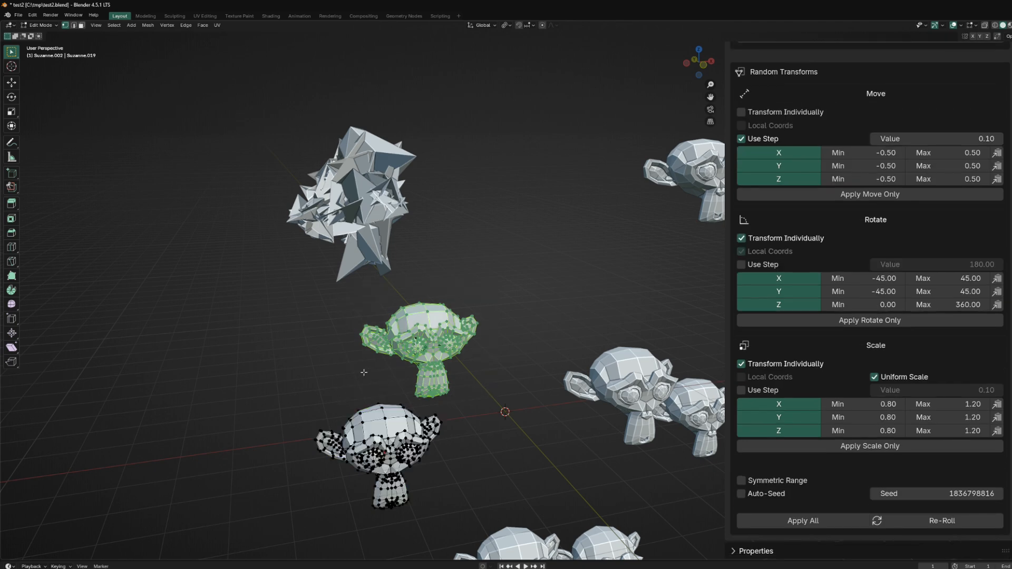
click(874, 448)
click(873, 448)
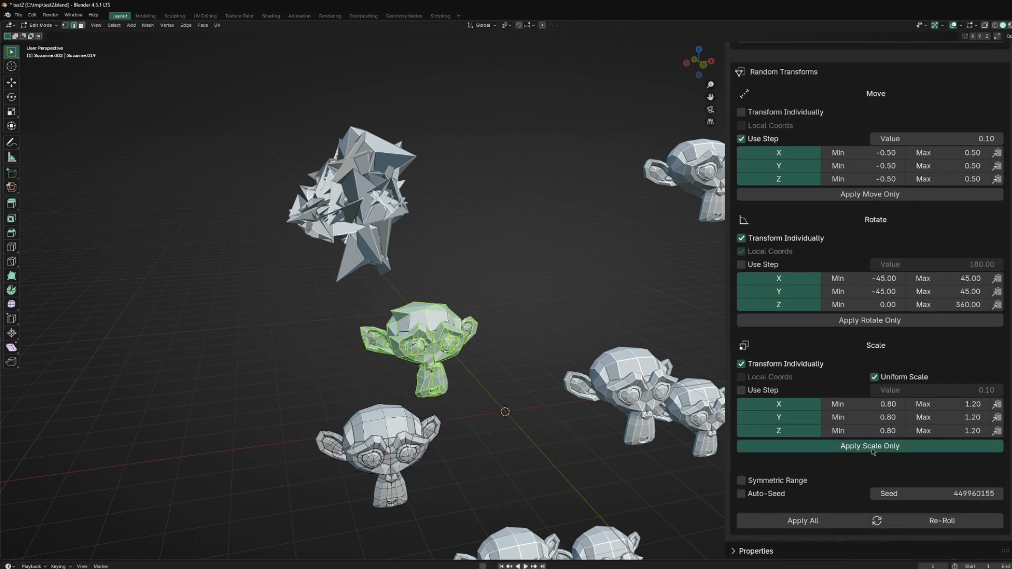
- In edge selection, apply the individual random Scale to the upper head's edges five times
click(874, 450)
click(873, 450)
click(873, 450)
scroll(445, 353, up, 3)
mouse_move(445, 348)
middle_down()
mouse_move(350, 370)
mouse_move(447, 331)
middle_up()
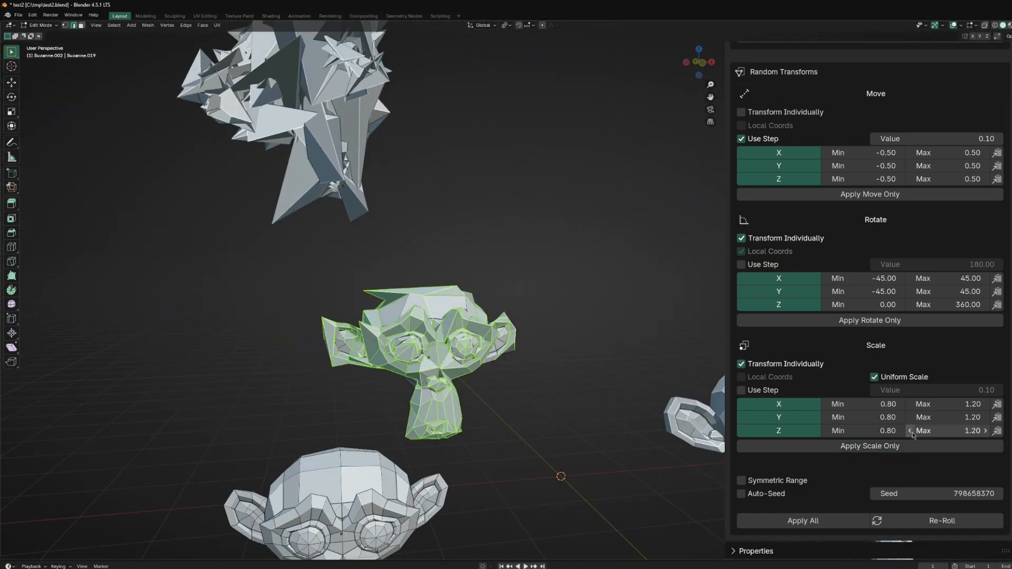
click(873, 446)
click(873, 446)
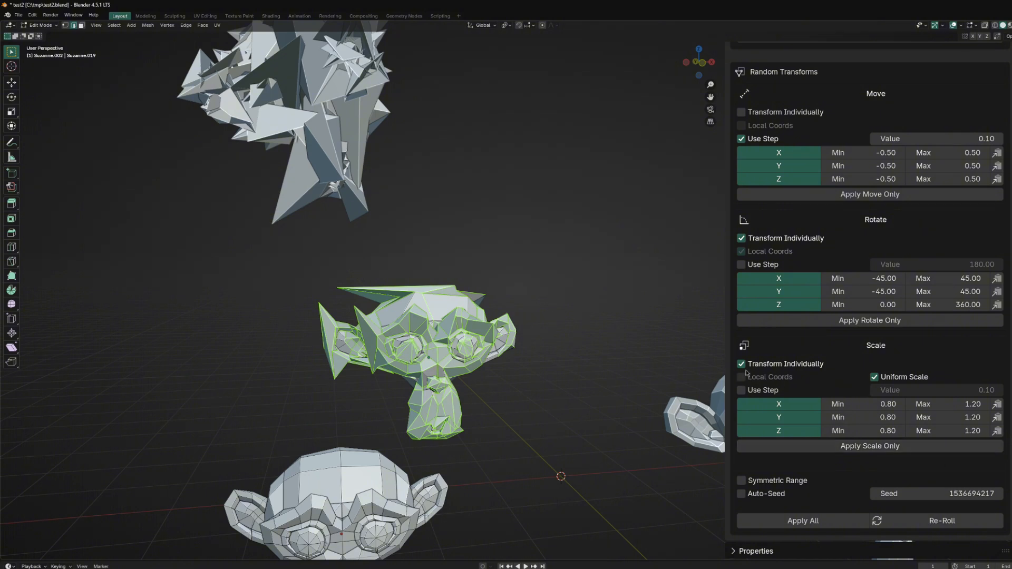
- Turn off Transform Individually for the random Scale and apply it five times to the selected edges as one group
click(875, 450)
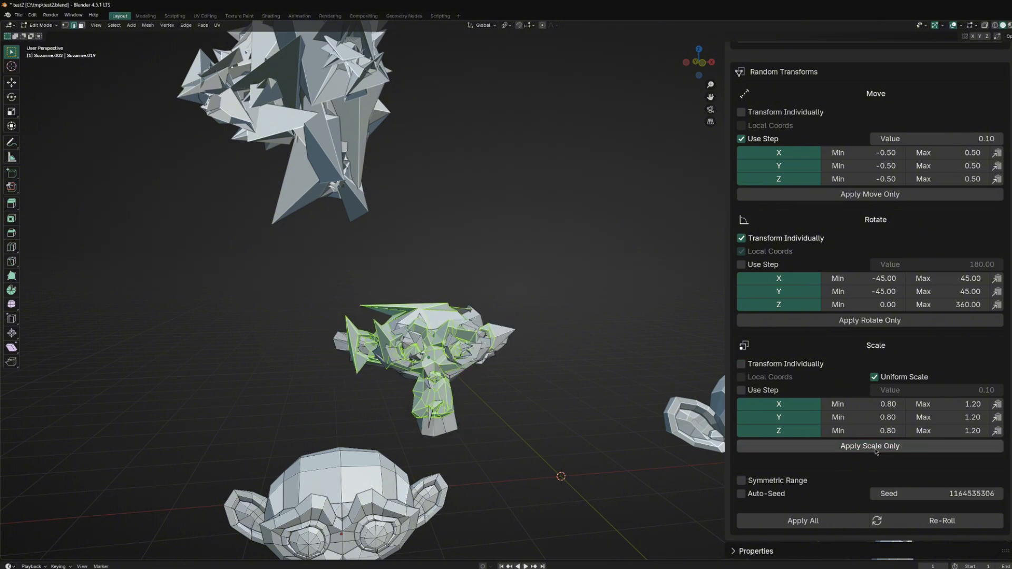
click(875, 449)
click(875, 449)
click(875, 450)
click(875, 449)
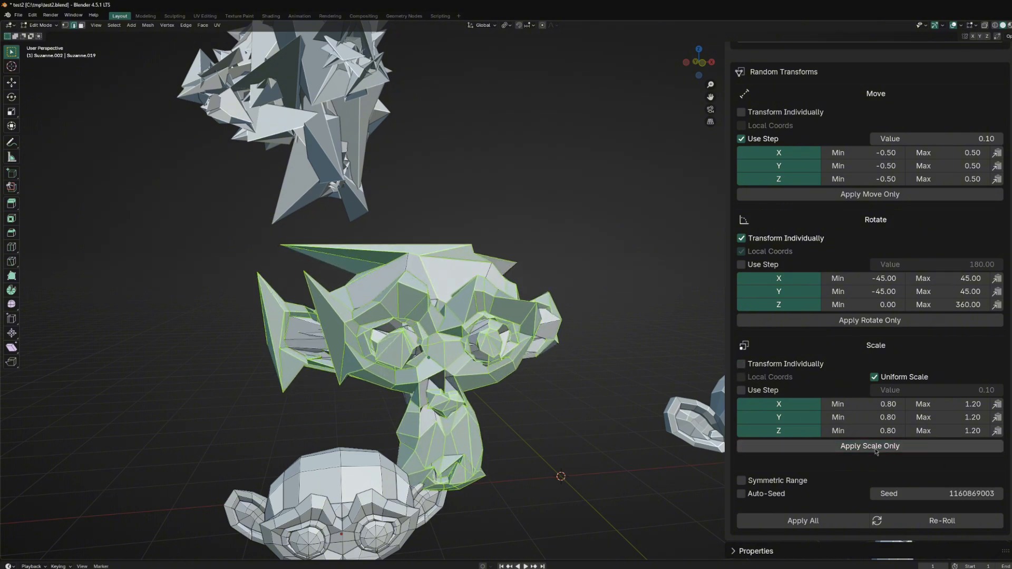
- Move the selected edges sideways away from the rest of the head by about 3.6 m
key(g)
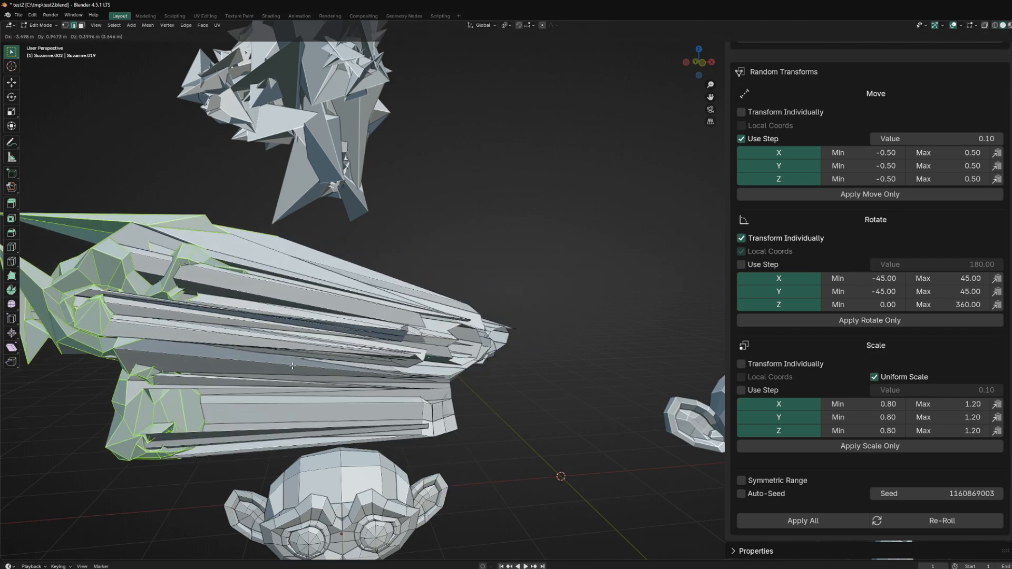
click(280, 367)
middle_drag(532, 372, 434, 426)
scroll(422, 398, down, 3)
- Enter Edit Mode on another intact head with its whole mesh selected and disable the random Move and Rotate
key(Tab)
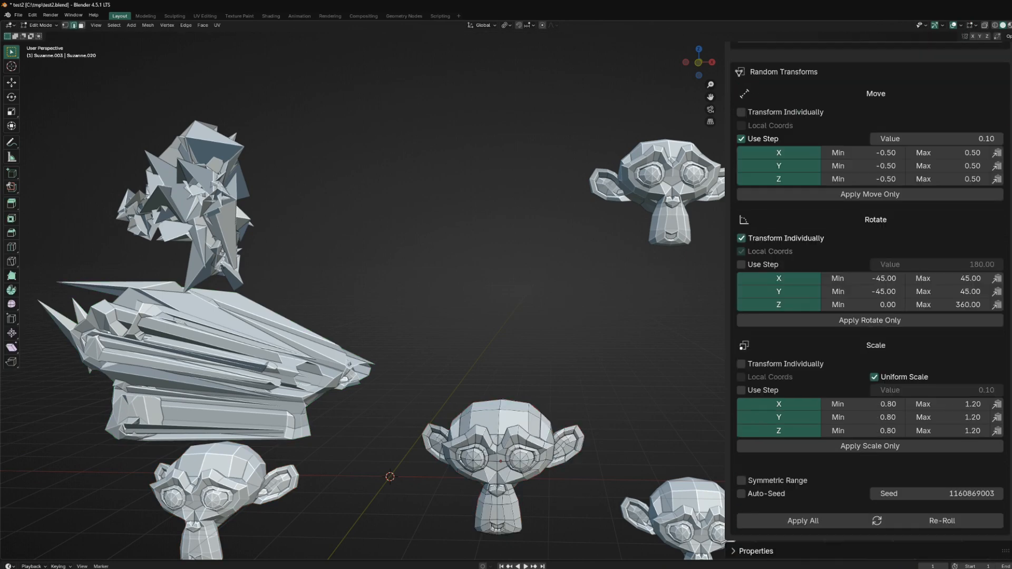
key(Tab)
scroll(801, 425, down, 3)
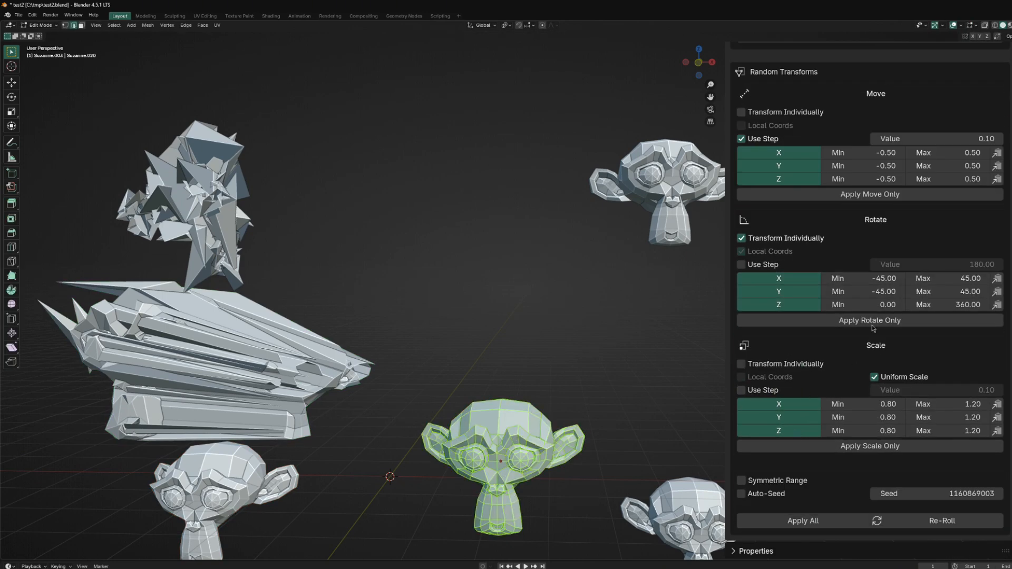
click(875, 219)
click(879, 204)
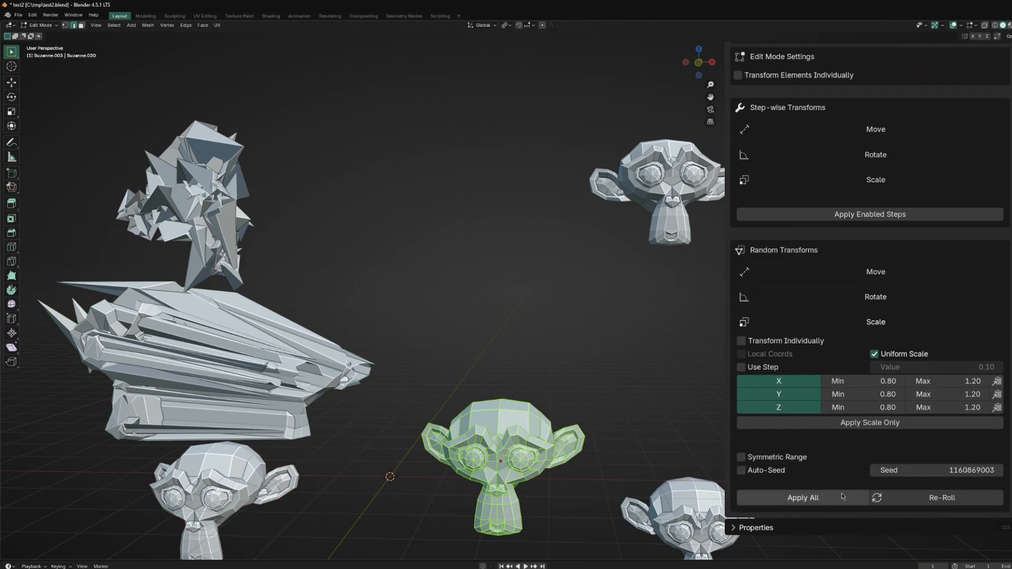
- Apply the random uniform Scale between 0.80 and 1.20 to the whole head as one group seven times
click(874, 424)
click(874, 424)
click(874, 424)
click(874, 424)
click(874, 424)
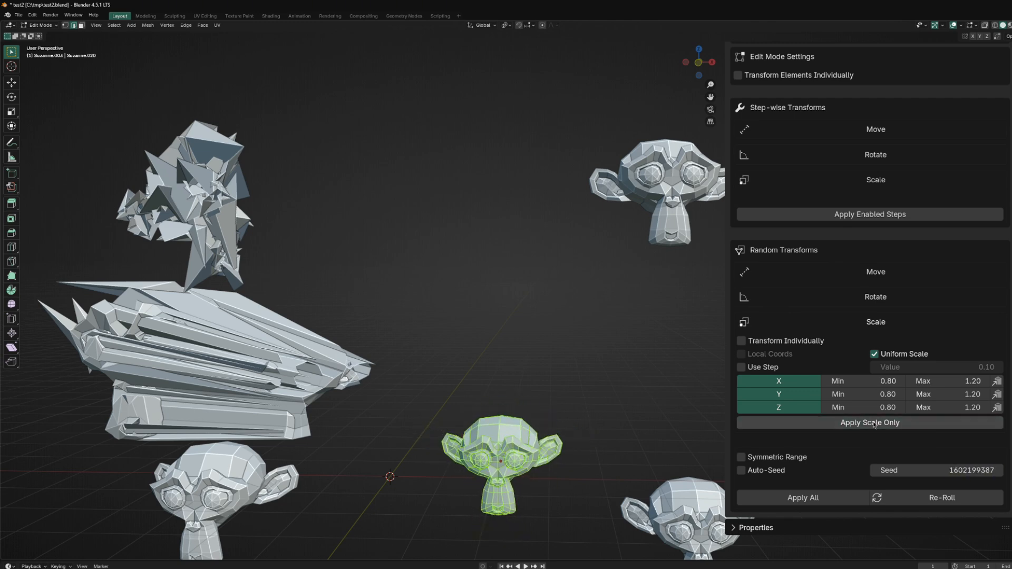
click(874, 424)
click(874, 424)
- Apply all enabled random transforms to the head, then re-roll the result three times
click(827, 500)
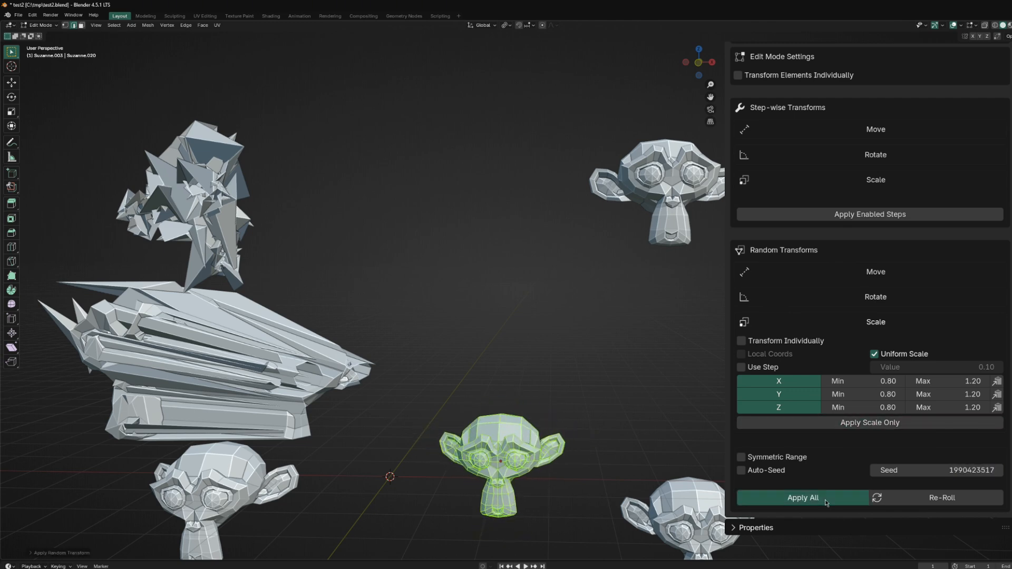
click(918, 502)
click(902, 506)
click(902, 506)
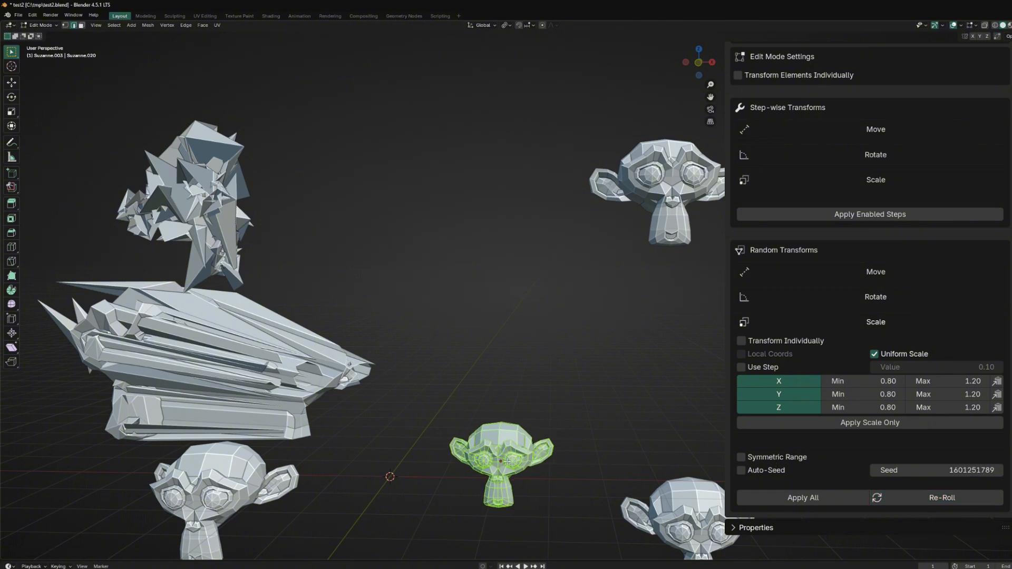
- Apply the grouped random Scale to the head three more times and switch to vertex selection
click(870, 423)
click(870, 422)
click(870, 423)
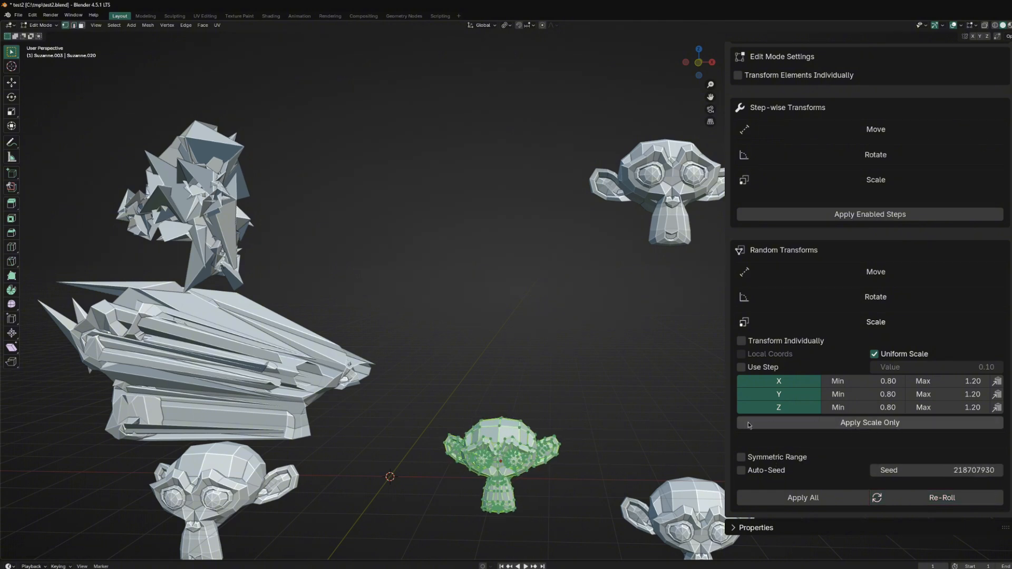
- Turn on Transform Individually for the random Scale and apply it twice to the head's vertices and twice to its edges
click(772, 342)
click(847, 423)
click(848, 424)
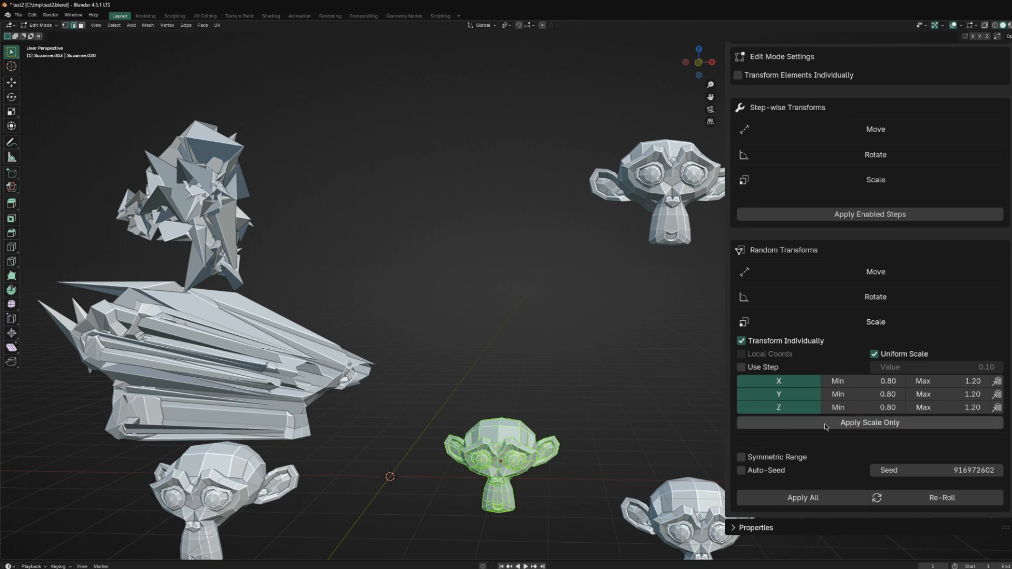
click(848, 424)
click(848, 424)
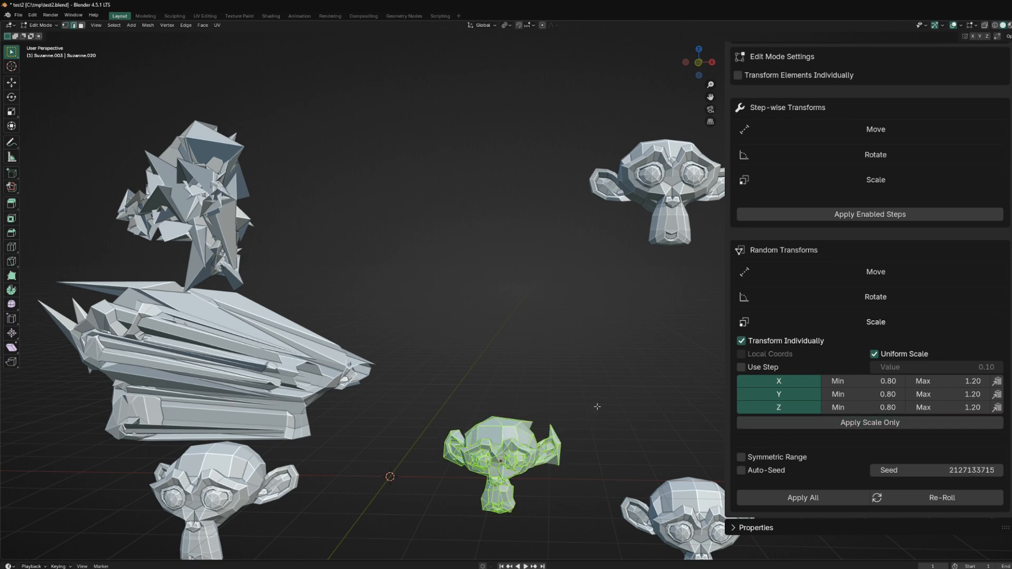